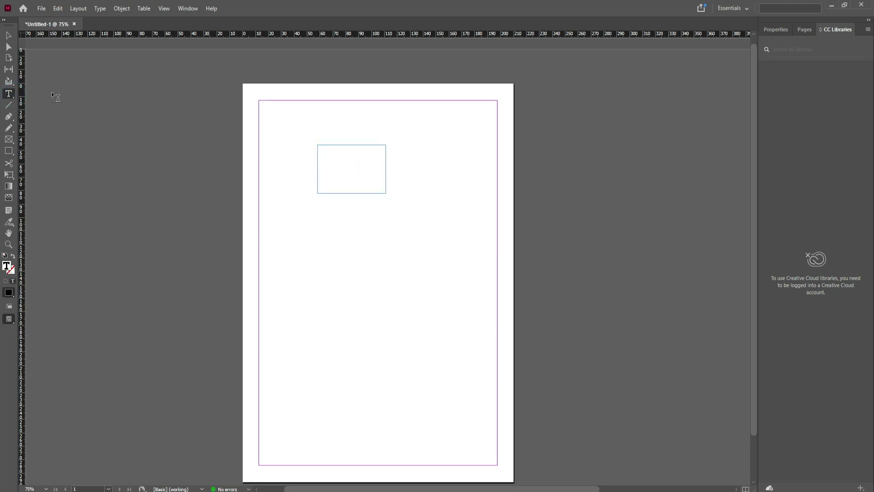
- Draw a rectangle frame about 61 by 52 mm below the empty text frame and deselect it
click(8, 140)
drag(300, 240, 379, 307)
click(8, 35)
click(441, 222)
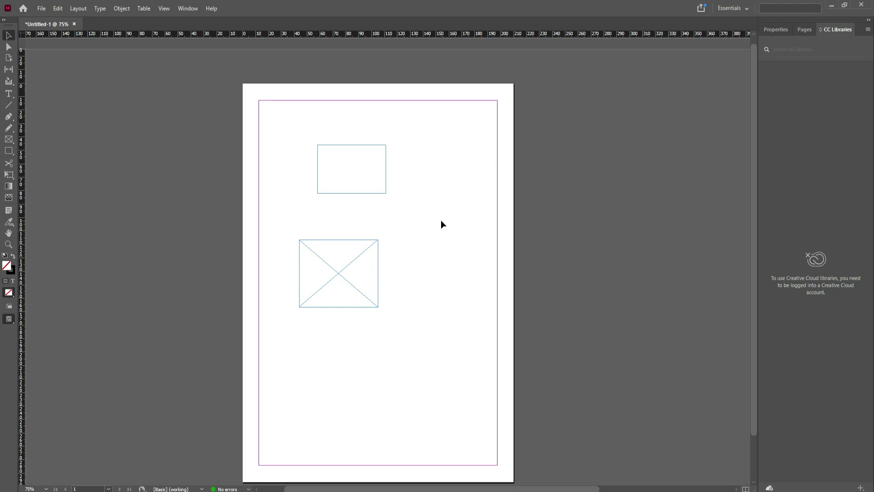
- Delete both the text frame and the rectangle frame from the page
key(w)
key(w)
drag(408, 125, 267, 464)
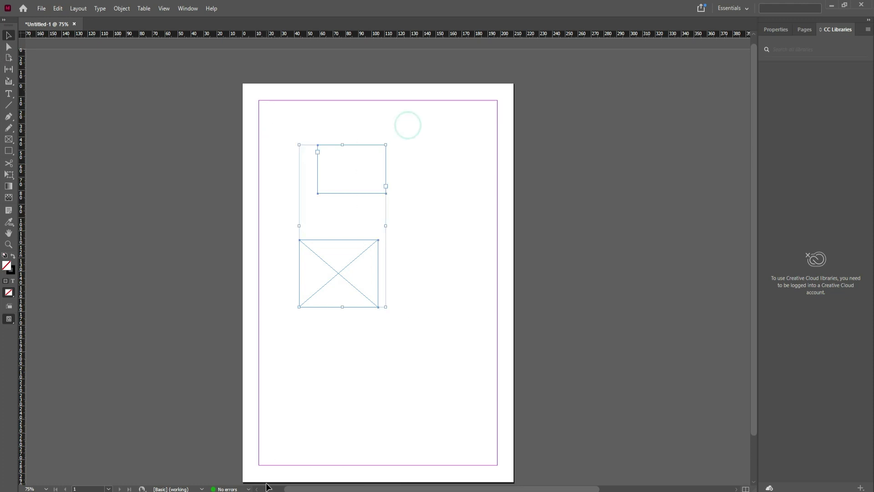
key(Delete)
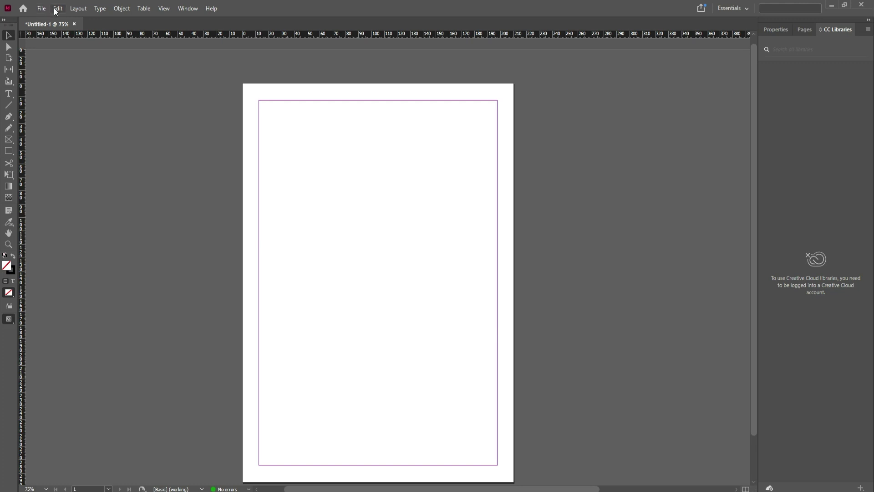
- Draw a text frame about 110 mm wide in the page's upper half and enter "اسود" in it
click(8, 93)
click(392, 197)
drag(326, 169, 469, 232)
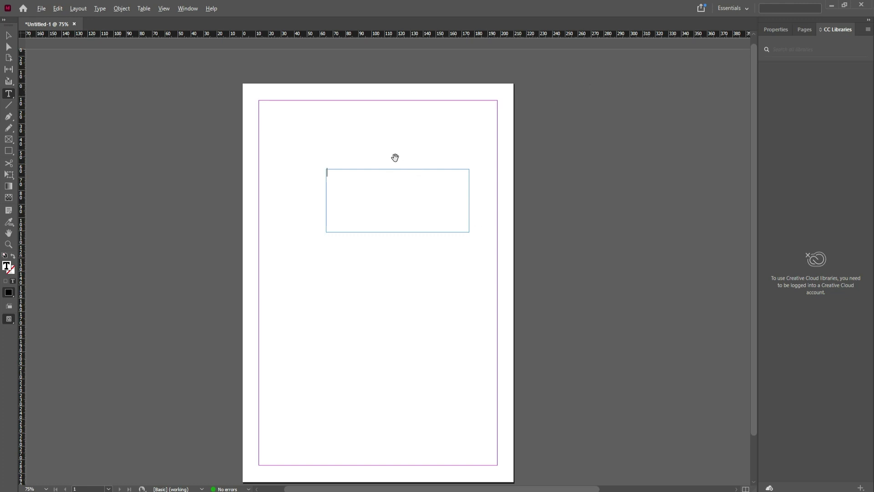
scroll(395, 158, up, 2)
text(اسود)
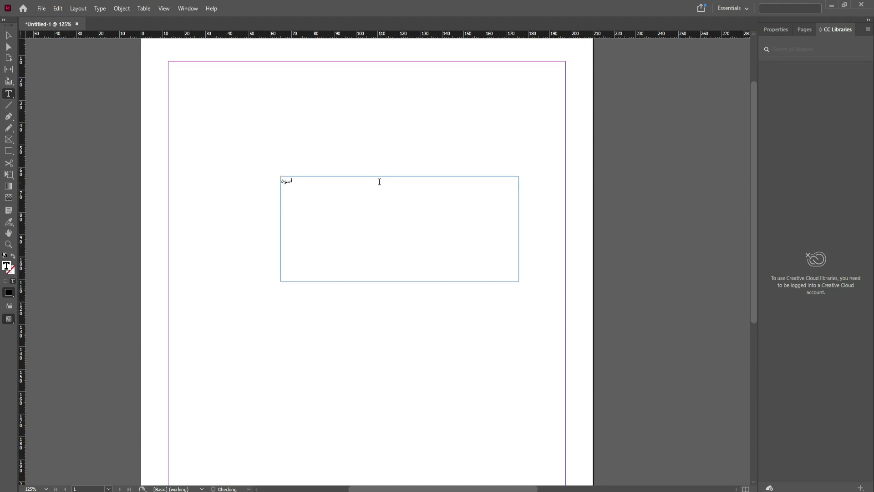
- Delete the text frame containing the word "اسود"
click(8, 36)
key(Delete)
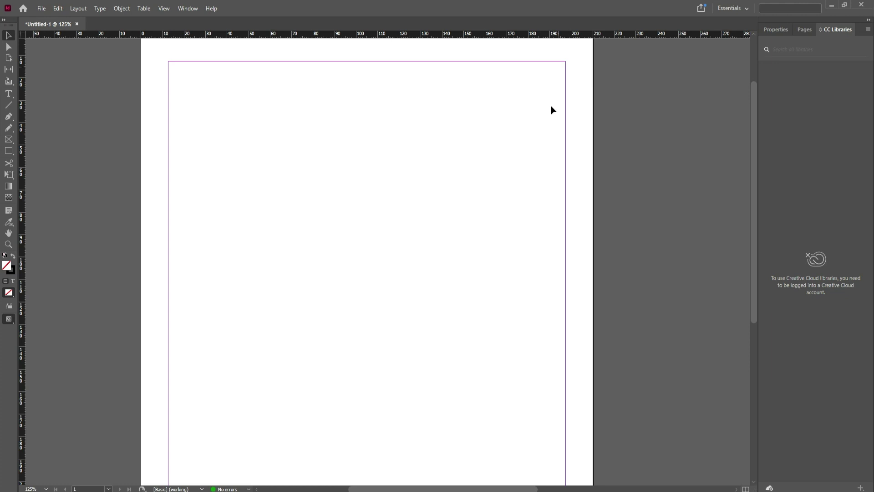
scroll(492, 137, down, 1)
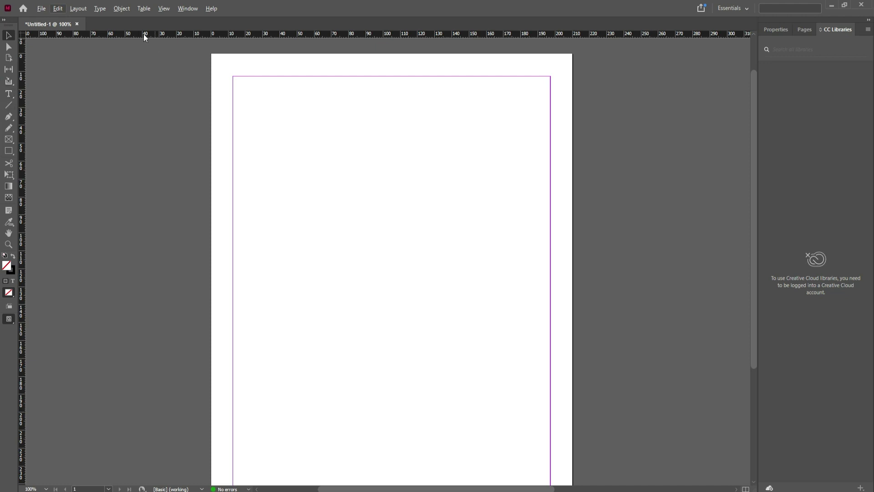
- Create a left-to-right table with 6 body rows and 4 columns, about 132 by 74 mm, and delete it
click(187, 9)
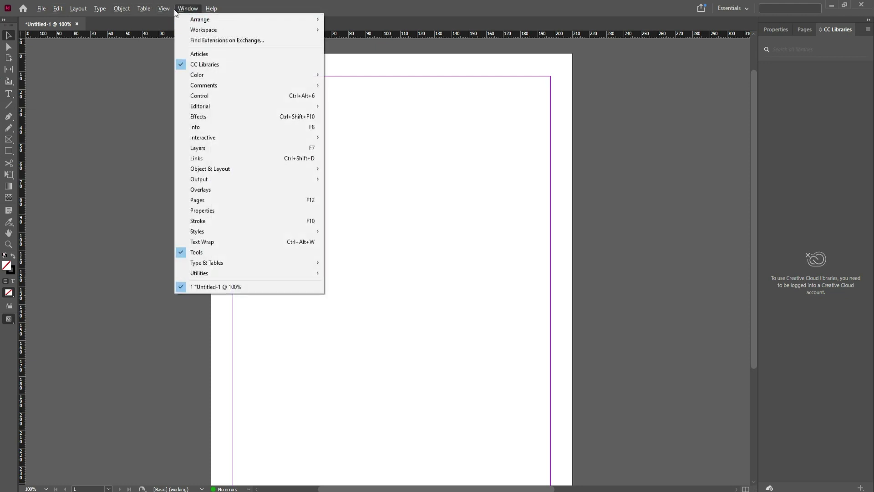
click(163, 8)
click(145, 10)
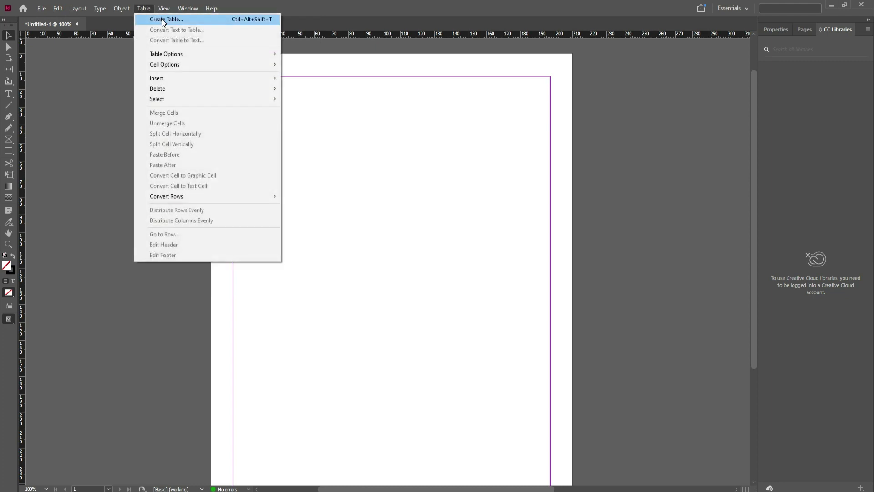
click(188, 20)
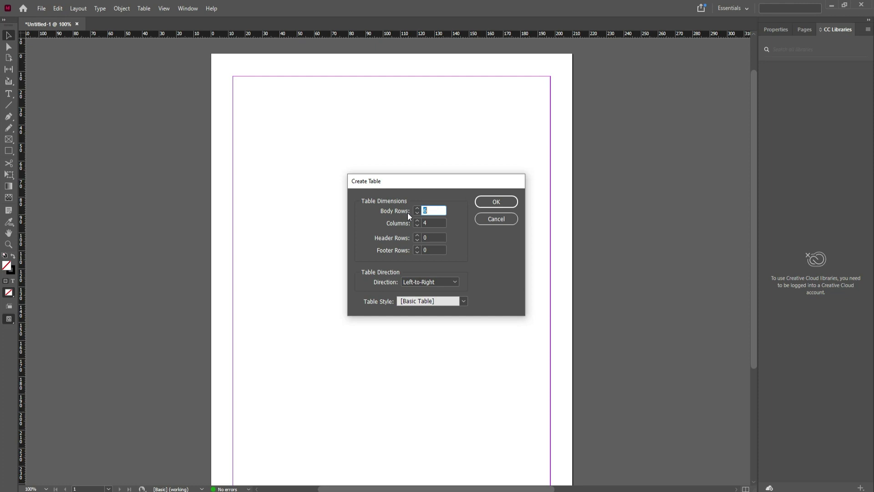
click(480, 204)
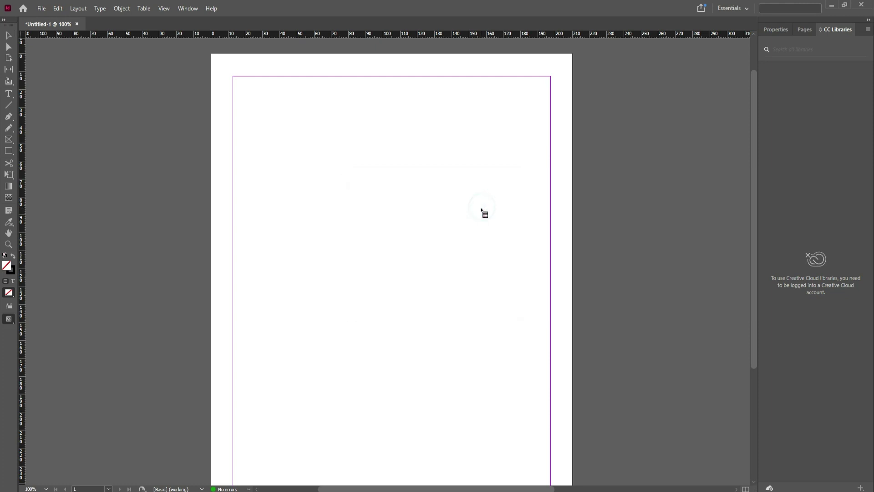
drag(269, 115, 497, 243)
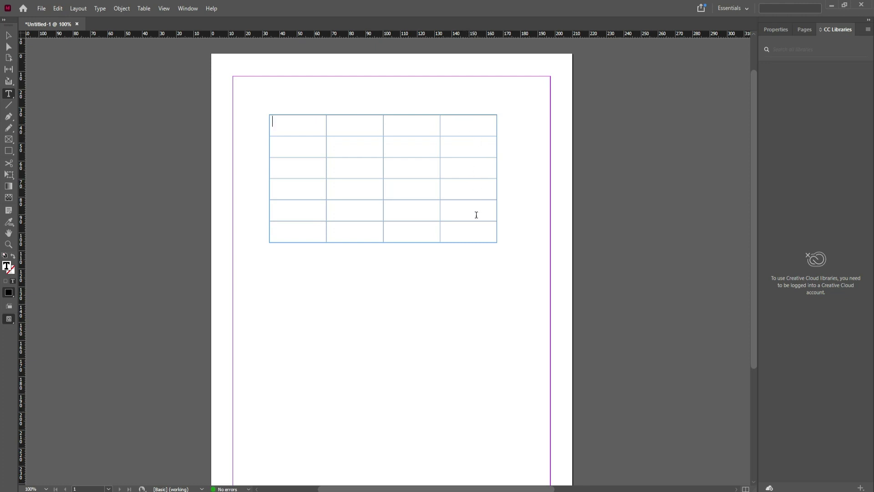
click(8, 35)
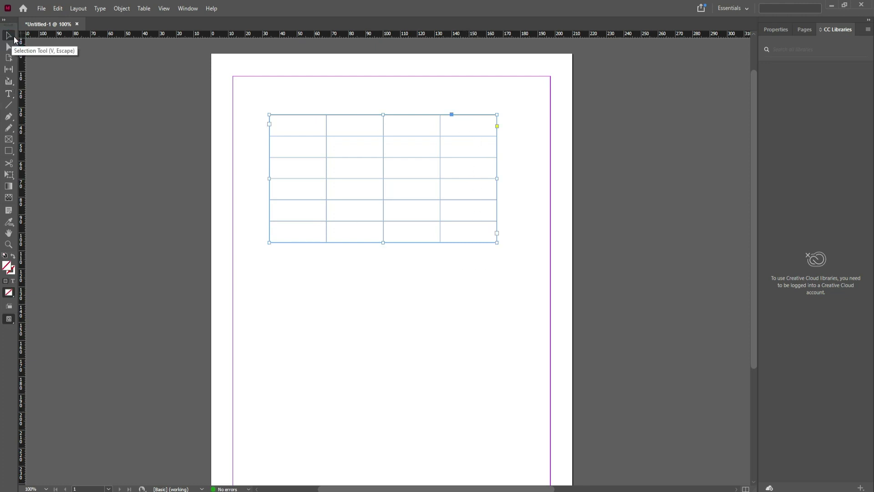
key(Delete)
- Create a left-to-right table with 6 body rows and 4 columns, about 151 by 77 mm, near the page top
click(144, 8)
click(152, 19)
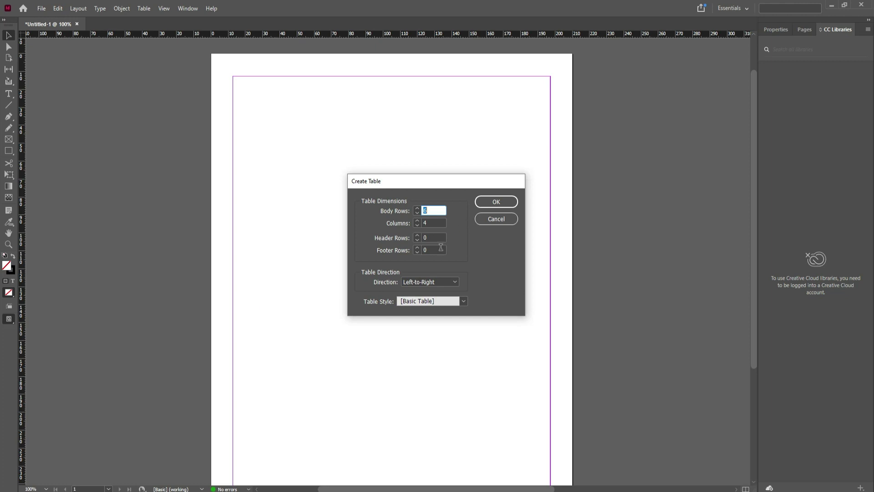
click(438, 281)
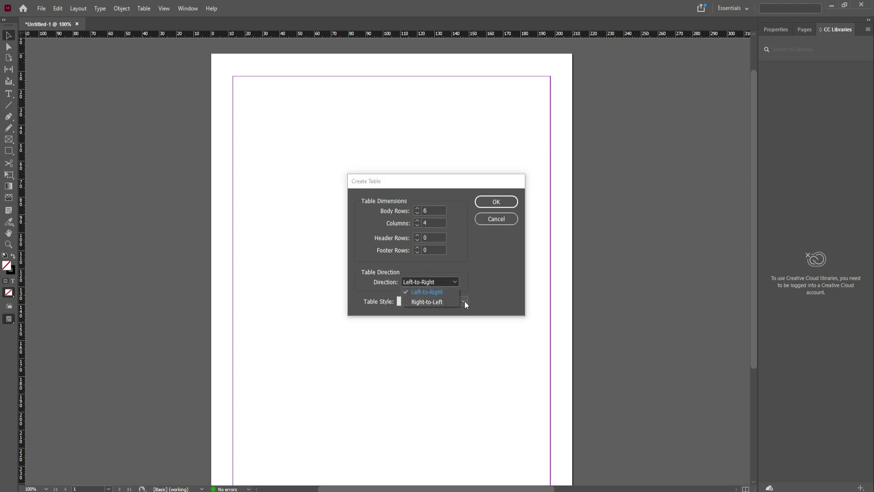
click(453, 261)
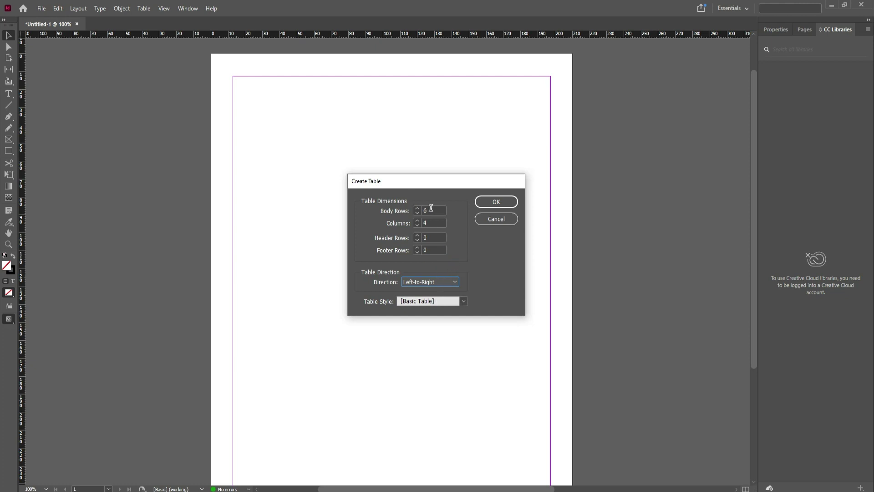
click(496, 202)
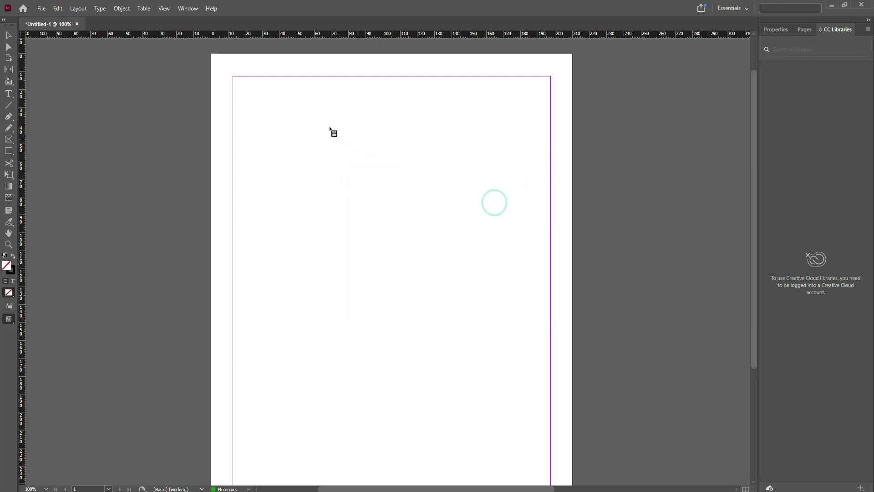
drag(269, 90, 529, 222)
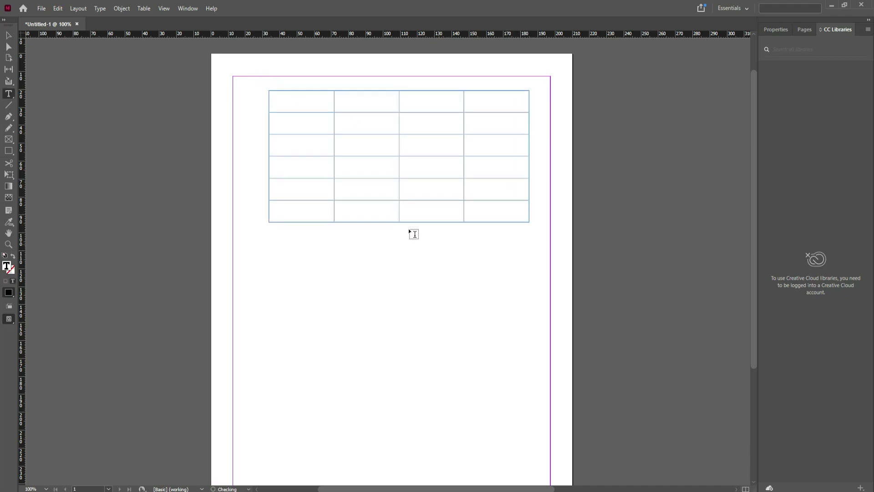
click(8, 35)
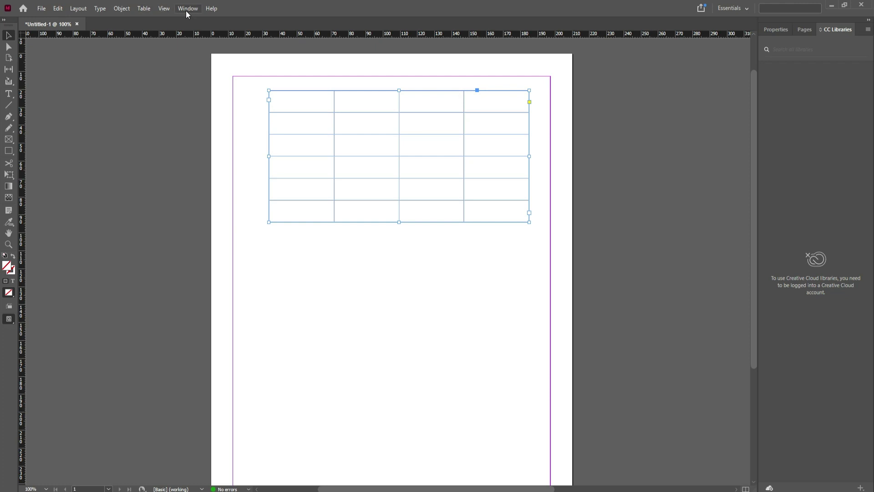
- Create a right-to-left table with 6 body rows and 4 columns, about 152 by 86 mm, directly below the first table
click(122, 9)
click(144, 8)
click(165, 19)
click(430, 281)
click(434, 296)
click(496, 202)
drag(269, 231, 531, 380)
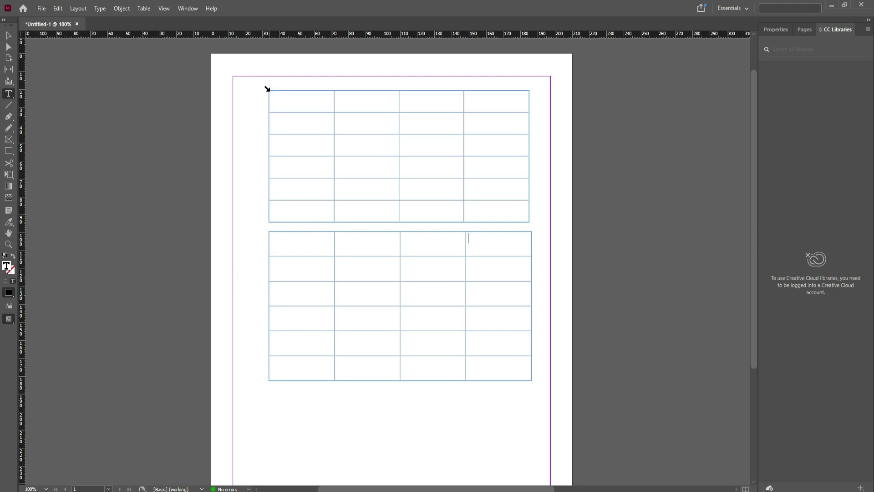
- Select the entire left-to-right table from its upper-left corner and the entire right-to-left table from its upper-right corner in turn
click(268, 89)
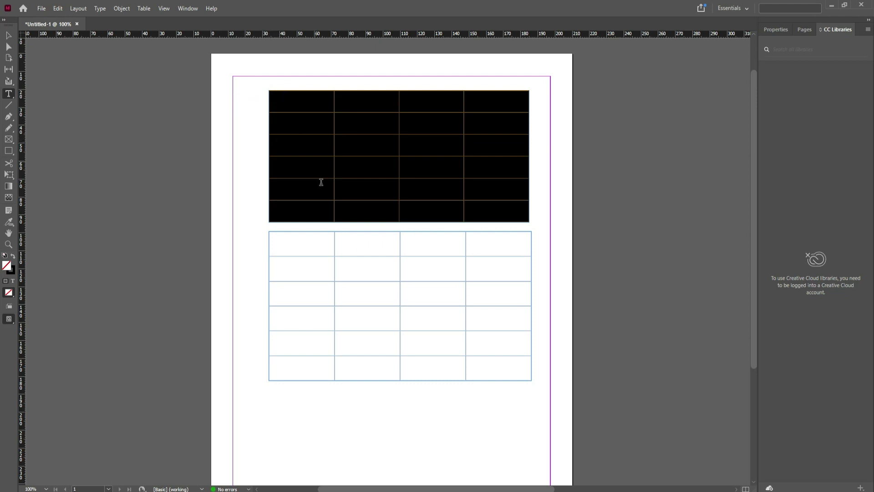
click(293, 241)
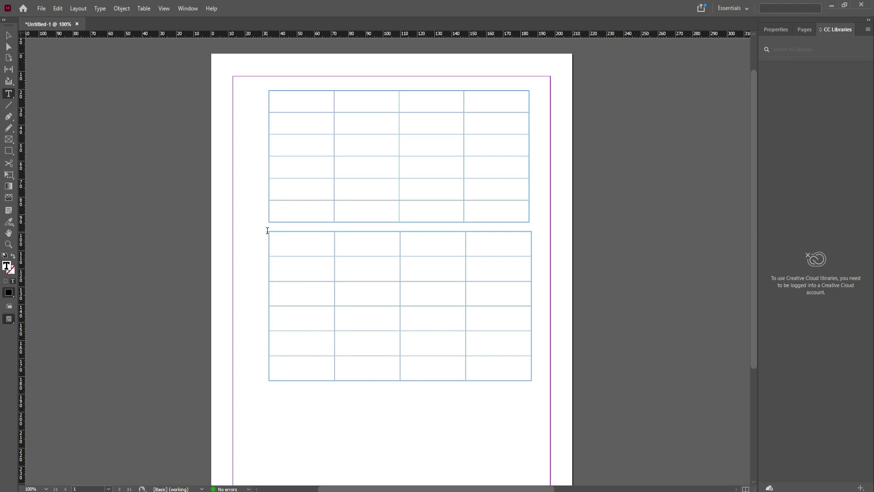
click(533, 242)
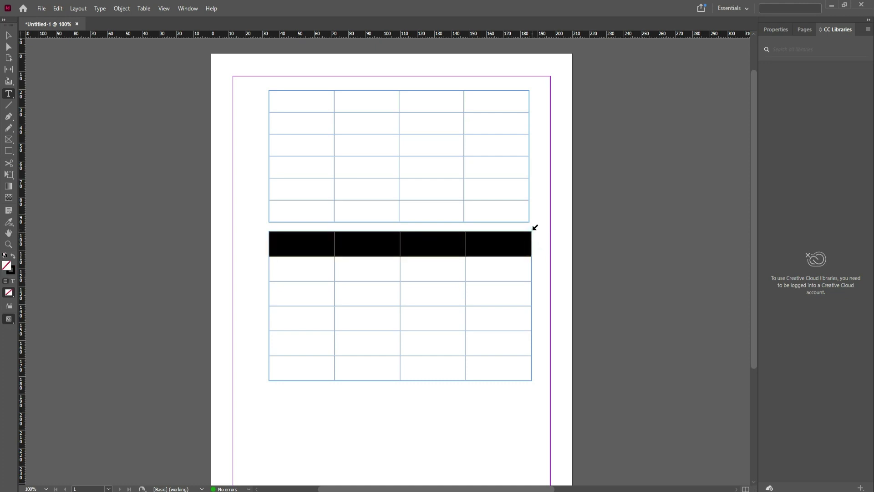
click(535, 228)
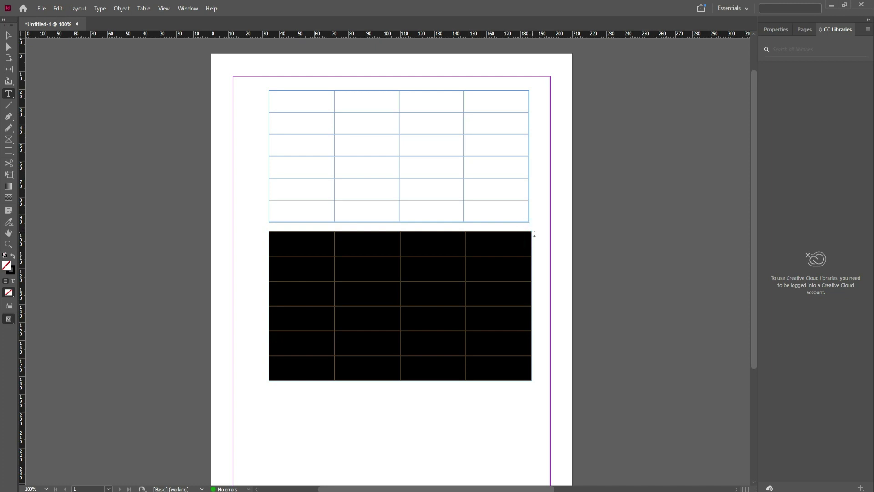
click(534, 232)
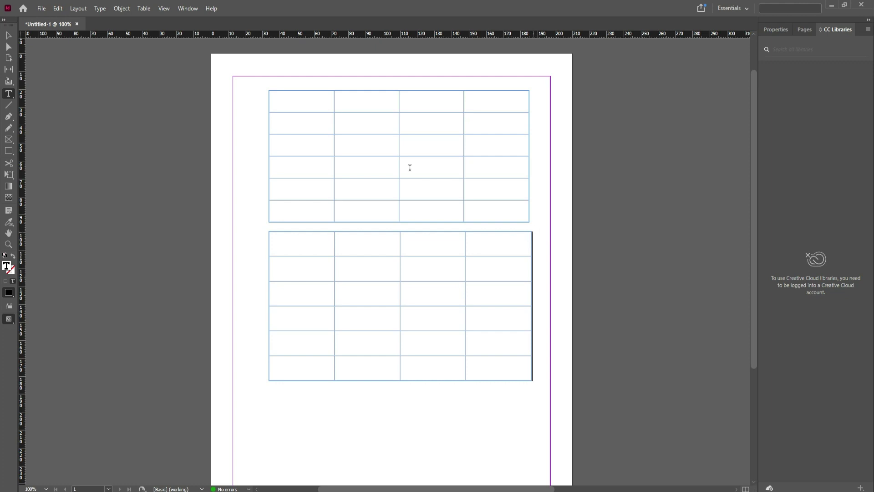
click(267, 90)
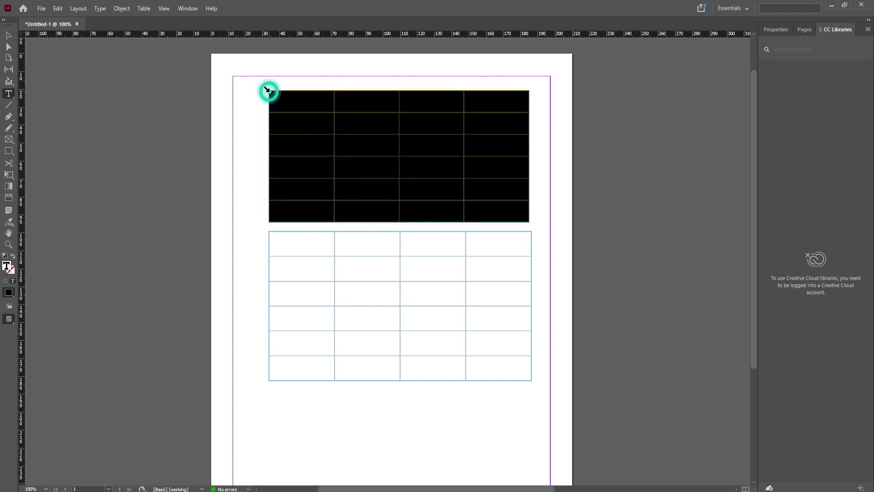
click(496, 233)
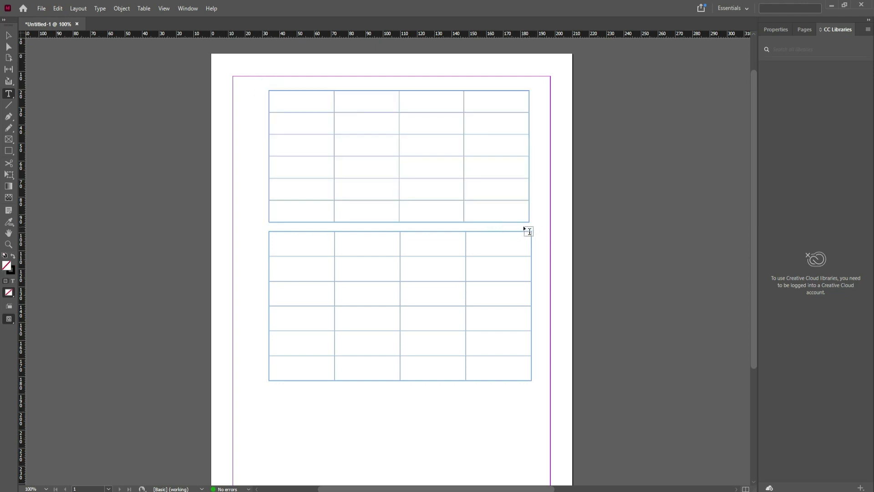
click(533, 230)
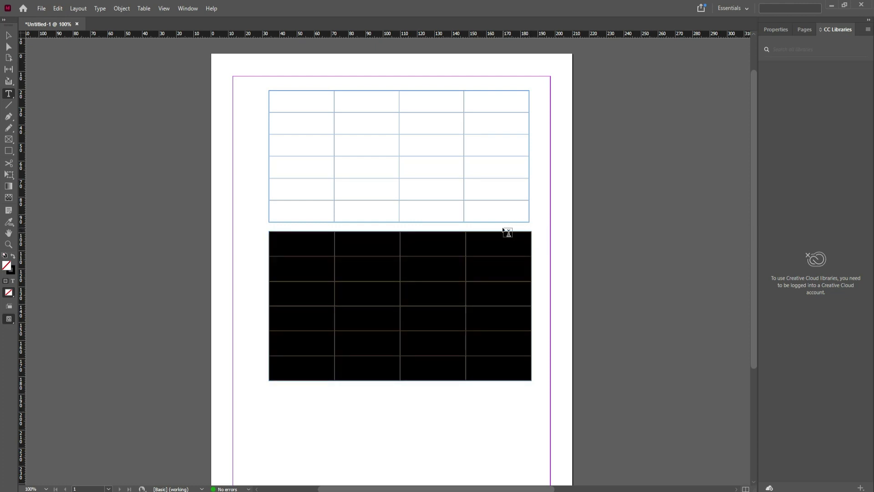
- Select the second, third, fourth and fifth rows of the left-to-right table one at a time from its left edge
click(267, 120)
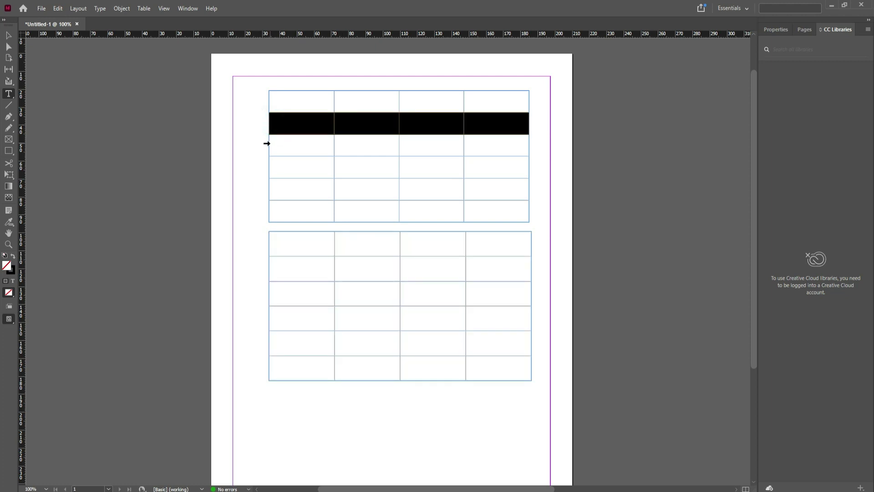
click(268, 142)
click(266, 163)
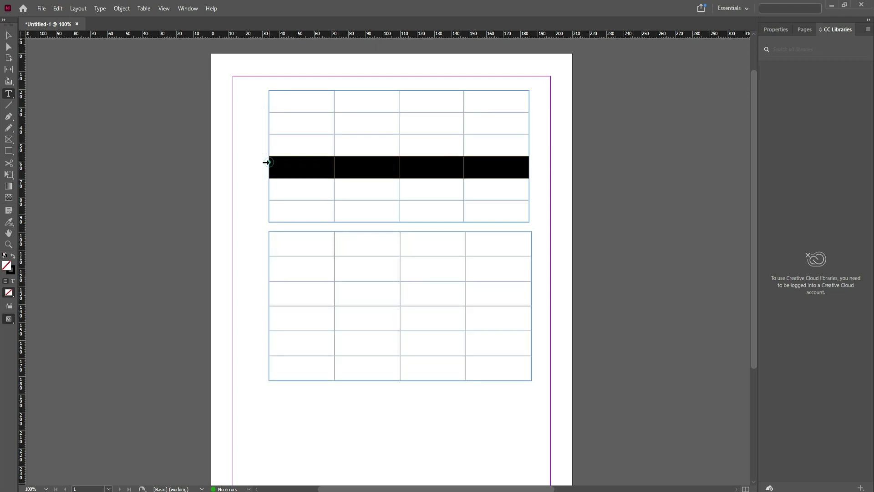
click(268, 188)
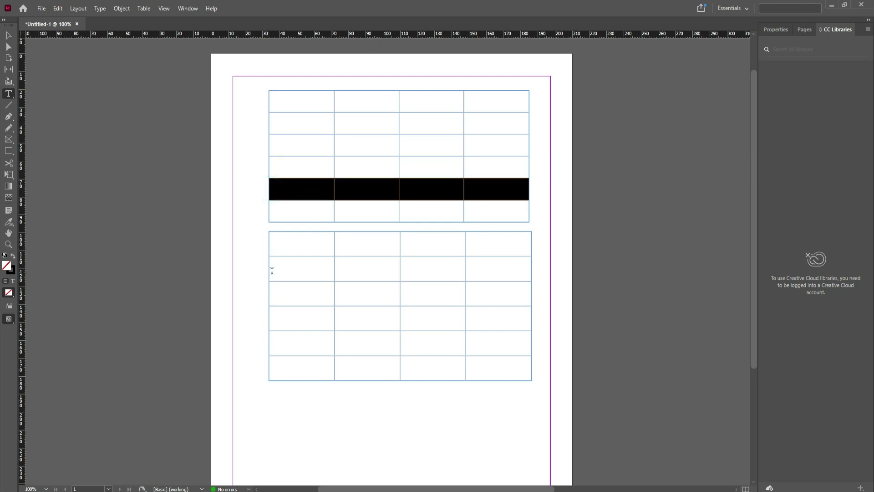
- Select the second, third and fourth rows of the right-to-left table one at a time from its right edge
mouse_move(269, 272)
mouse_down()
mouse_move(288, 270)
mouse_move(269, 271)
mouse_up()
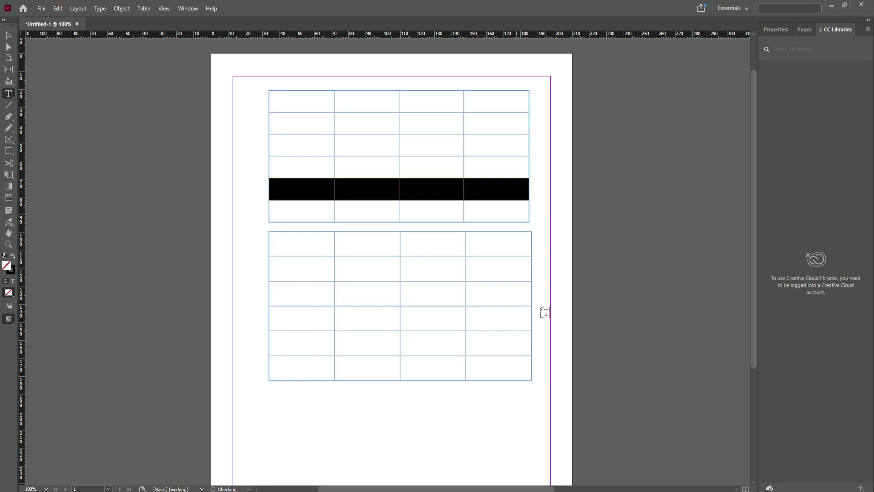
click(533, 268)
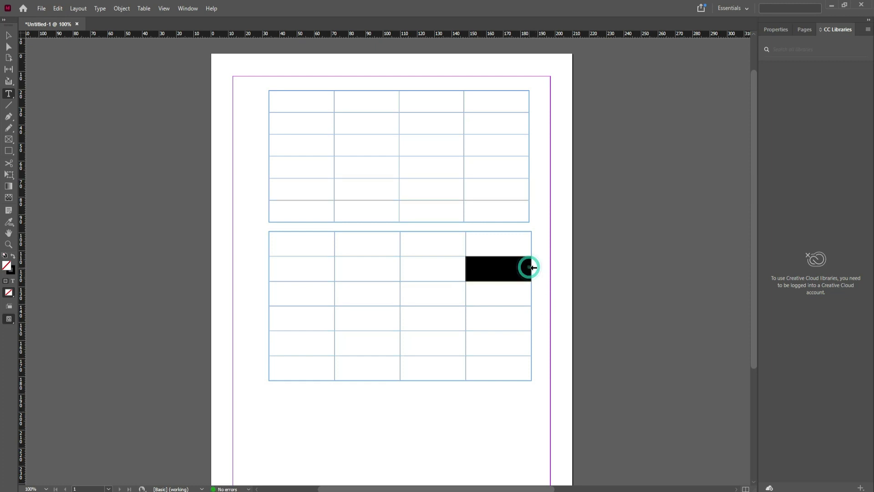
click(532, 294)
click(533, 316)
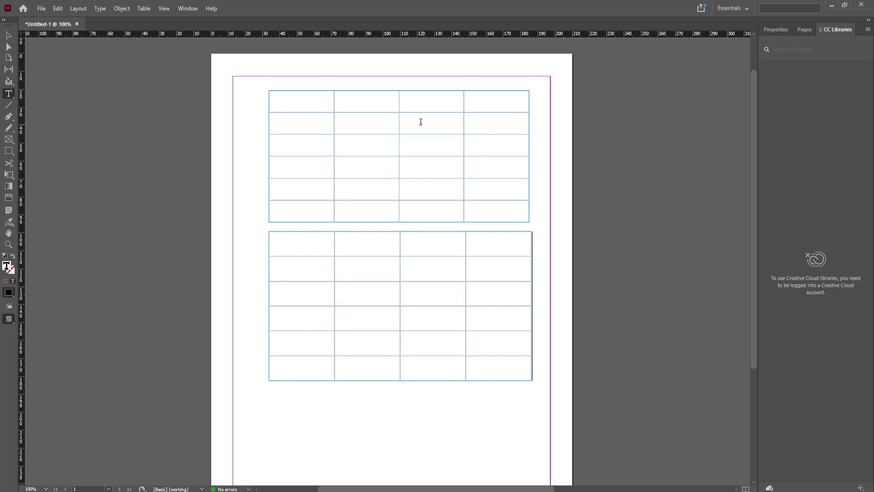
- Select the left-to-right and right-to-left tables together and delete them from the page
click(9, 35)
drag(542, 162, 336, 391)
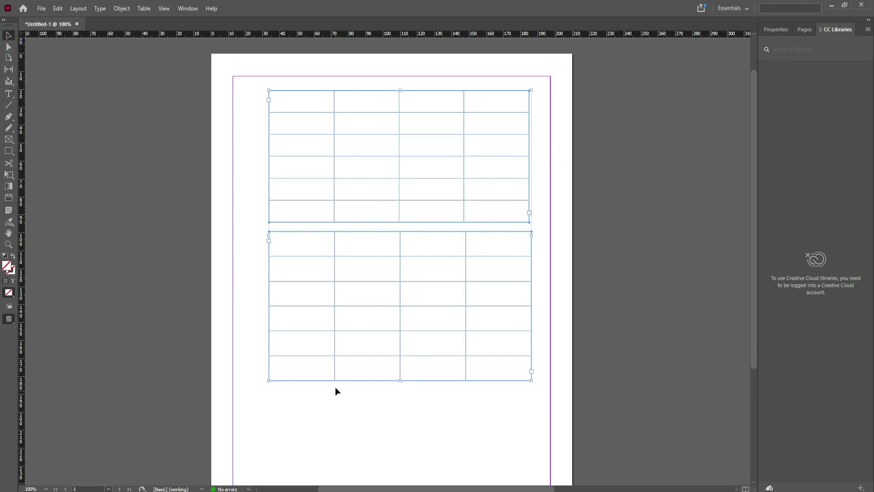
key(Delete)
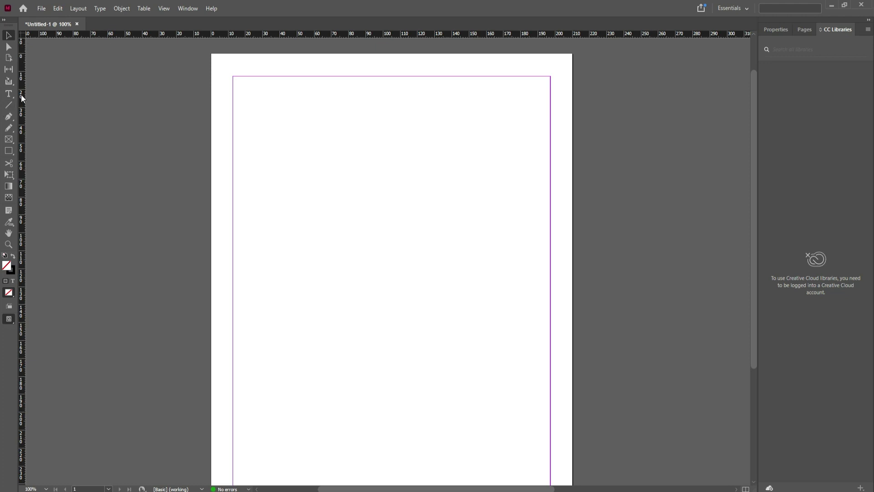
- Draw a text frame about 185 by 100 mm between the page margins and insert a left-to-right table with 6 body rows and 4 columns
click(8, 93)
drag(232, 76, 551, 248)
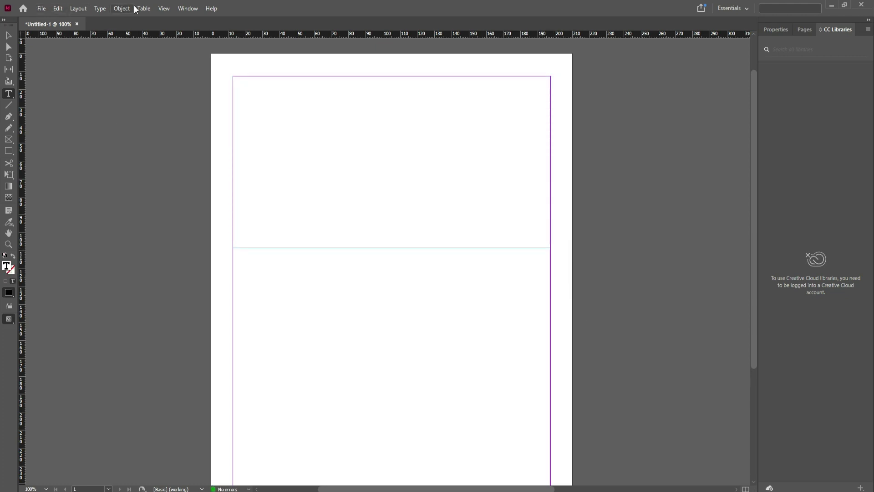
click(144, 8)
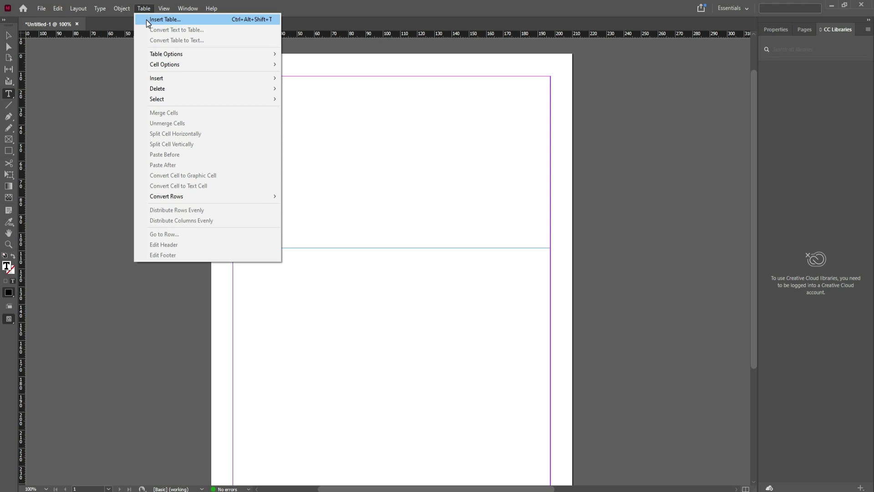
click(155, 19)
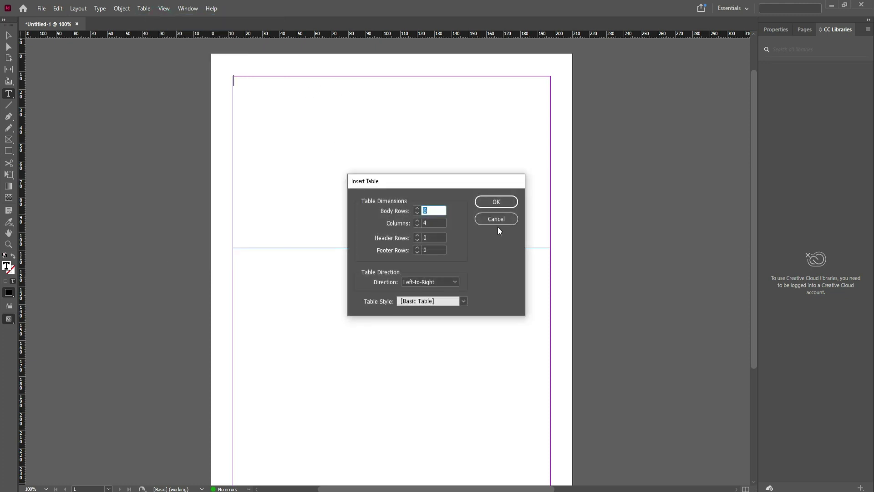
click(496, 202)
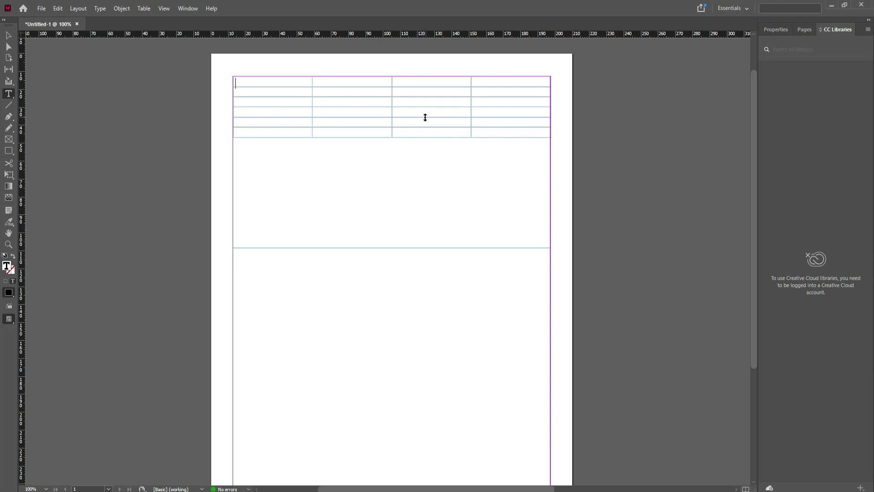
- Switch to the Word document and look over its short Arabic word list
click(495, 491)
scroll(535, 246, down, 1)
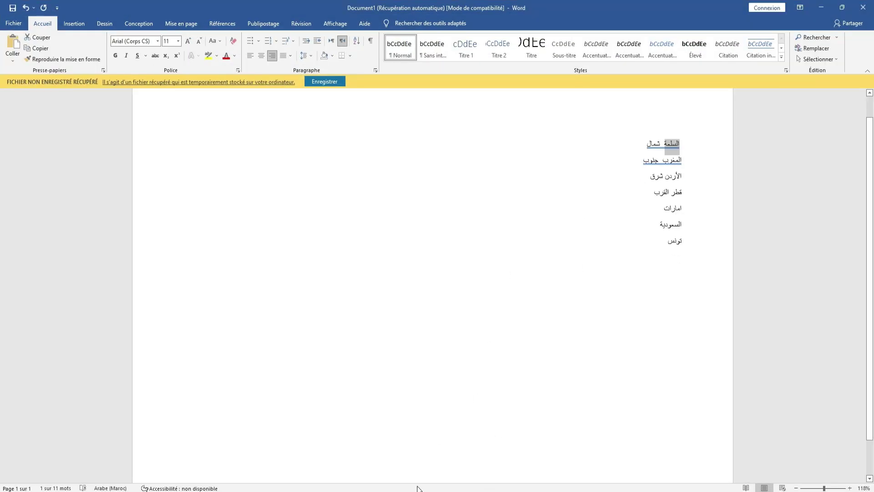
click(663, 164)
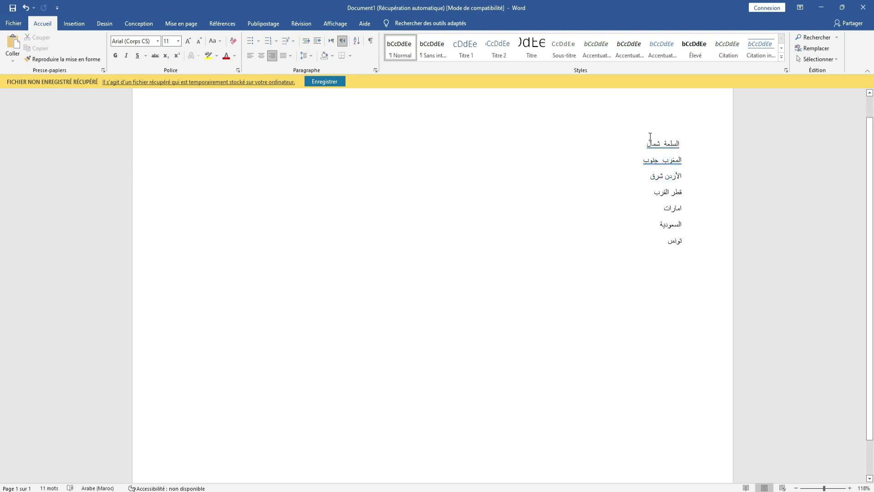
- Switch to the Chrome browser, open Google in a new tab and search for كتابة
key(alt+Tab)
click(761, 8)
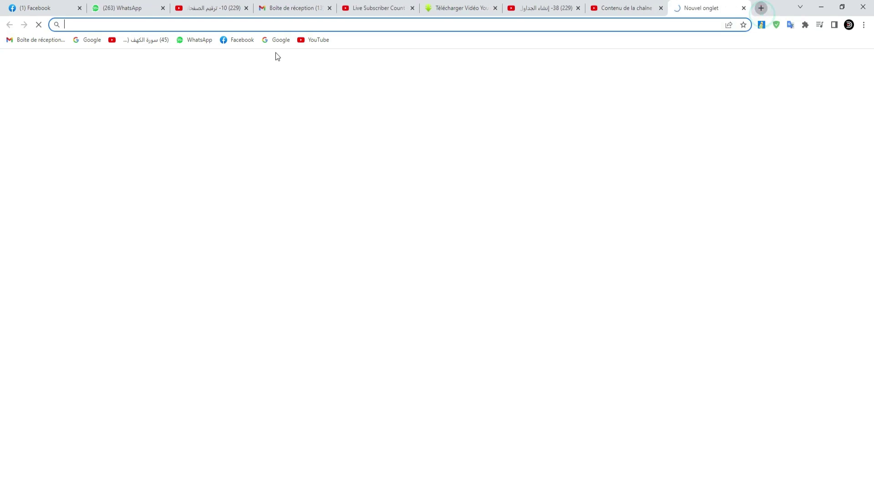
click(286, 39)
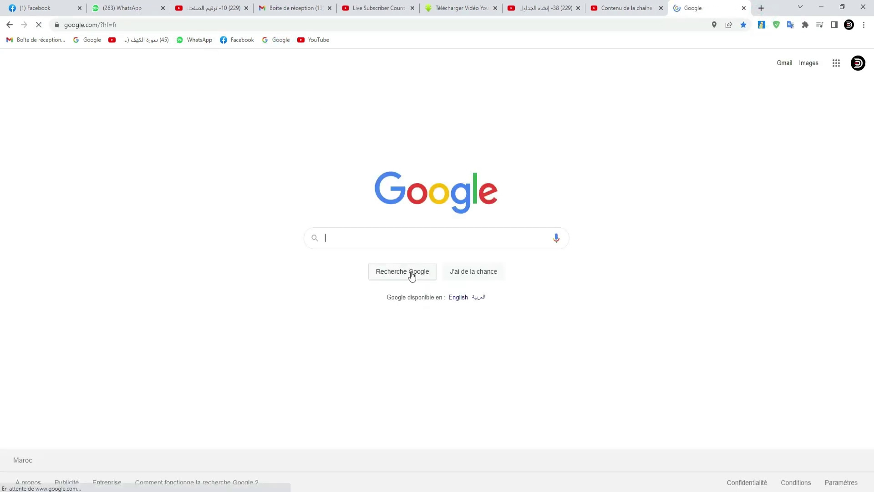
click(373, 246)
text(ن)
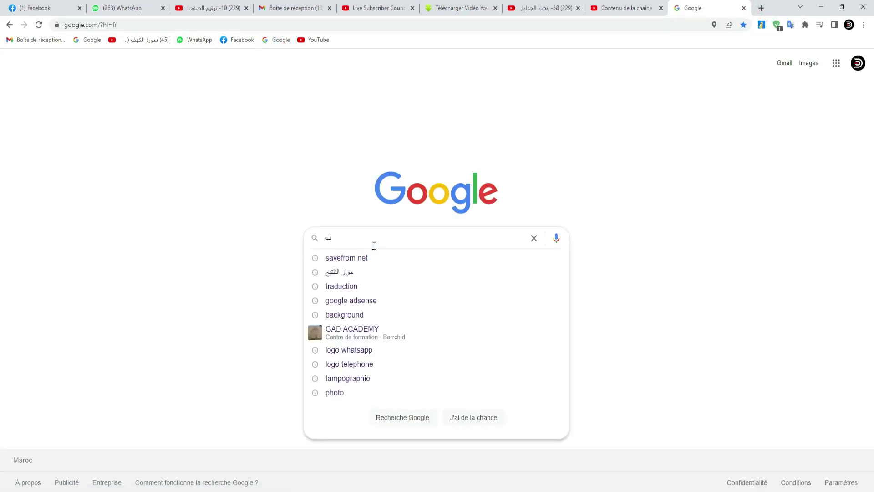
text(شاء)
key(BackSpace)
key(BackSpace)
key(BackSpace)
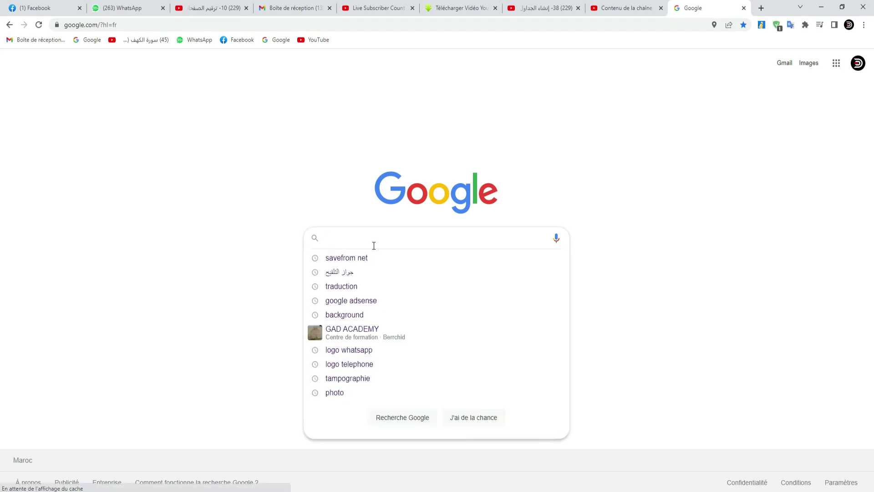
text(كتابة)
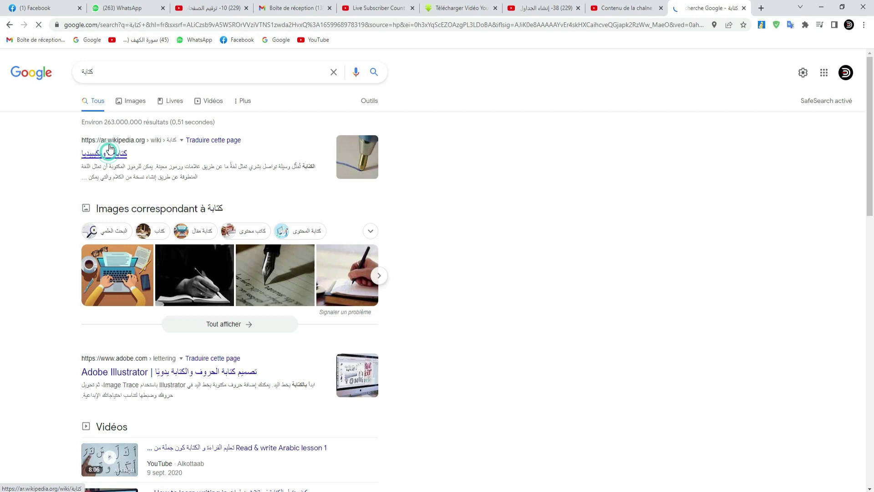
- Select the three introductory paragraphs of the Arabic Wikipedia article on كتابة and return to InDesign
click(101, 152)
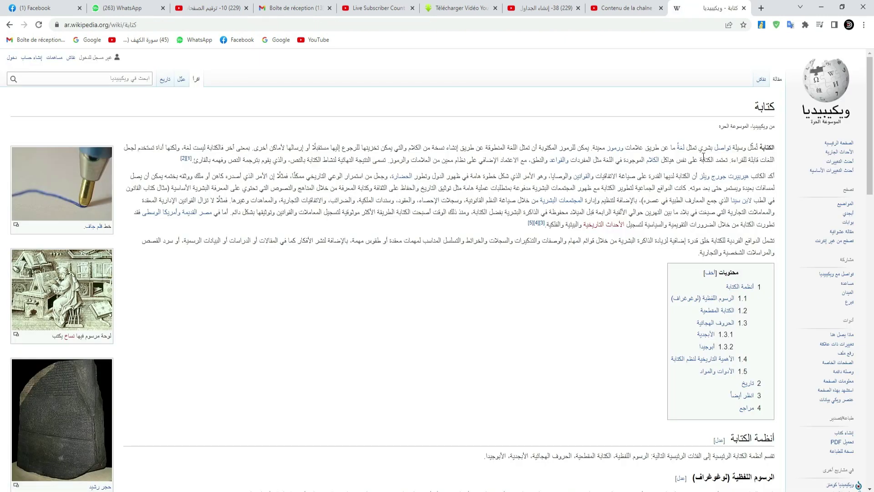
drag(775, 148, 691, 252)
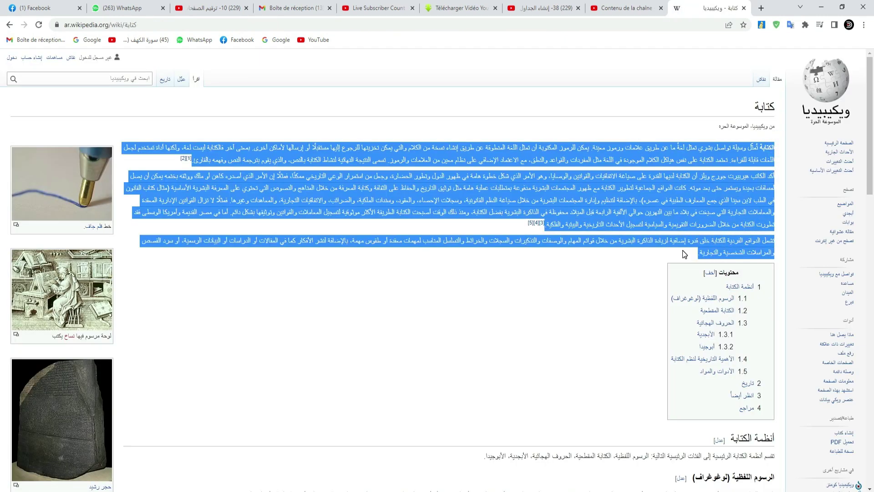
key(alt+Tab)
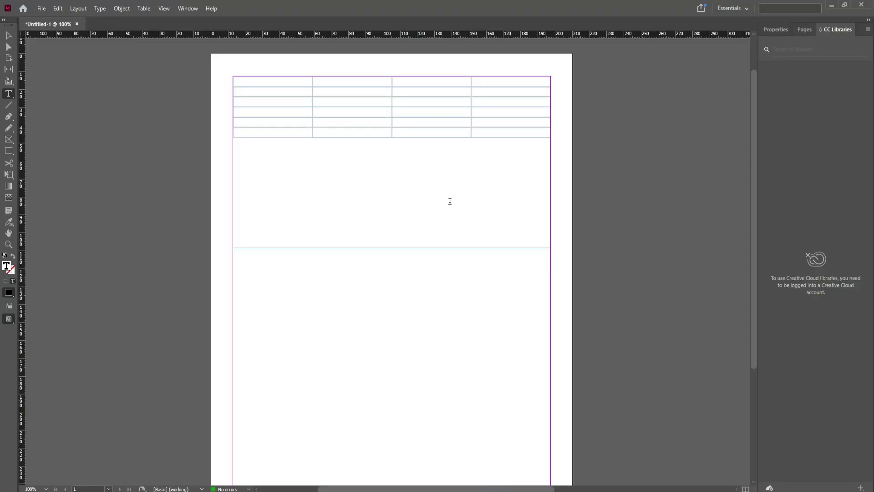
- Try to place the text cursor in the empty area below the table, and delete the table's frame
click(377, 262)
click(263, 144)
click(344, 152)
click(496, 143)
click(245, 146)
double_click(246, 147)
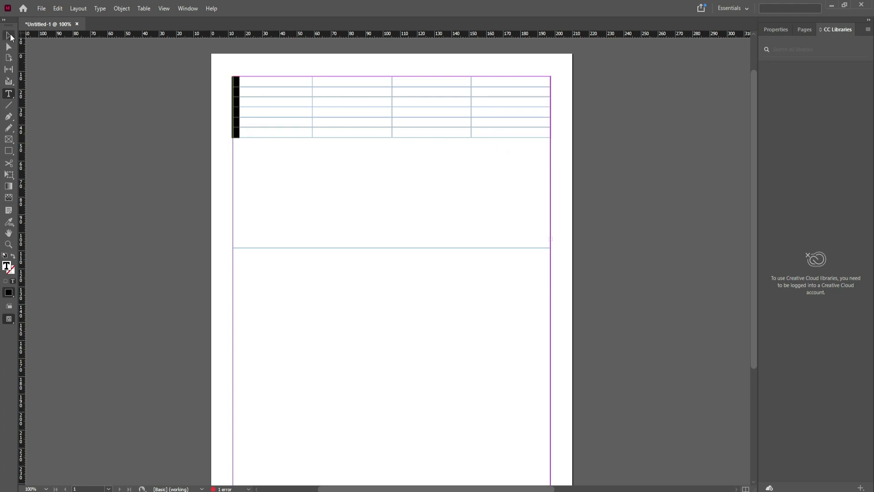
click(11, 37)
key(Delete)
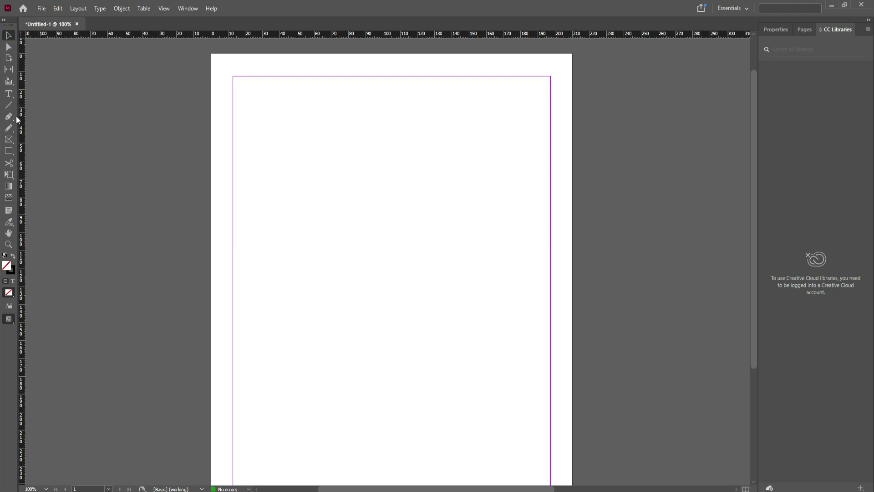
- Draw a new text frame about 185 by 197 mm between the page margins, starting near the top margin
click(9, 94)
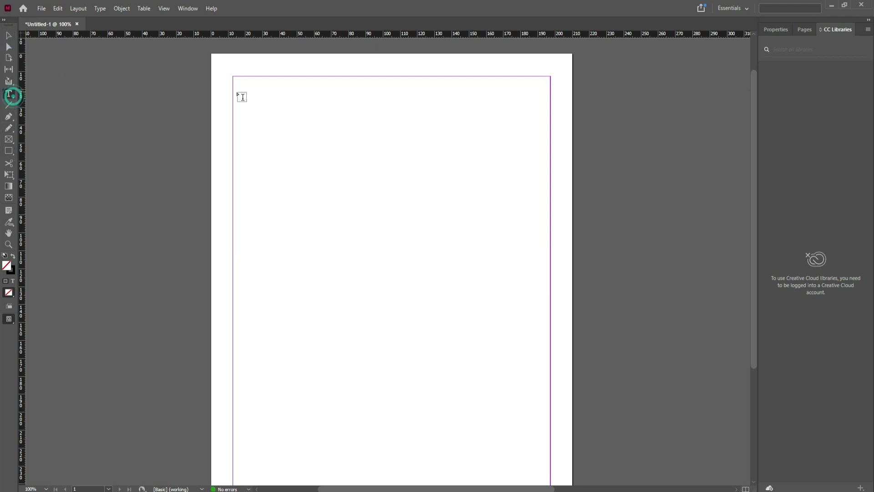
drag(233, 80, 551, 417)
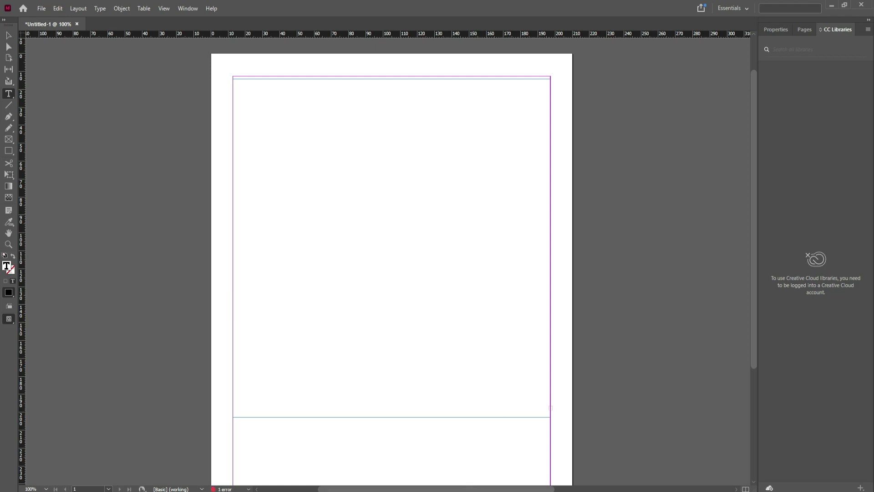
- Try to copy the selected Wikipedia paragraphs and paste them into the new InDesign text frame
key(alt+Tab)
right_click(463, 202)
click(474, 202)
key(alt+Tab)
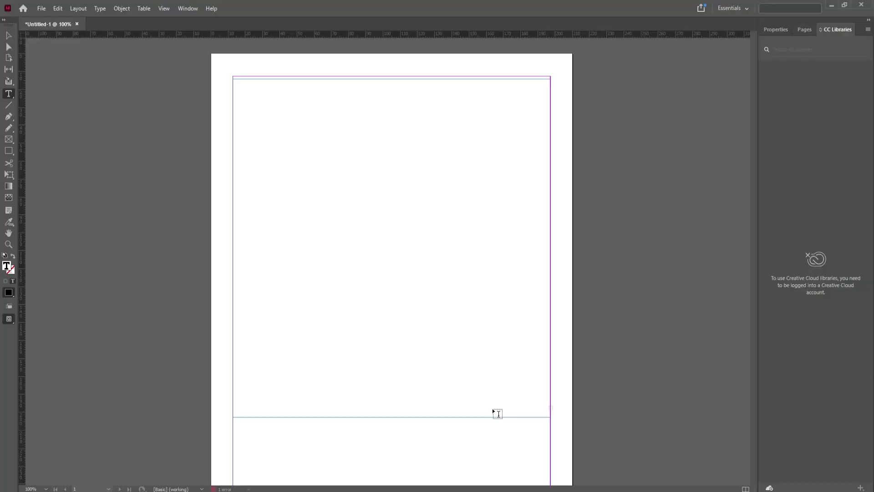
key(alt)
right_click(347, 104)
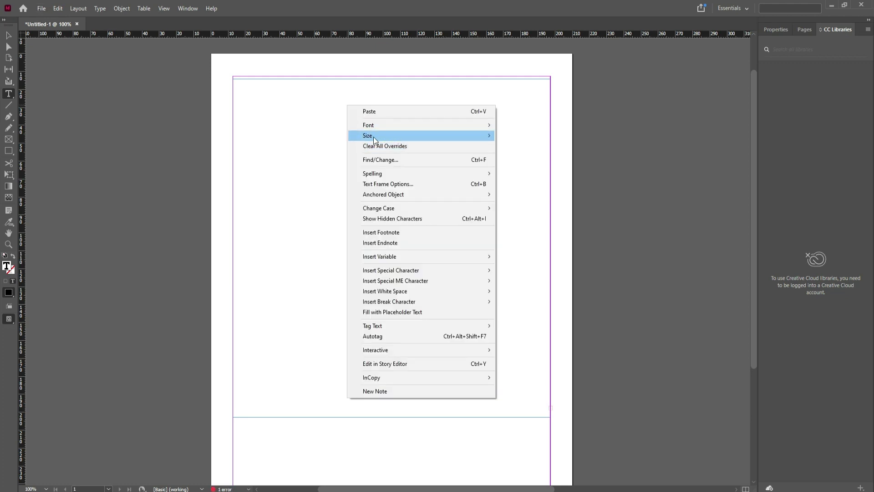
click(370, 111)
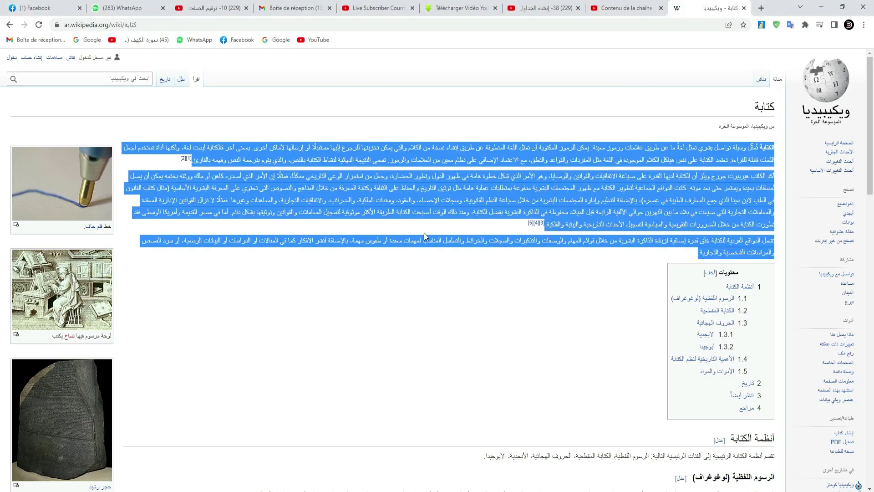
- Copy the selected Wikipedia paragraphs in Chrome and paste them into the empty text frame in InDesign
right_click(423, 207)
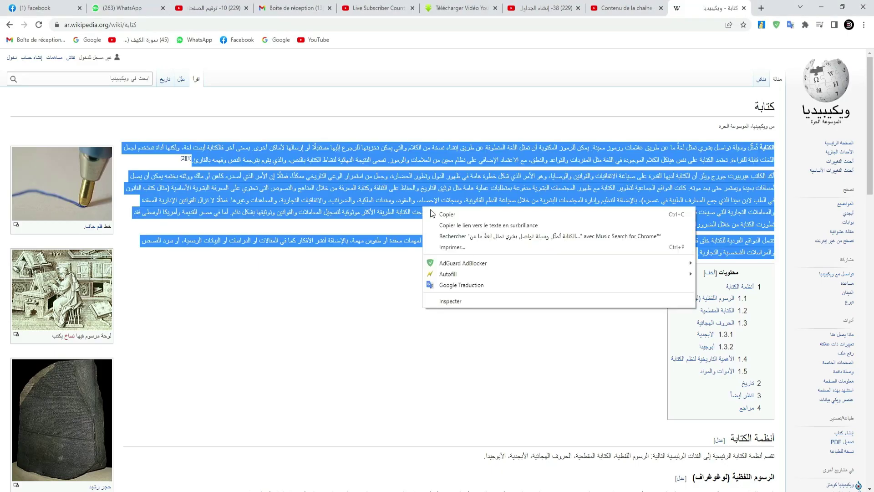
click(449, 211)
right_click(449, 211)
click(457, 216)
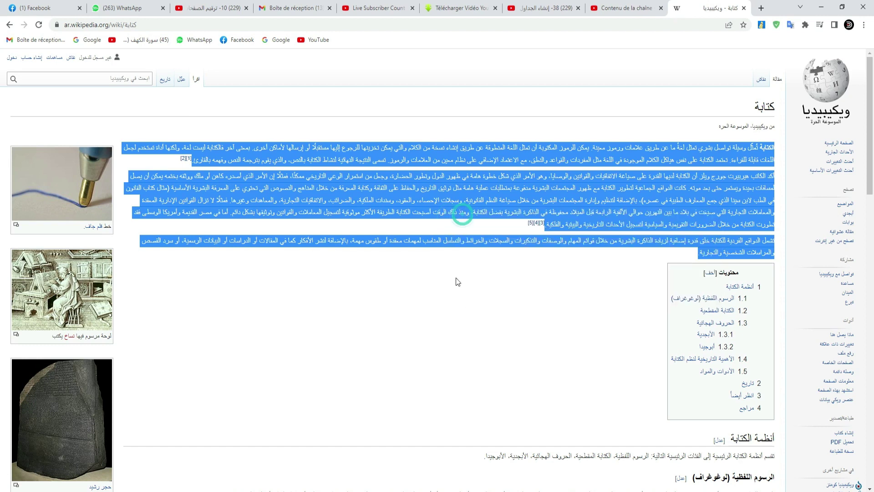
key(alt+Tab)
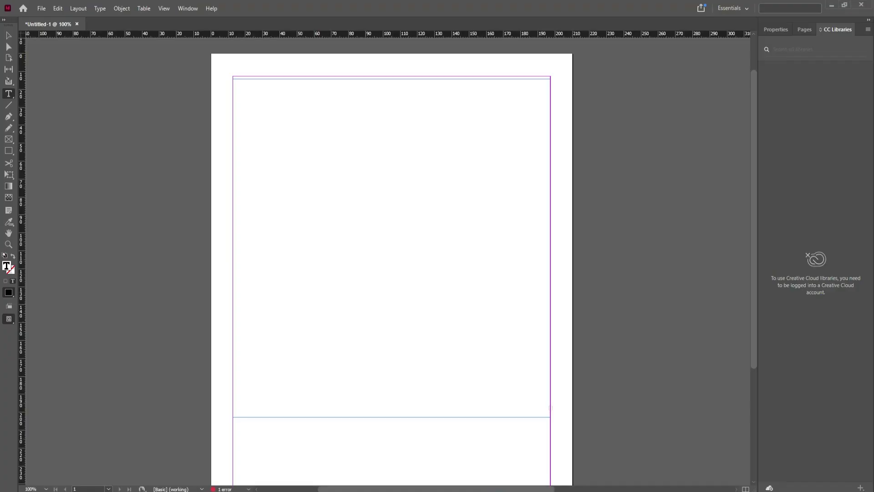
key(ctrl+v)
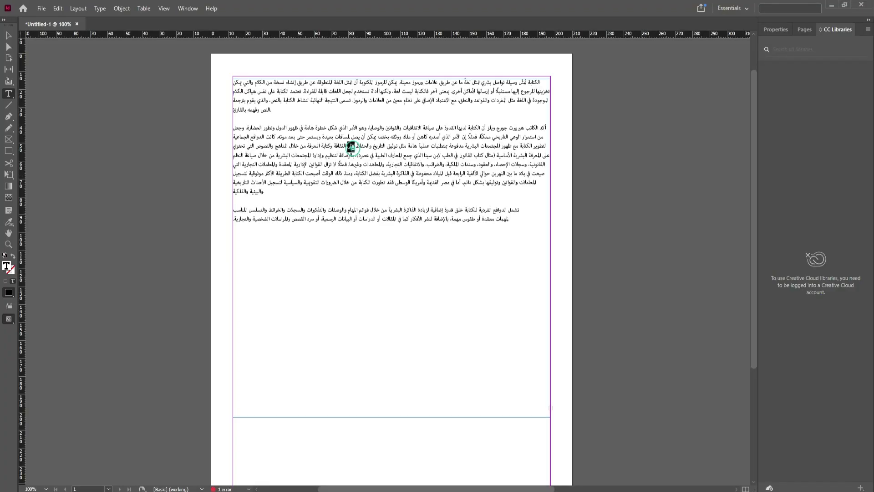
- Set the paragraph direction of all the pasted Arabic text to right-to-left
key(ctrl+a)
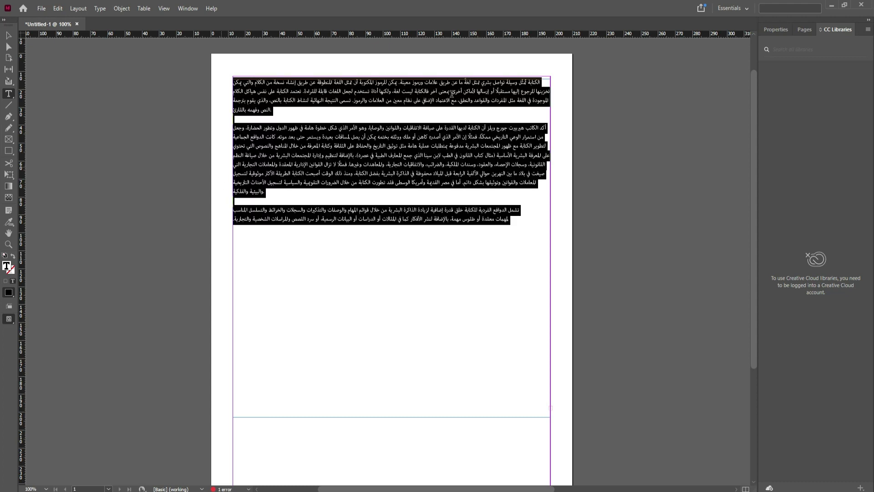
click(781, 28)
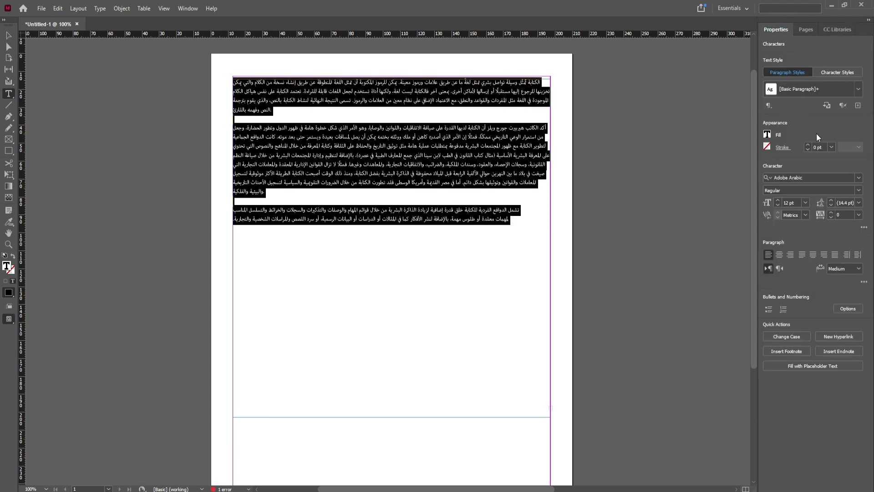
click(780, 269)
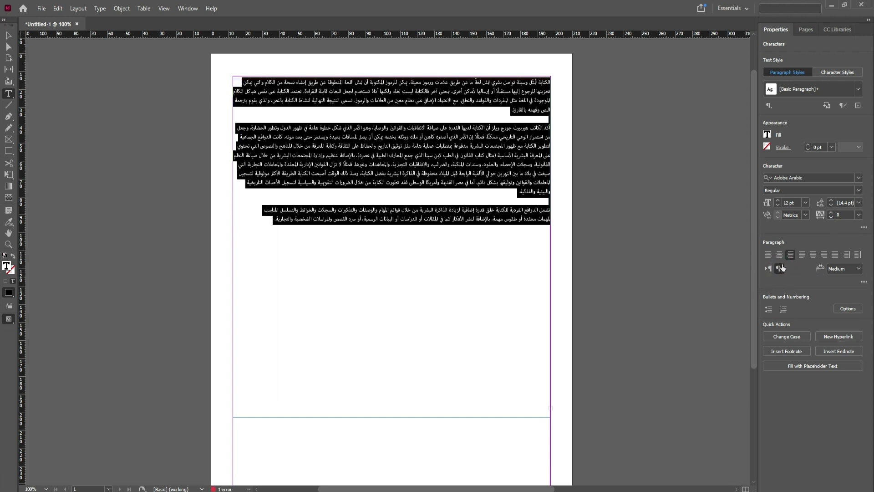
click(425, 228)
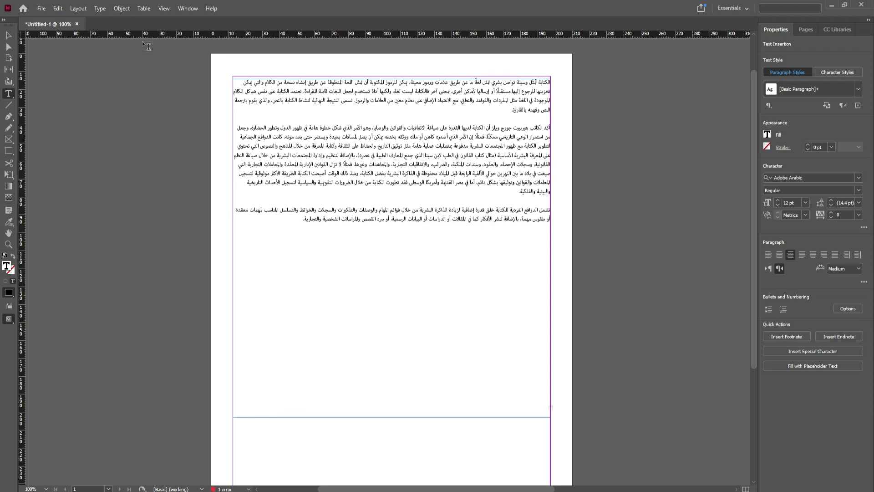
- Try inserting a table after the last Arabic paragraph in the text frame, and undo the insertion
click(144, 8)
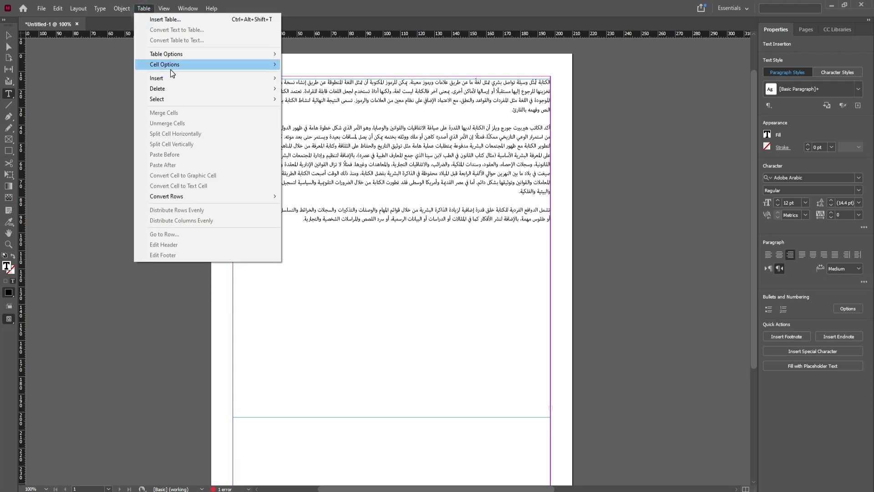
click(159, 19)
click(496, 202)
drag(479, 244, 442, 275)
click(465, 226)
drag(465, 226, 486, 262)
drag(481, 218, 481, 252)
key(ctrl+z)
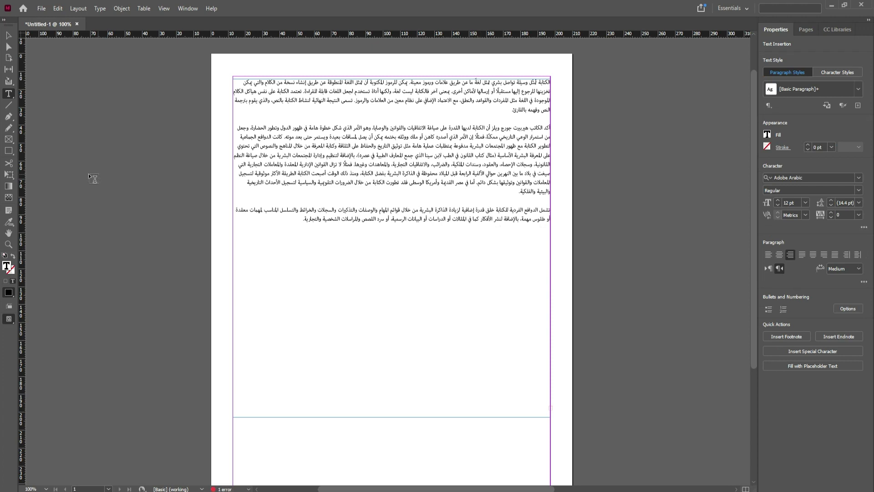
- Shorten the Arabic text frame so its lower edge sits just below the last paragraph
scroll(409, 318, down, 3)
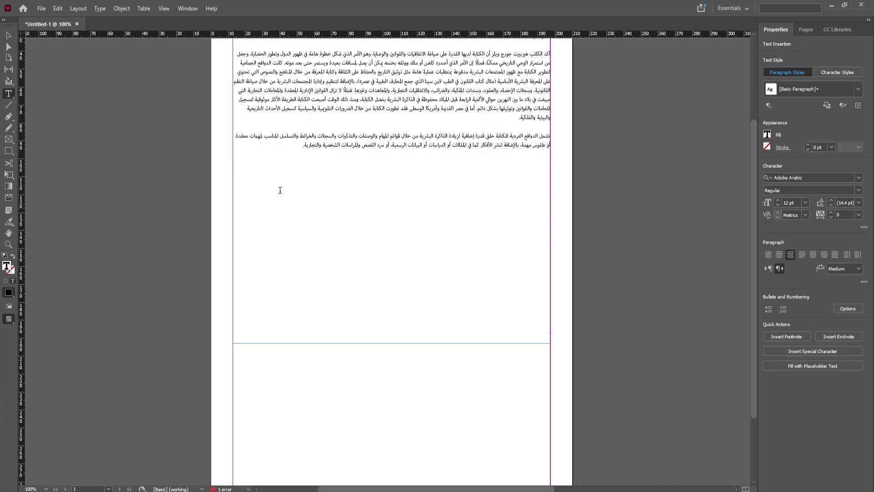
click(8, 35)
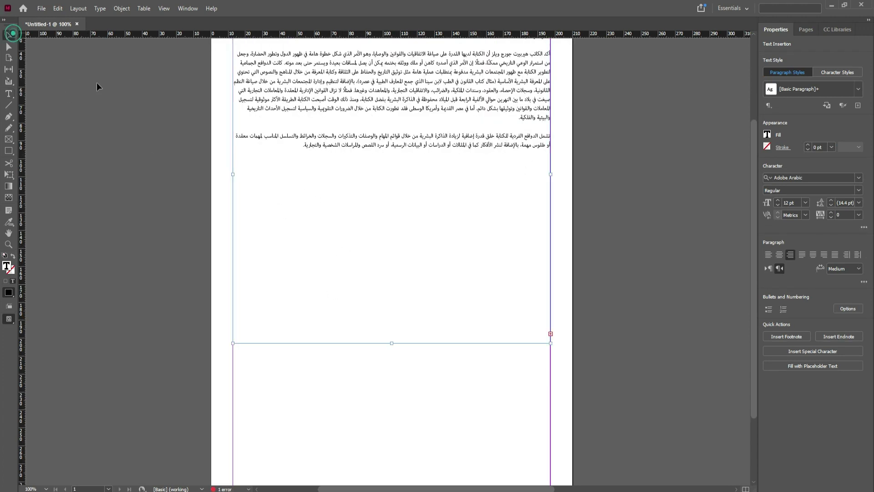
drag(393, 342, 391, 163)
click(343, 212)
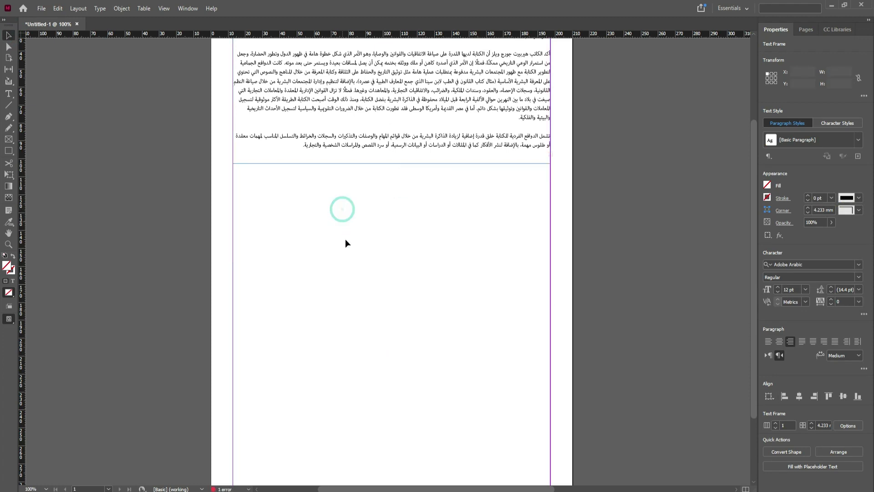
- Create a separate 6-row, 4-column table across the empty page area below the Arabic text frame
click(144, 8)
click(166, 19)
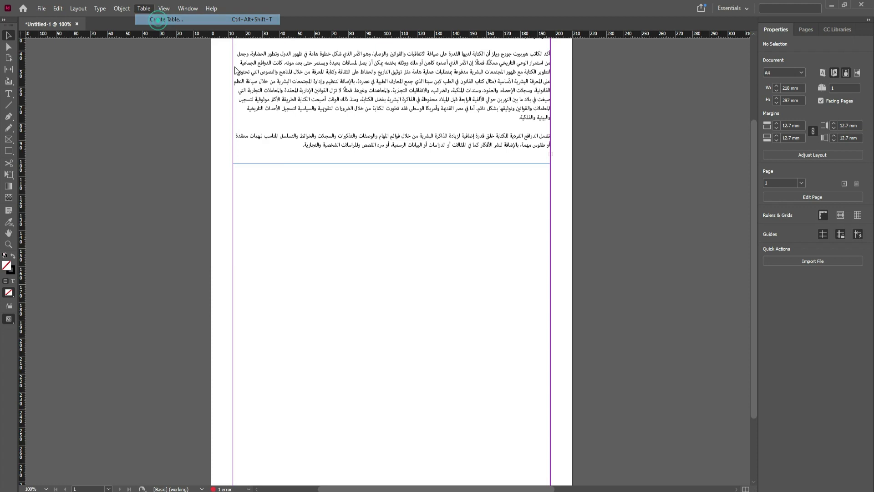
click(496, 202)
click(441, 246)
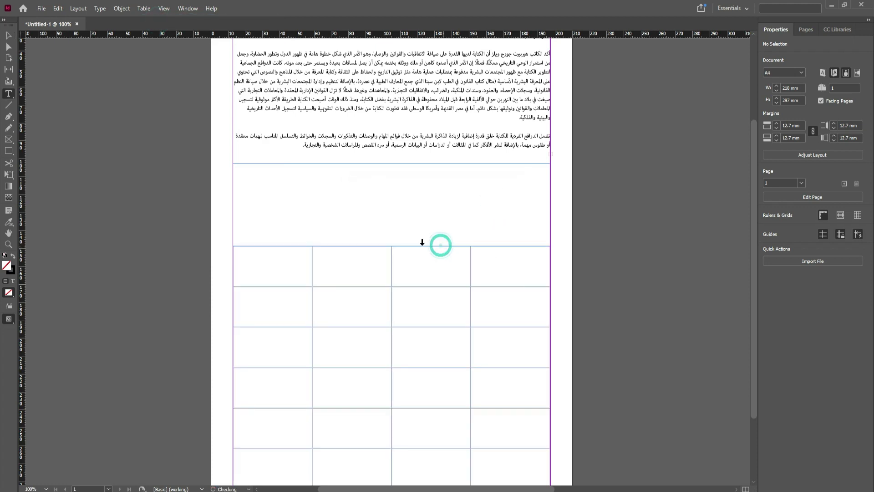
- Move the separate table up over the Arabic text and delete it
click(9, 35)
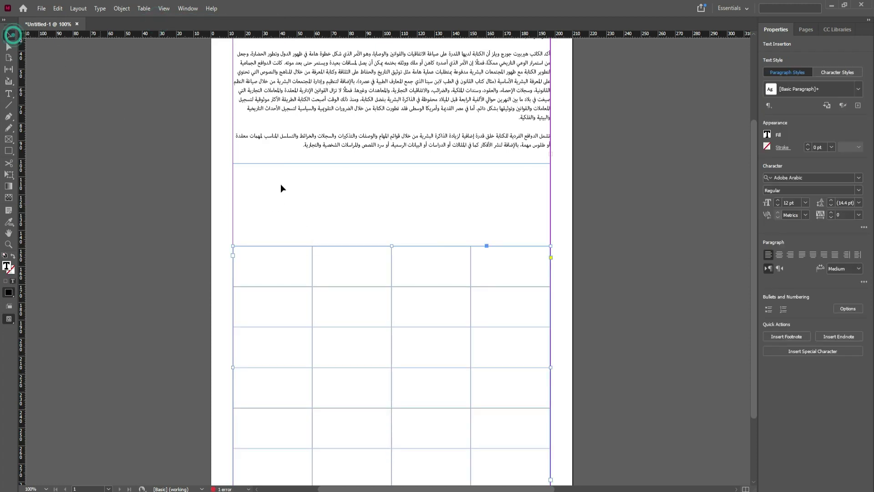
drag(351, 244, 350, 116)
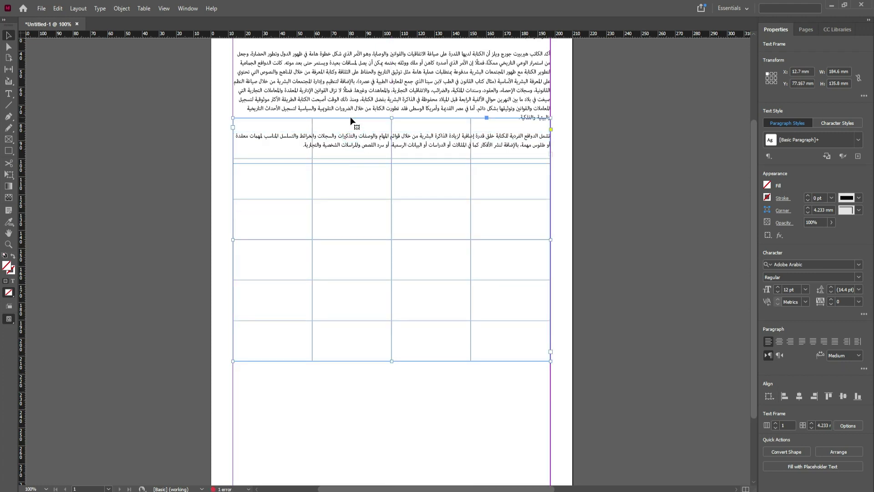
key(Delete)
- Extend the Arabic text frame's lower edge well below the last paragraph and start editing its text
click(382, 163)
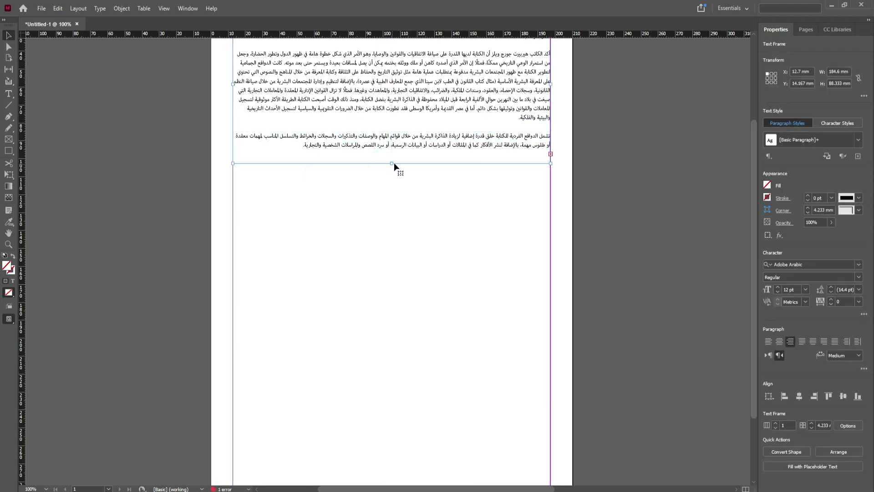
drag(392, 163, 392, 378)
double_click(302, 145)
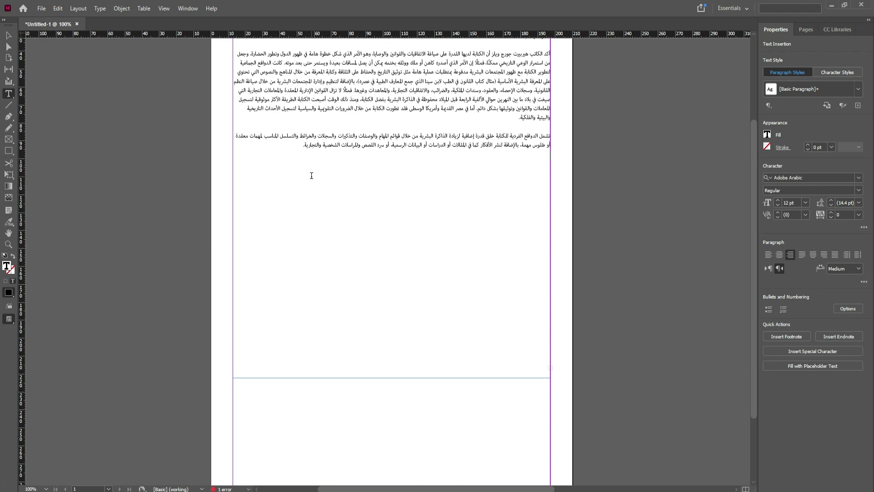
- Insert a left-to-right table with 6 rows and 4 columns after the last Arabic paragraph, and undo the insertion
click(494, 168)
click(144, 8)
click(169, 21)
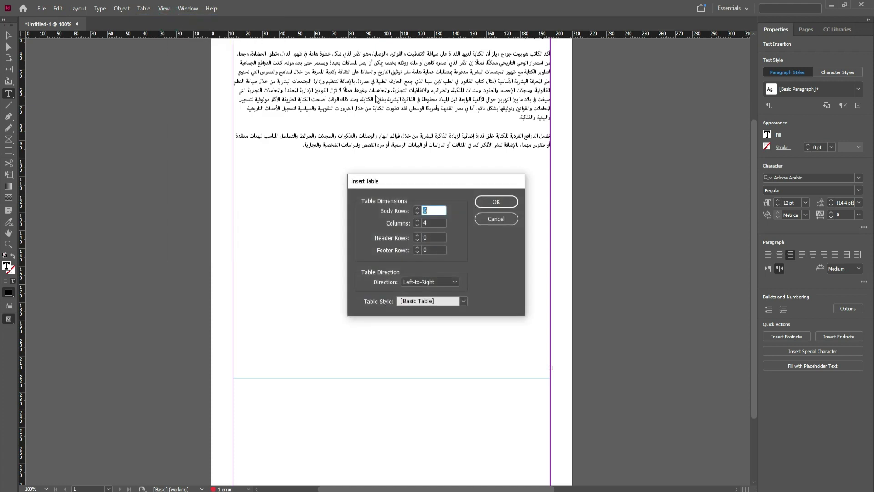
click(497, 202)
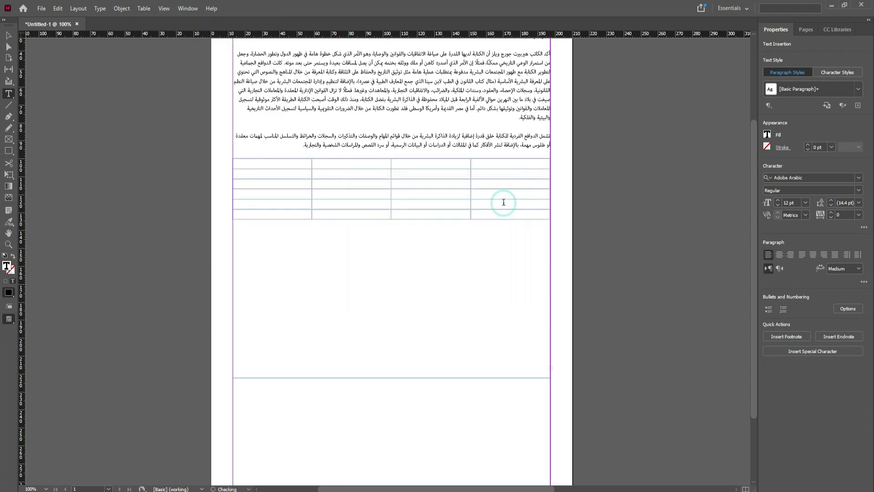
key(ctrl+z)
- Insert a right-to-left table after the last Arabic paragraph and select the whole table
click(147, 12)
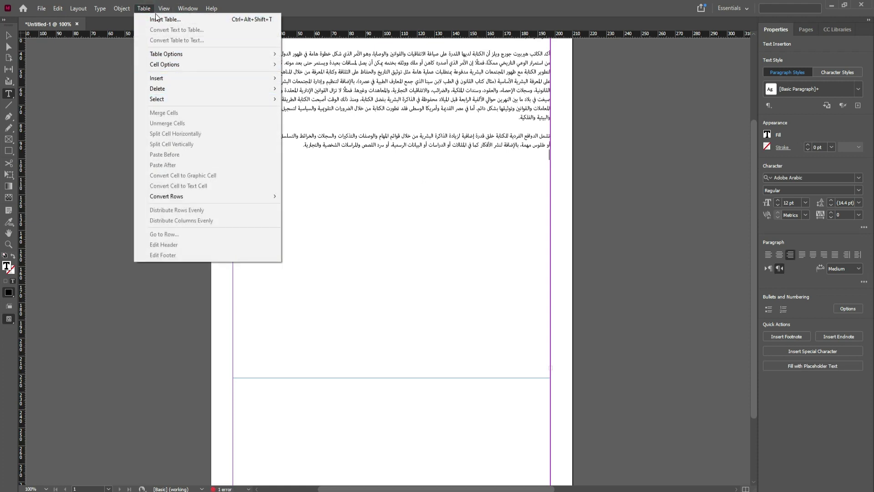
click(156, 20)
click(436, 281)
click(429, 295)
click(495, 202)
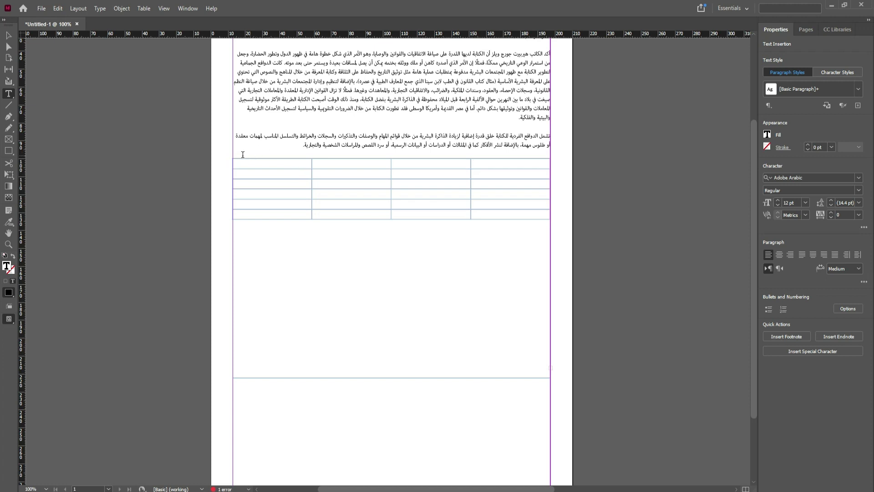
click(552, 157)
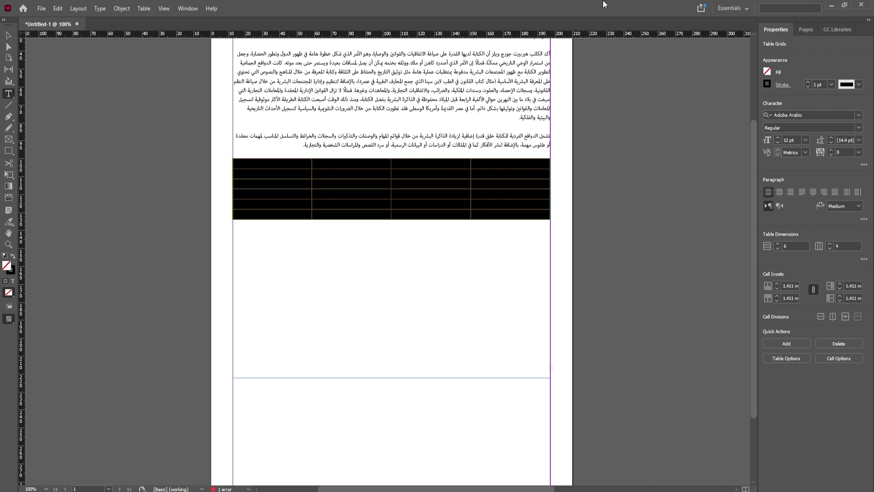
- Switch to the Advanced workspace
click(749, 10)
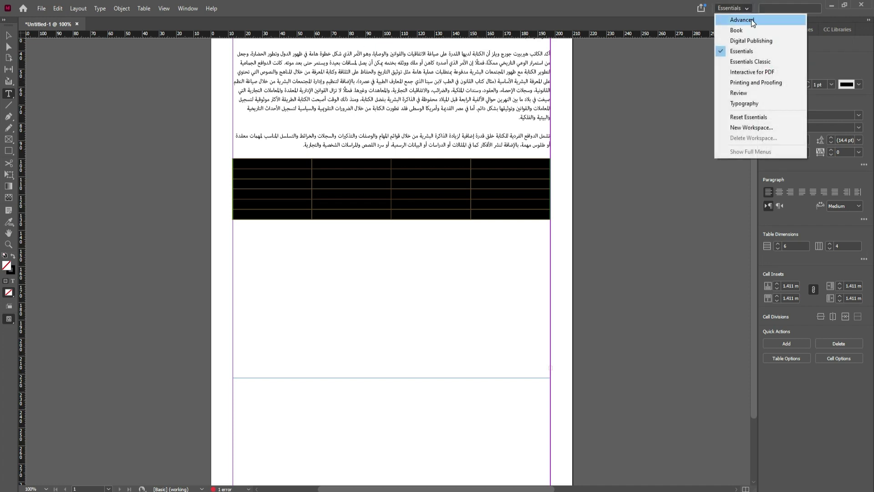
click(752, 21)
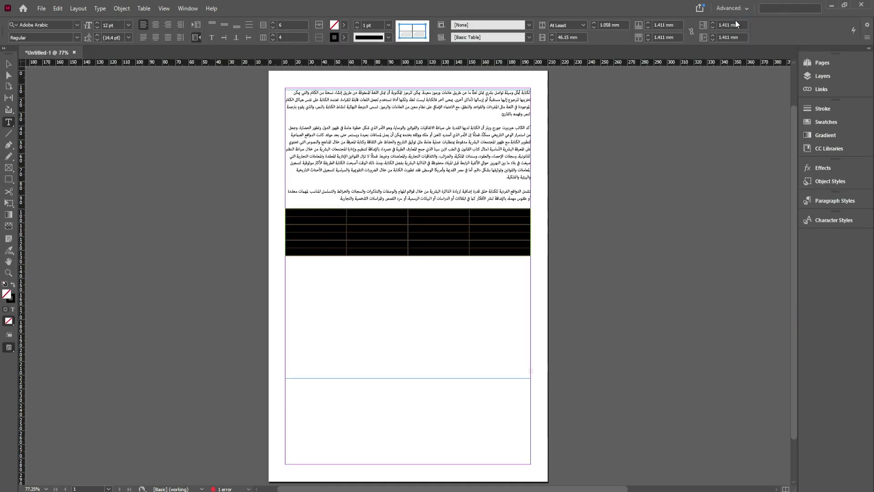
key(ctrl+equal)
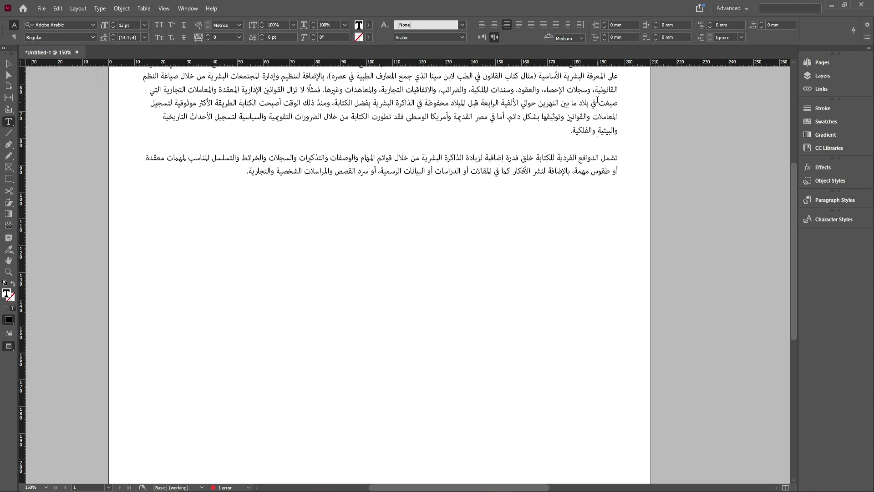
key(ctrl+minus)
key(ctrl+minus)
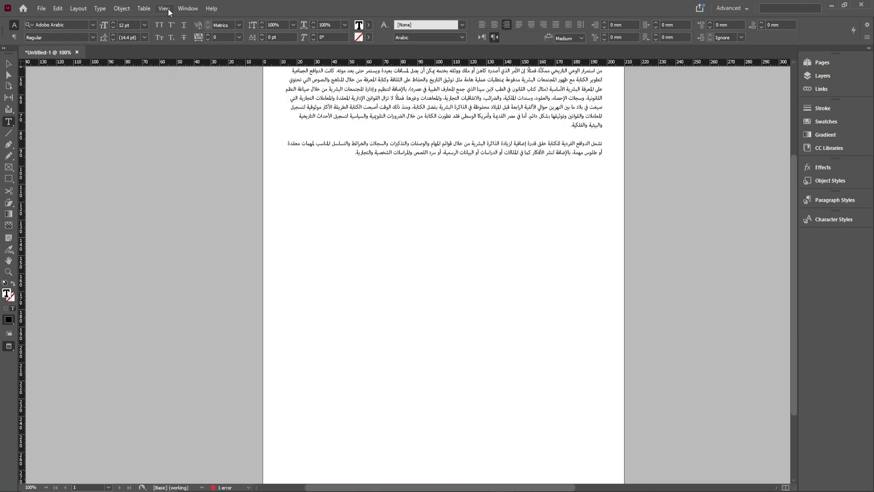
- Insert a right-to-left table with 6 body rows and 4 columns on the empty line after the last Arabic paragraph
click(145, 9)
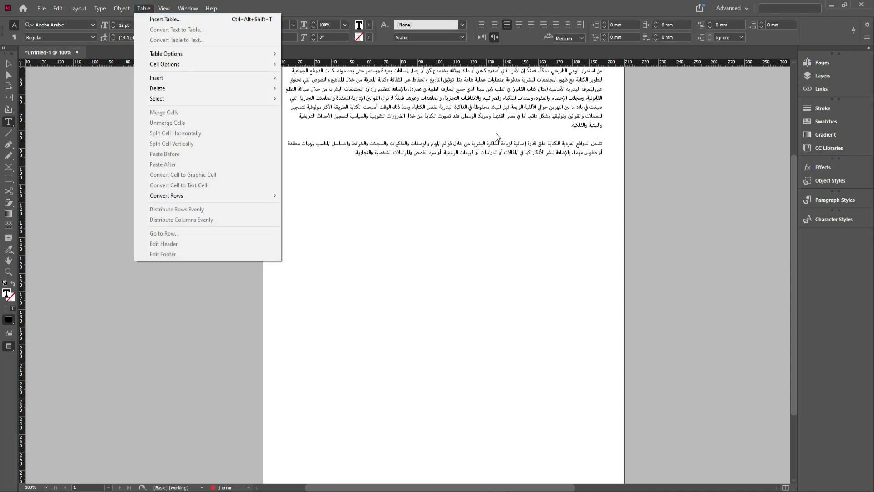
key(Escape)
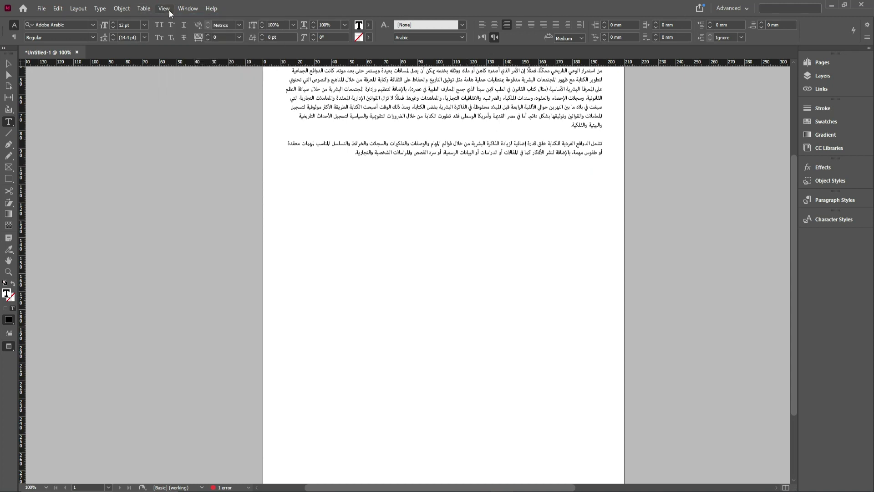
click(143, 8)
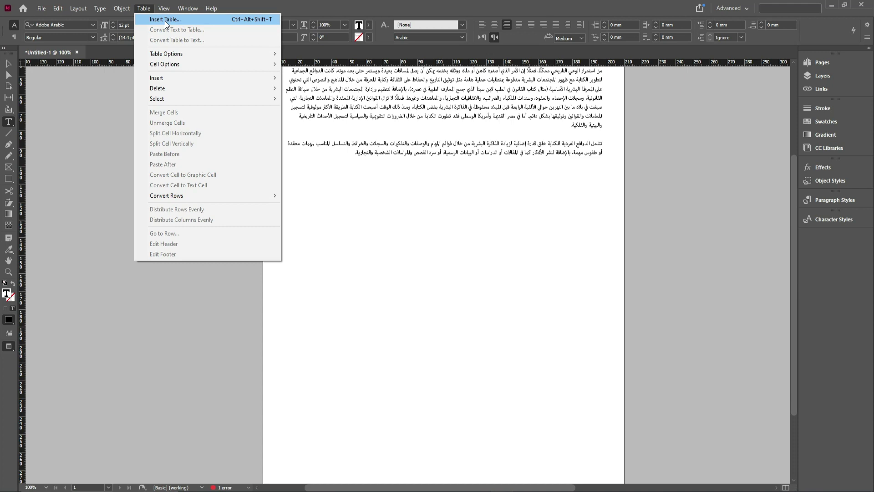
click(164, 21)
click(427, 280)
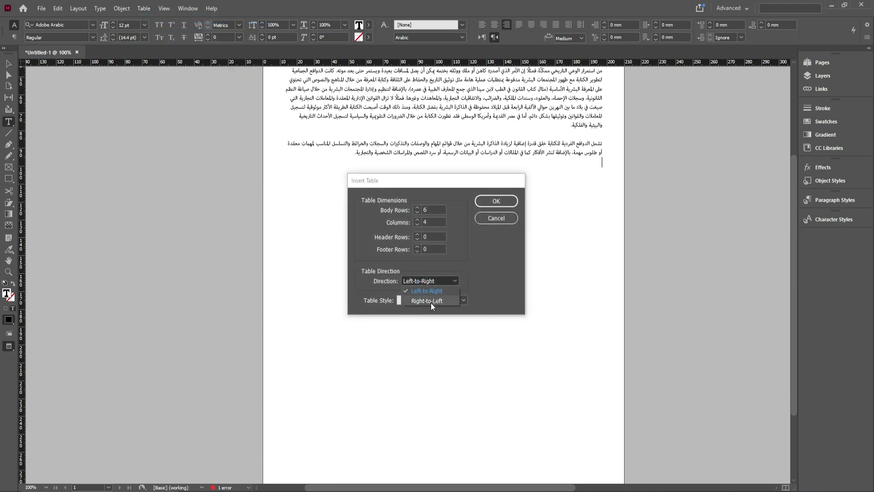
click(431, 301)
click(496, 201)
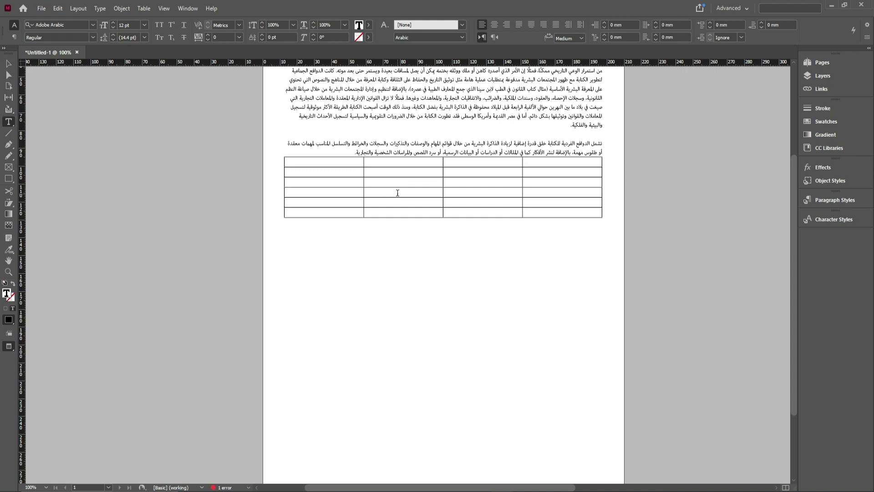
- Stretch the whole table from its lower-left corner to rows about 18.8 mm high and columns about 47.2 mm wide
scroll(398, 192, up, 2)
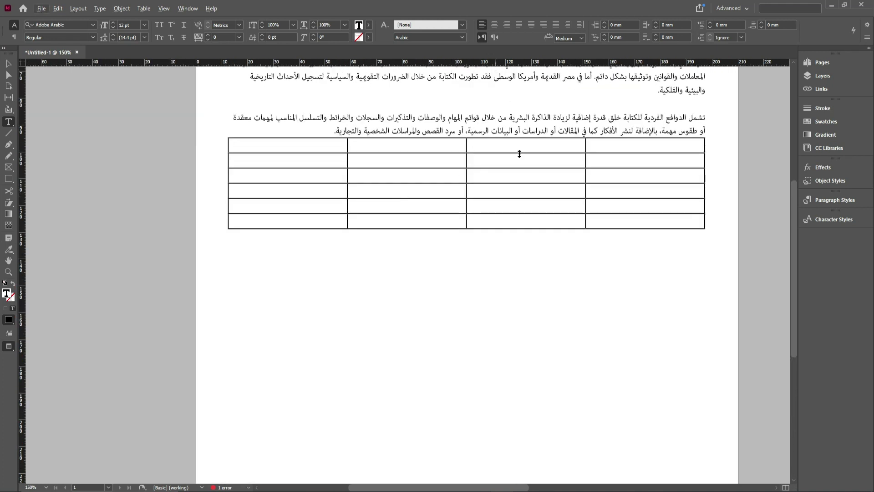
click(707, 136)
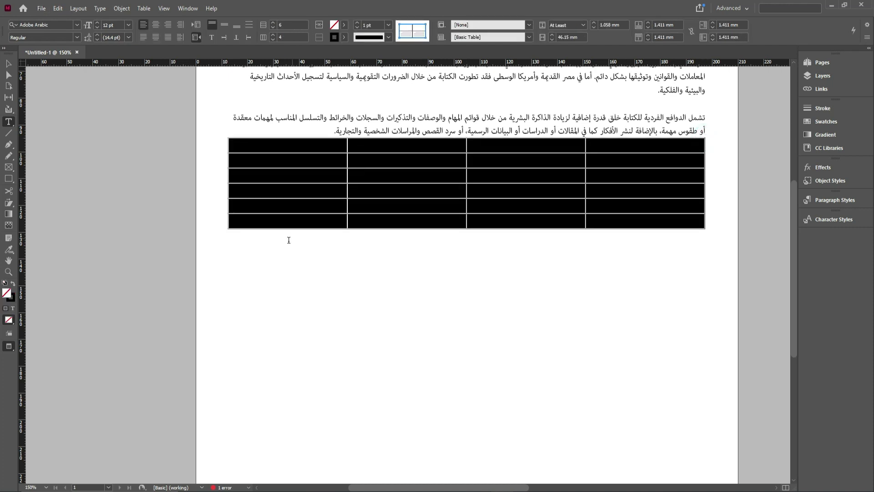
drag(228, 232, 220, 441)
click(228, 396)
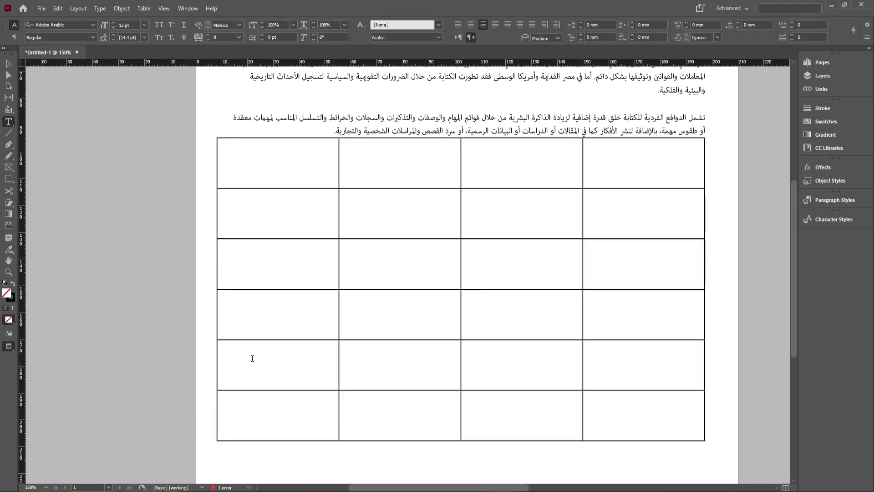
- Shrink the whole table to rows about 10.4 mm high and make the first row taller, about 16.3 mm
click(706, 138)
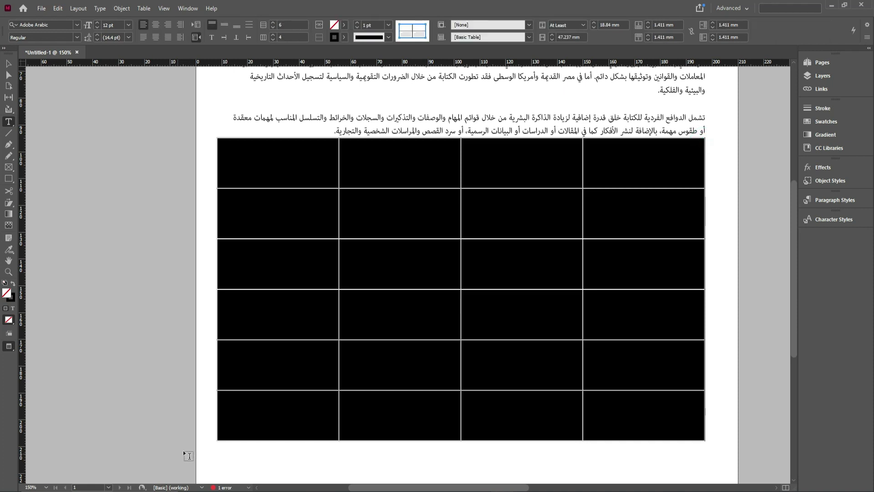
drag(217, 439, 216, 305)
click(299, 157)
drag(299, 164, 302, 180)
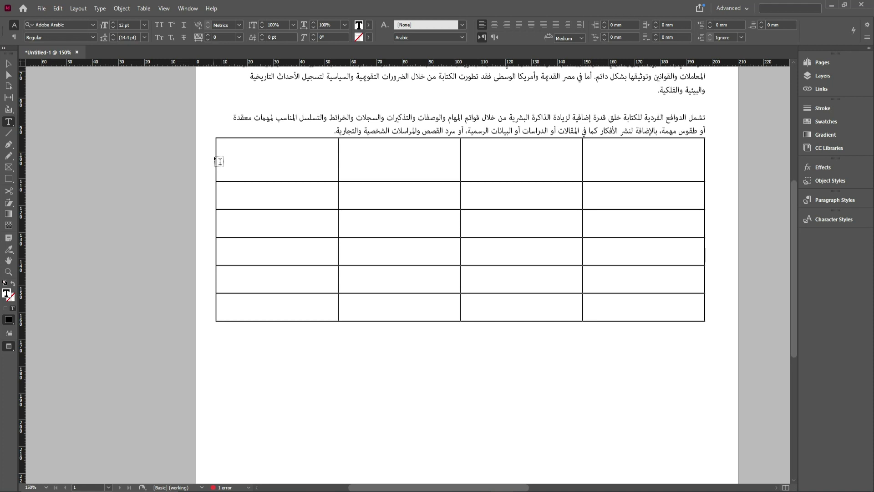
- Fill the table's first row with the green swatch C=75 M=5 Y=100 K=0
click(706, 157)
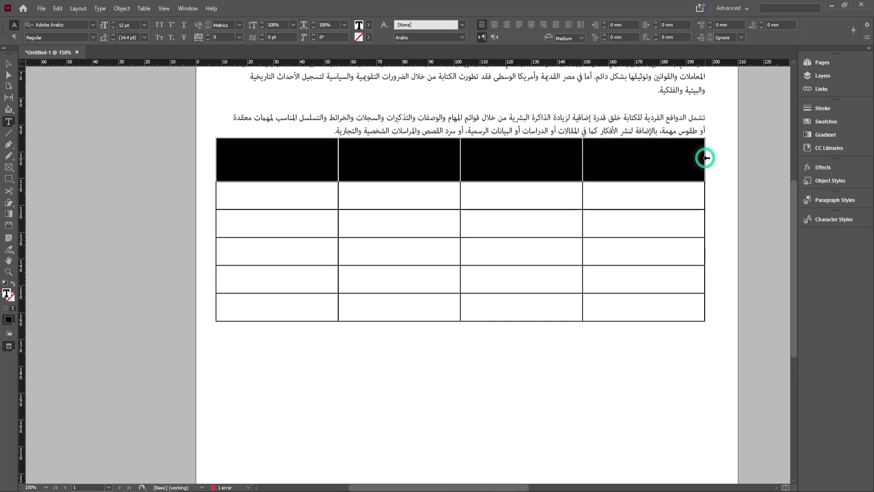
double_click(336, 26)
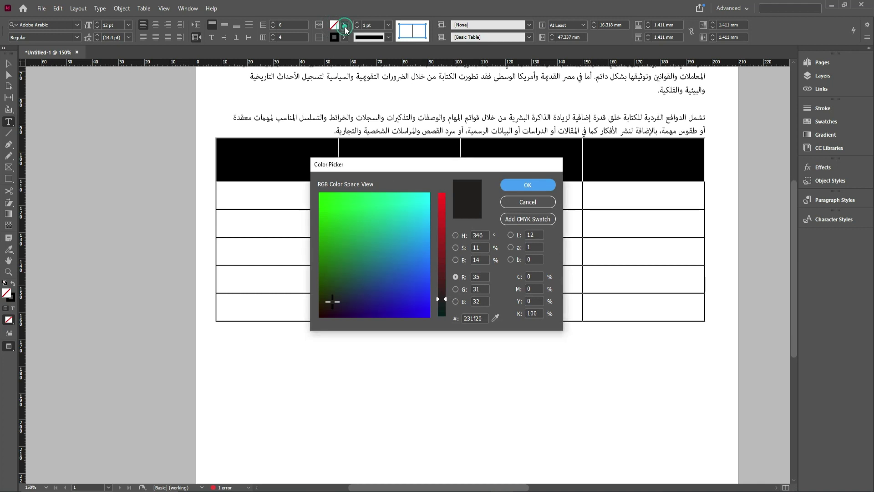
click(527, 202)
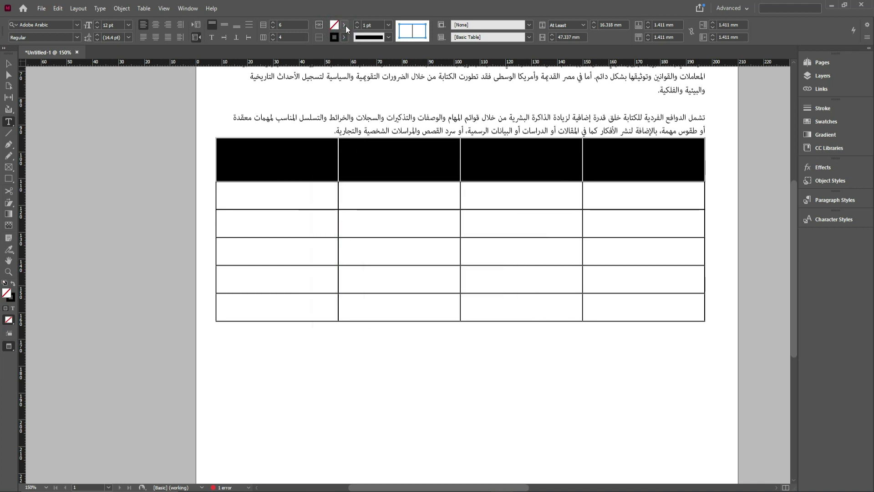
click(345, 25)
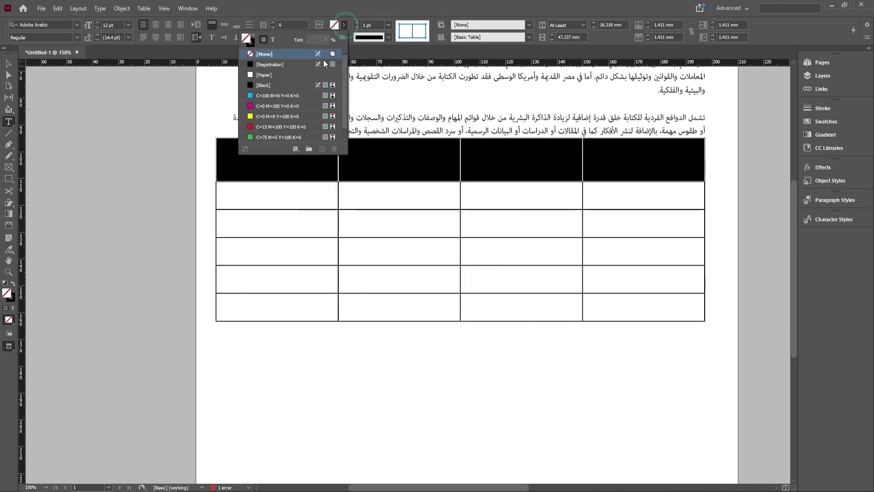
scroll(250, 127, down, 1)
click(251, 127)
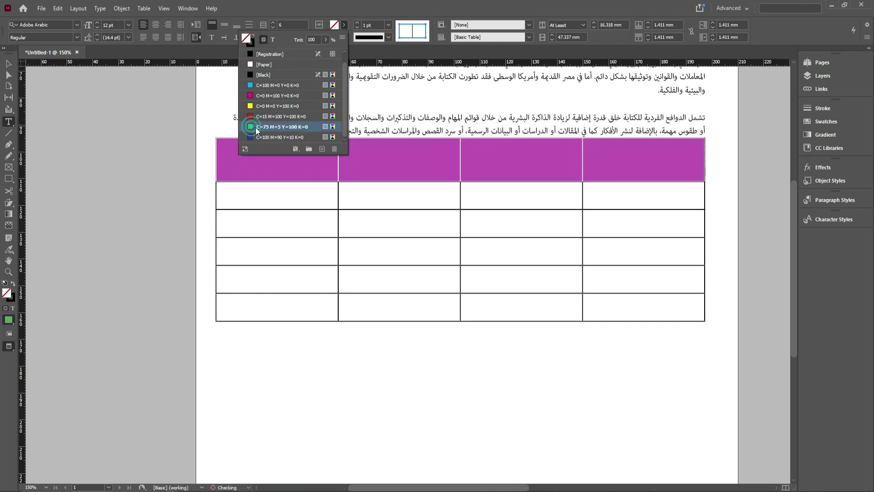
click(538, 162)
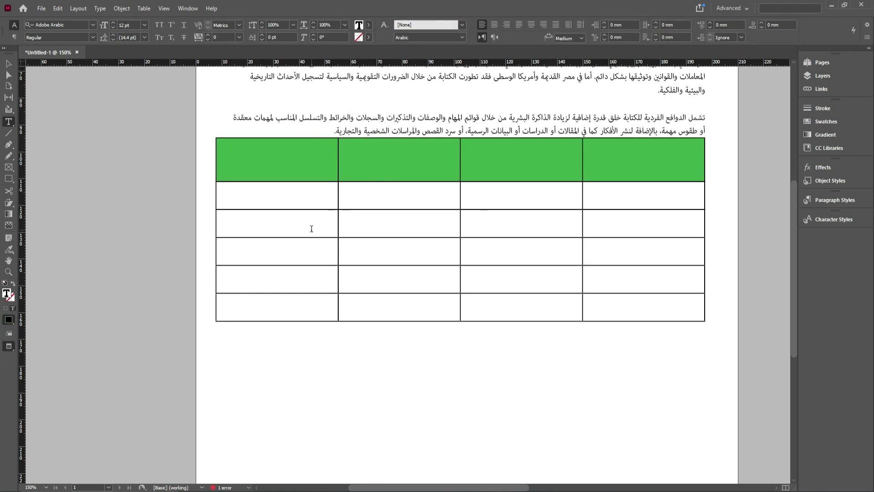
- Fill the leftmost column's cells below the green row with the yellow swatch C=0 M=0 Y=100 K=0
drag(284, 195, 279, 305)
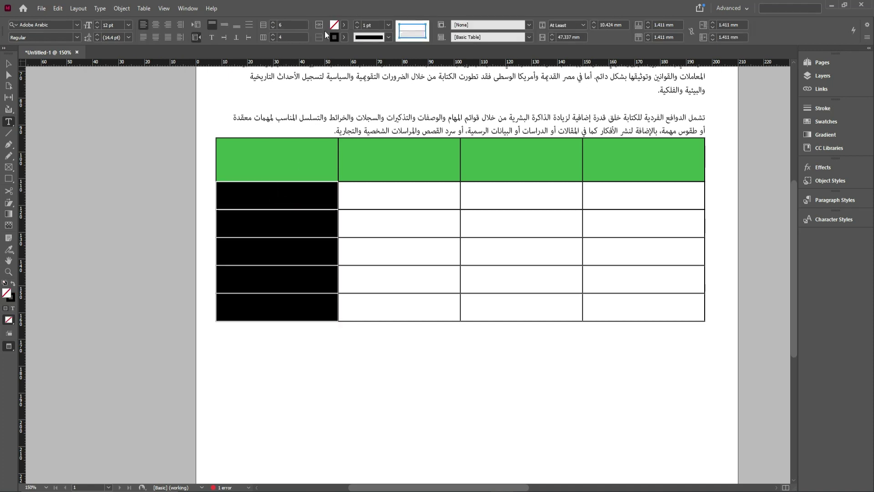
click(343, 25)
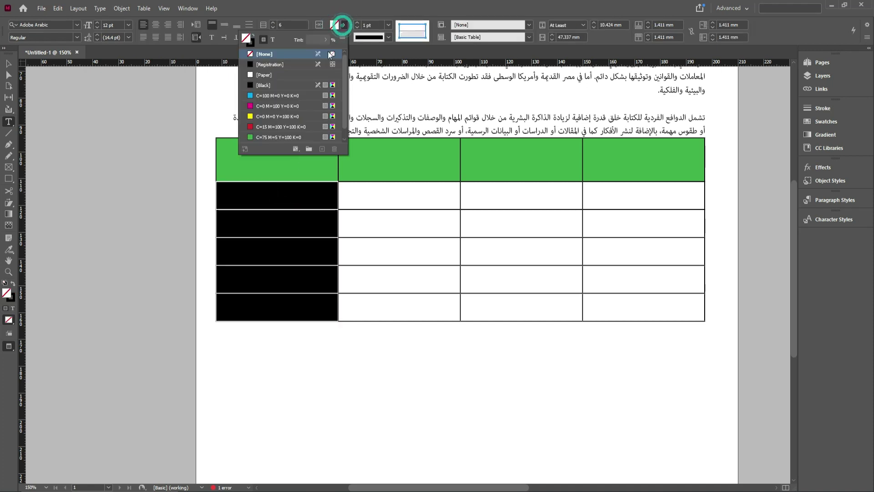
click(258, 117)
- Fill the second column from the left, below the green row, with the magenta swatch C=0 M=100 Y=0 K=0
click(394, 201)
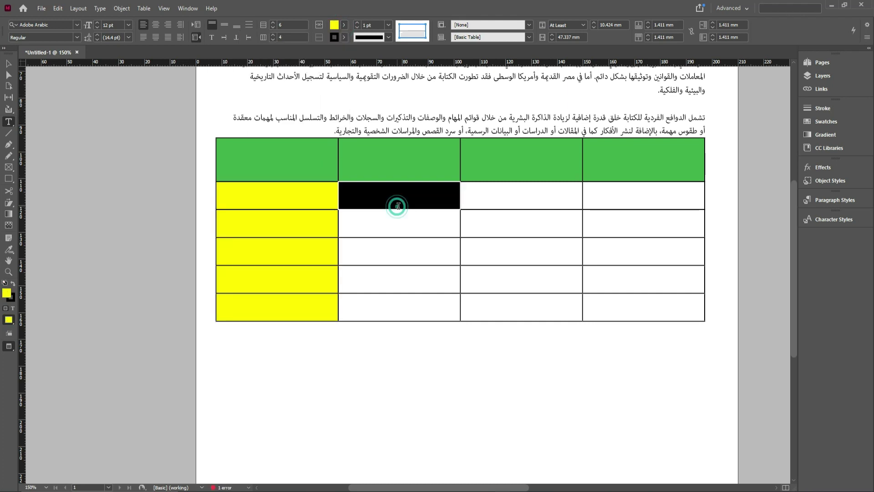
drag(421, 232, 400, 310)
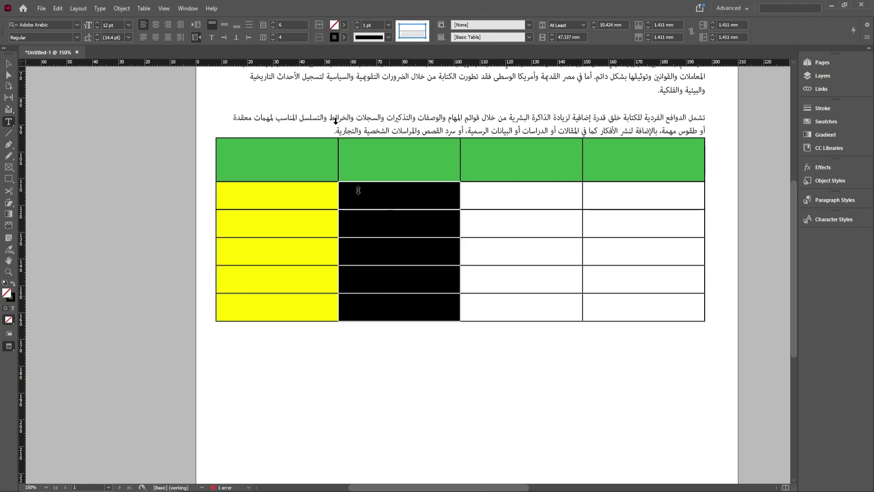
click(344, 27)
click(273, 106)
- Fill the third column from the left, below the green row, with the cyan swatch C=100 M=0 Y=0 K=0
drag(504, 191, 512, 298)
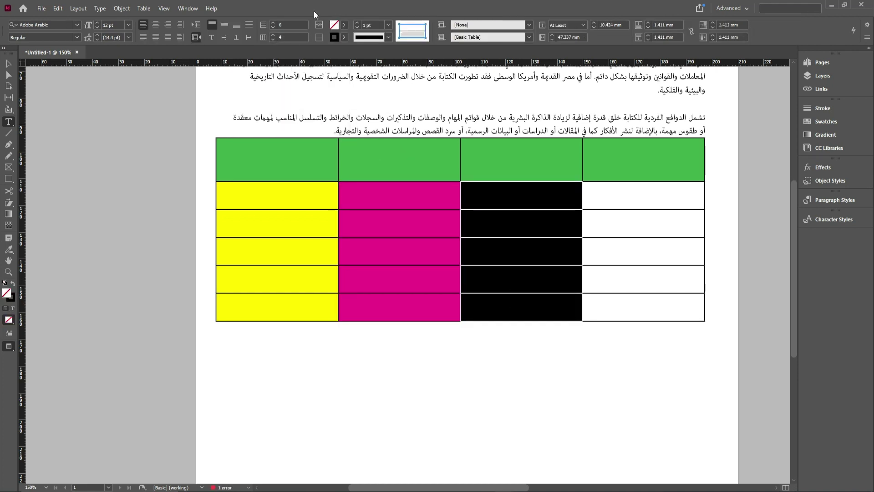
click(342, 26)
scroll(275, 127, down, 1)
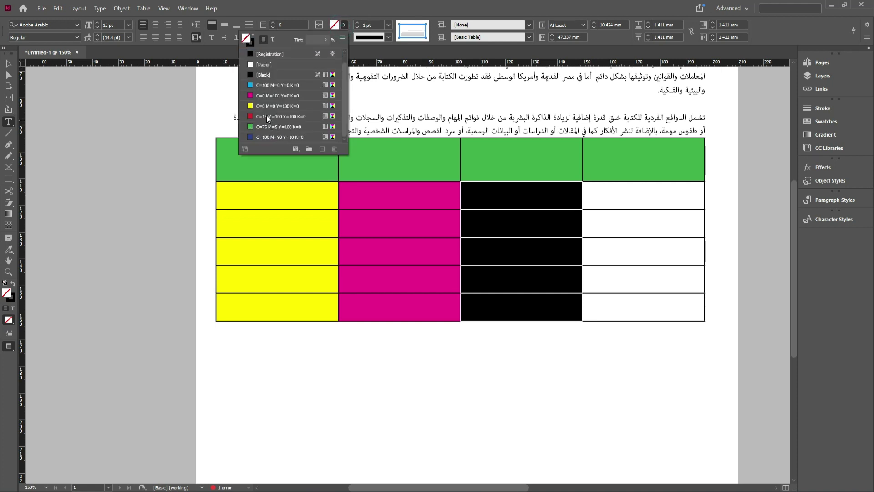
click(269, 85)
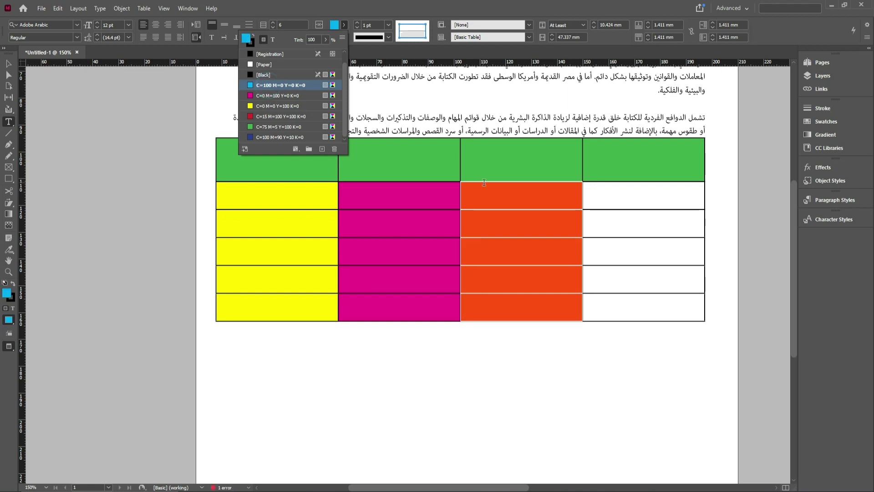
- Fill the rightmost column's cells below the first row with the green swatch C=75 M=5 Y=100 K=0
click(618, 195)
drag(619, 196, 622, 304)
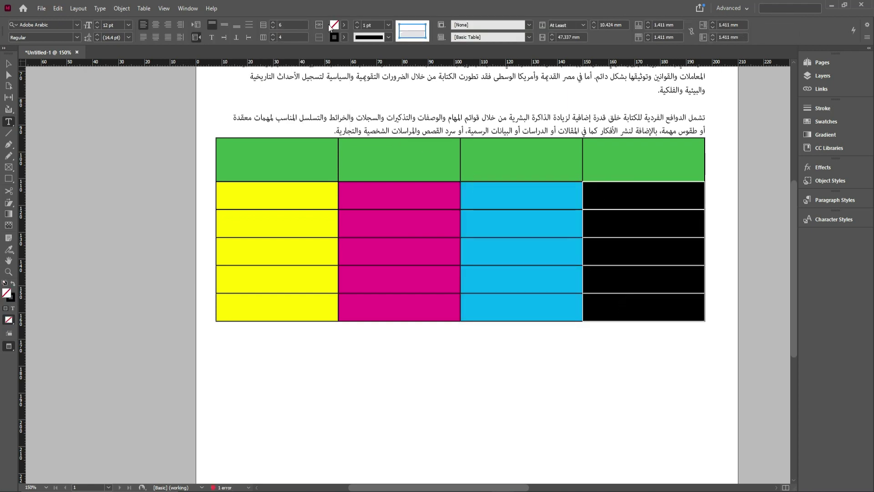
click(346, 25)
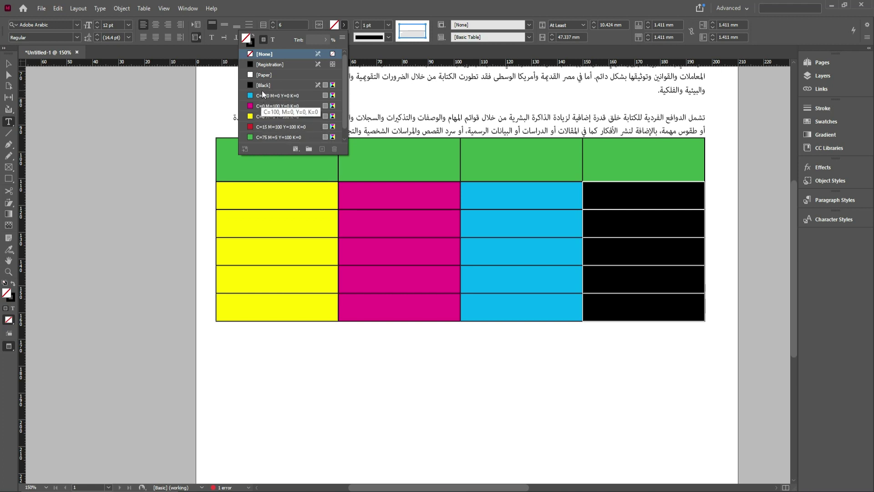
click(257, 134)
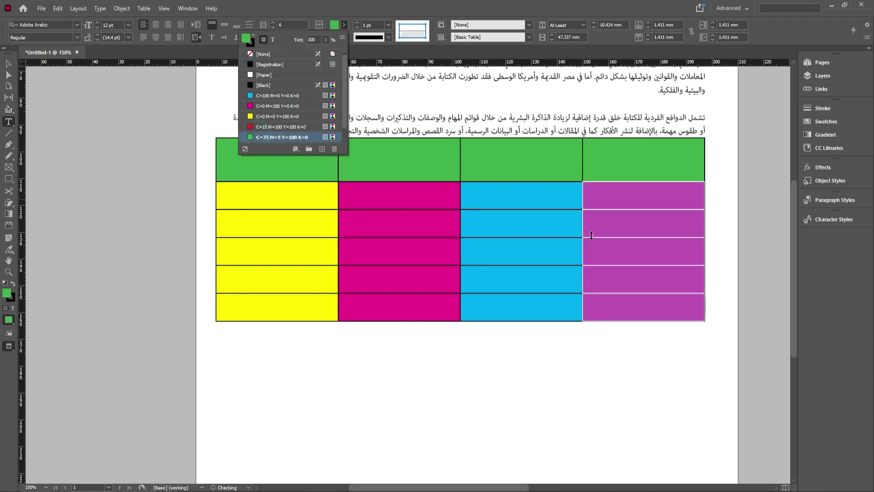
click(633, 241)
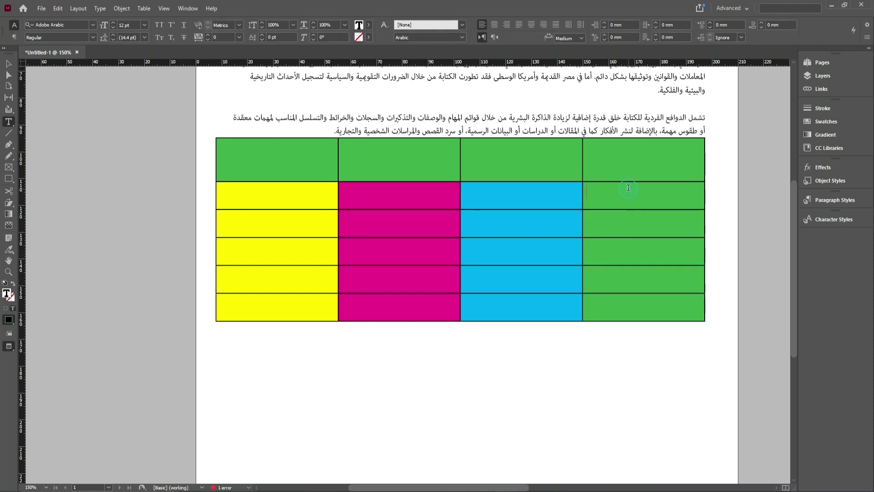
- Fill the rightmost column's cells below the first row with a custom light cyan, about 40eff6, chosen in the Color Picker
drag(632, 195, 626, 300)
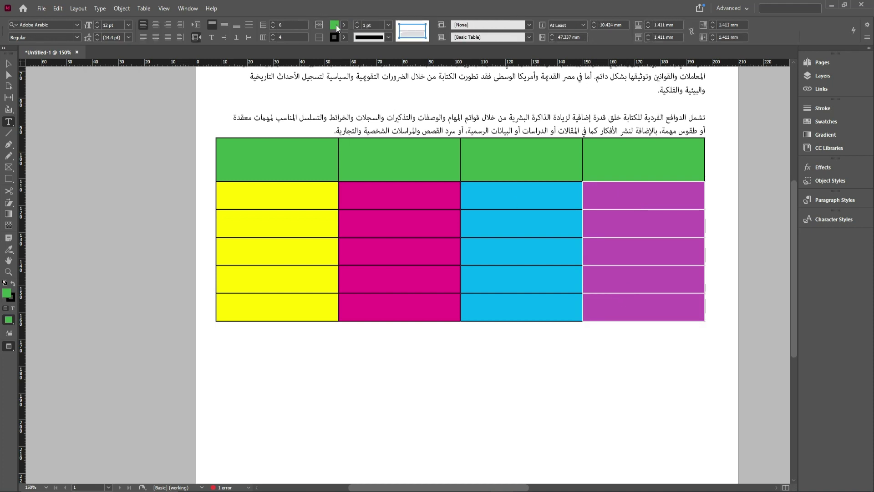
double_click(335, 25)
drag(403, 222, 425, 199)
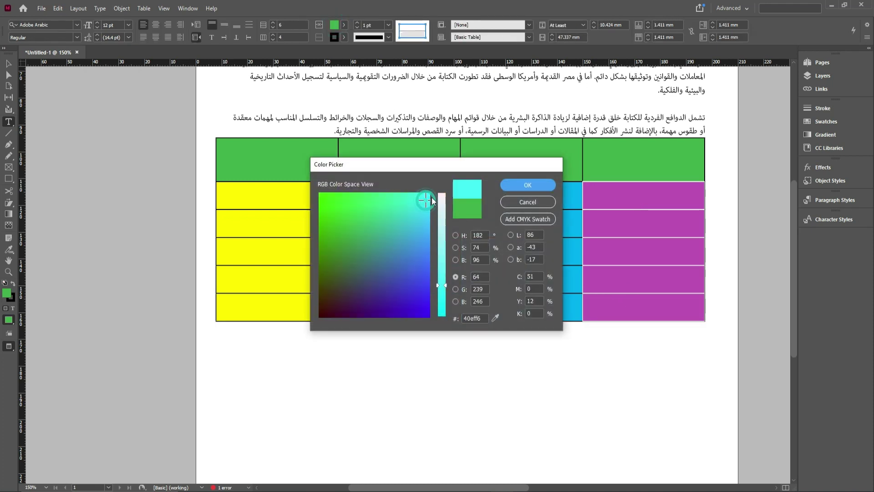
click(552, 185)
click(444, 229)
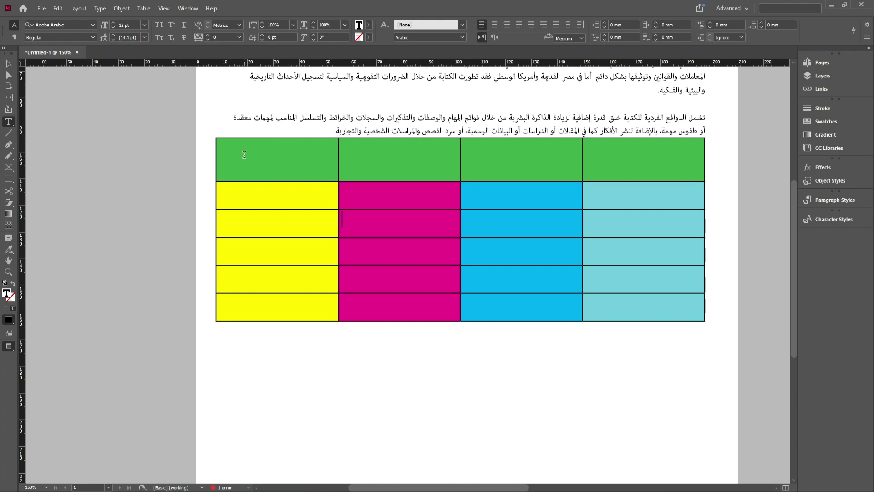
- Set the outer border of the whole table to the Dotted stroke type
click(706, 136)
click(387, 37)
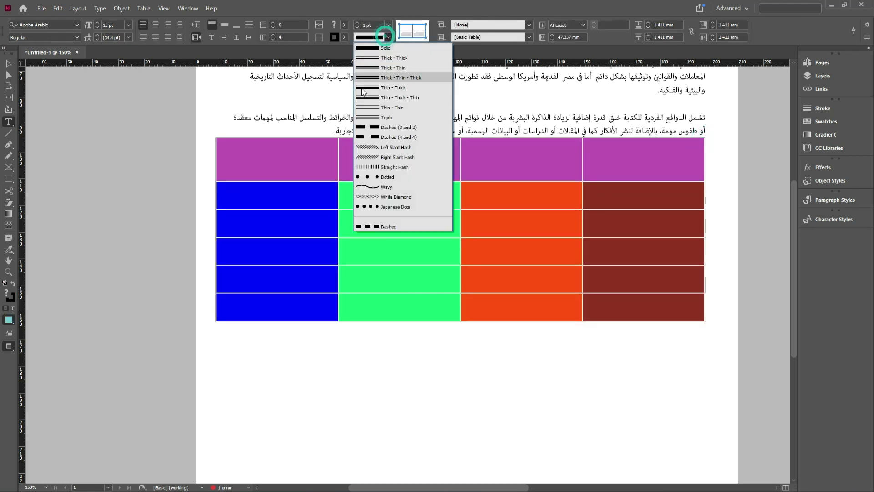
click(365, 176)
click(594, 240)
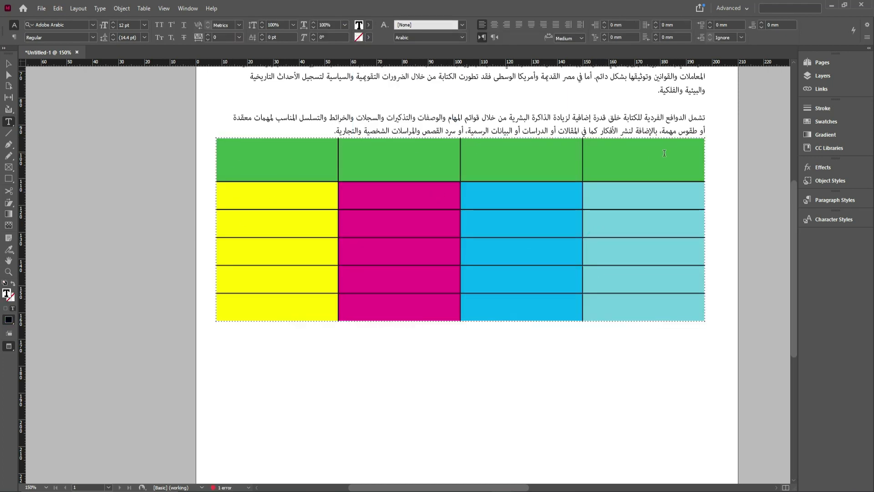
- Set the inner row and column lines of the whole table to the Dotted stroke type
click(701, 133)
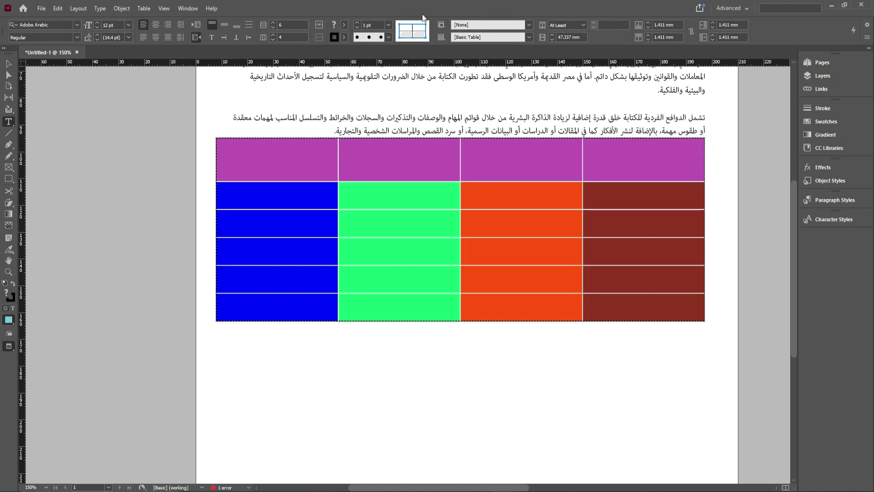
click(419, 30)
click(419, 31)
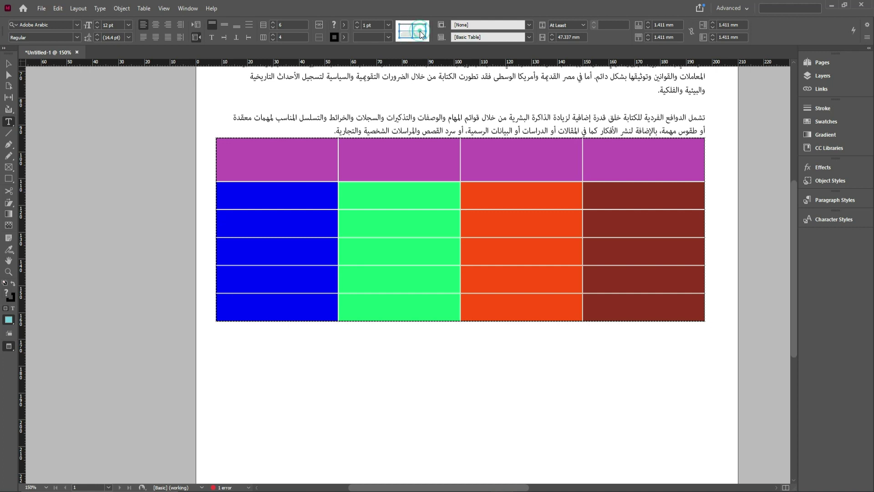
click(388, 36)
click(372, 177)
click(529, 250)
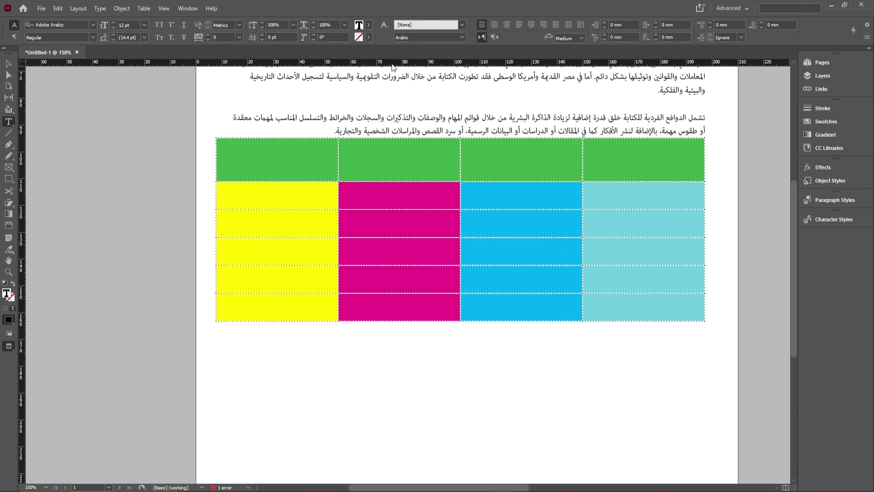
- Set only the outer border of the whole table to the Dashed stroke type, leaving the inner lines out
click(702, 138)
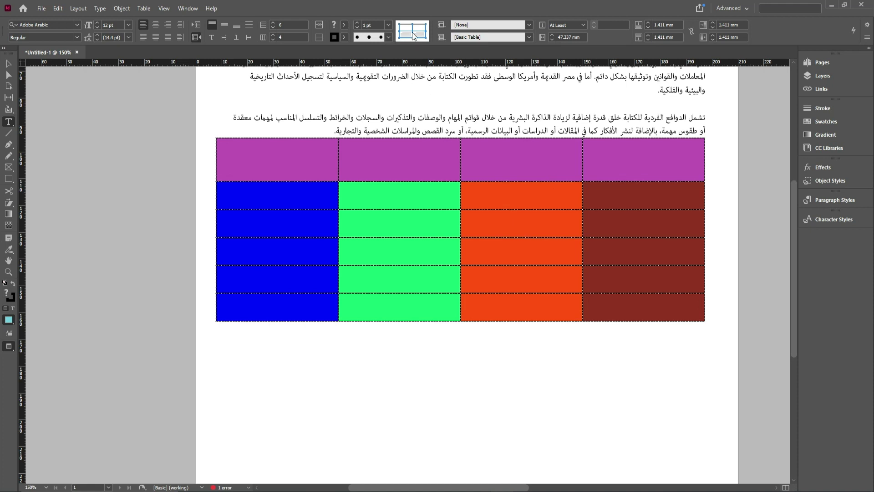
click(420, 31)
click(419, 31)
click(387, 38)
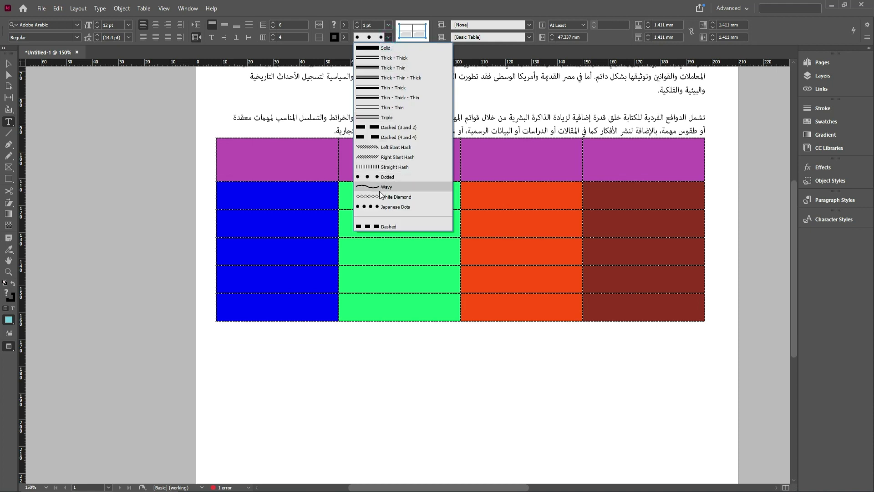
click(382, 226)
click(423, 215)
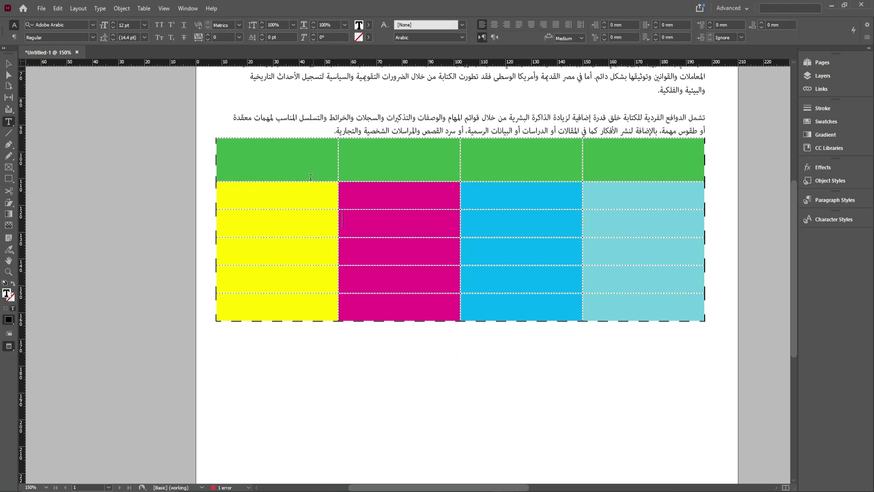
click(701, 135)
click(419, 27)
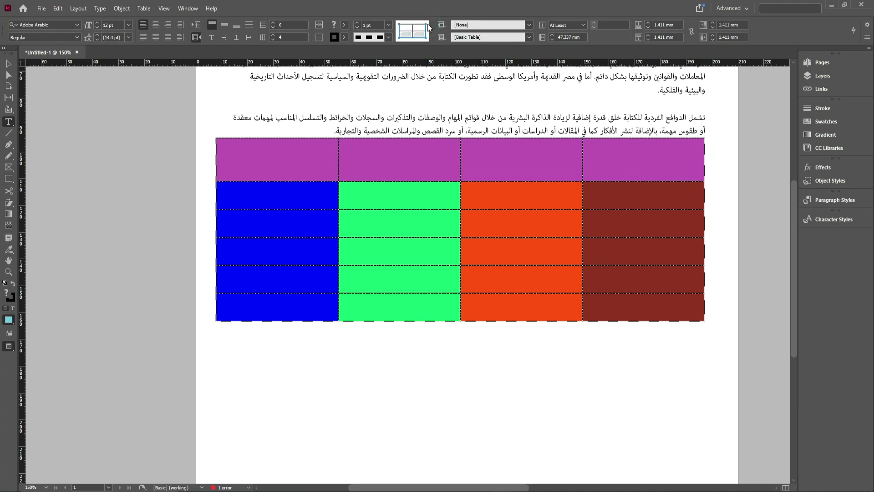
click(421, 31)
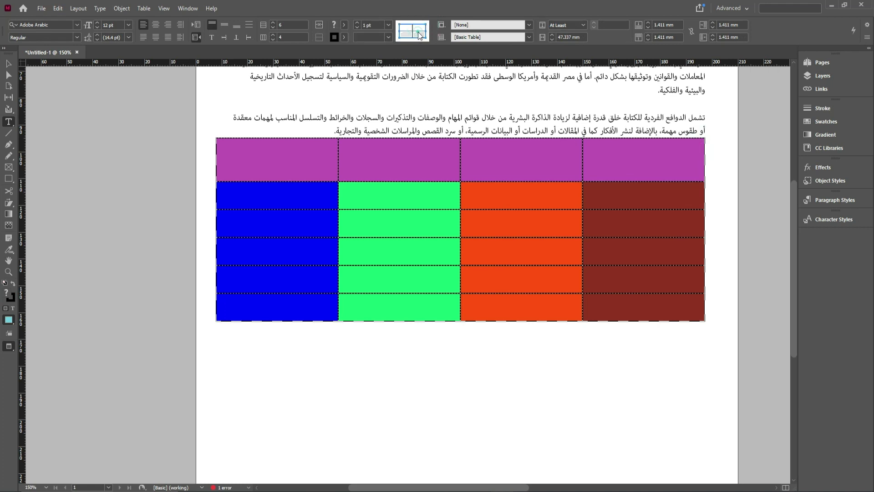
click(516, 272)
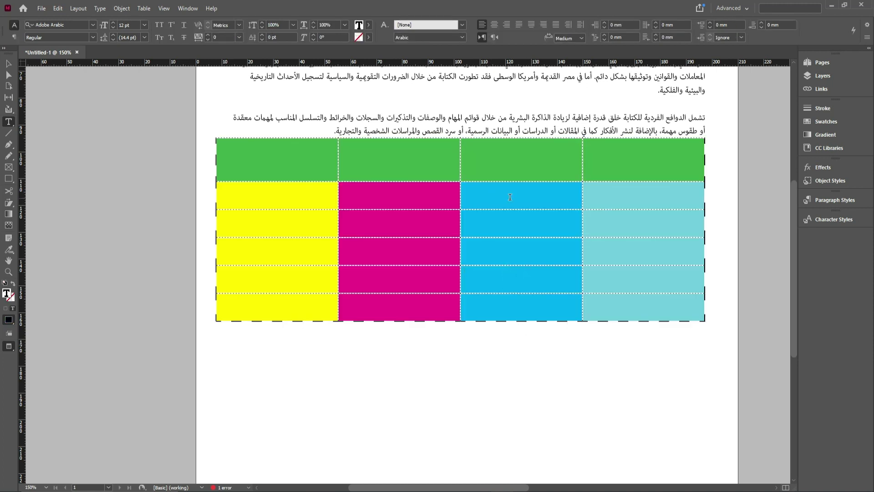
click(499, 254)
- Make the table's last row slightly taller and insert a line break at the end of the last Arabic paragraph above the table
mouse_move(486, 320)
mouse_down()
mouse_move(491, 357)
mouse_move(492, 325)
mouse_up()
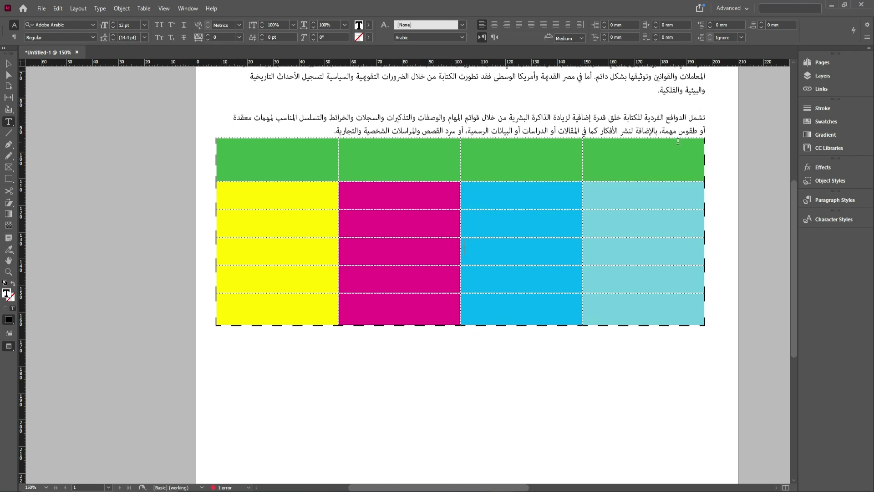
click(336, 130)
key(Return)
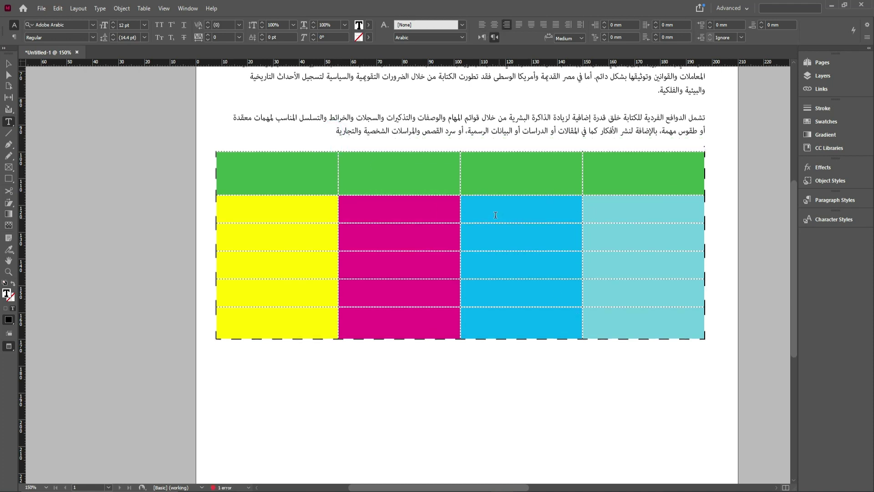
- Enter "Maroc" in the first row's leftmost cell and "france" in the cell beside it
click(263, 168)
text(moa)
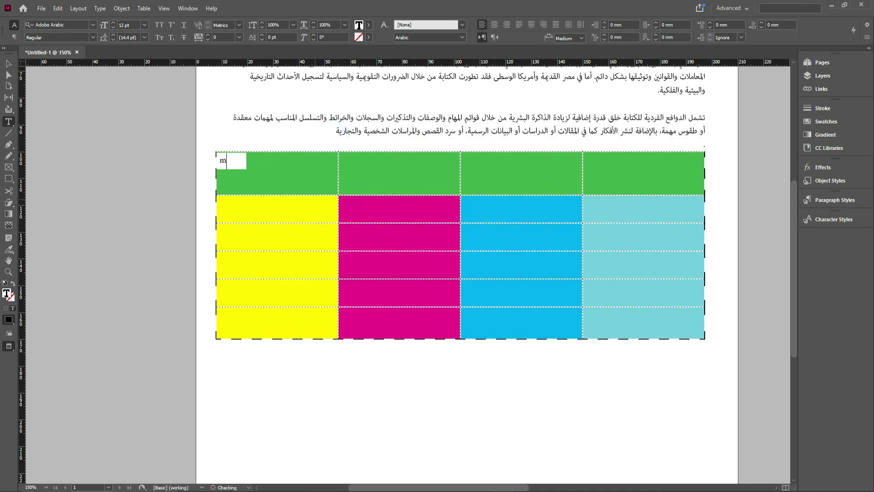
key(BackSpace)
key(BackSpace)
key(BackSpace)
text(Maroc)
click(417, 172)
text(frac)
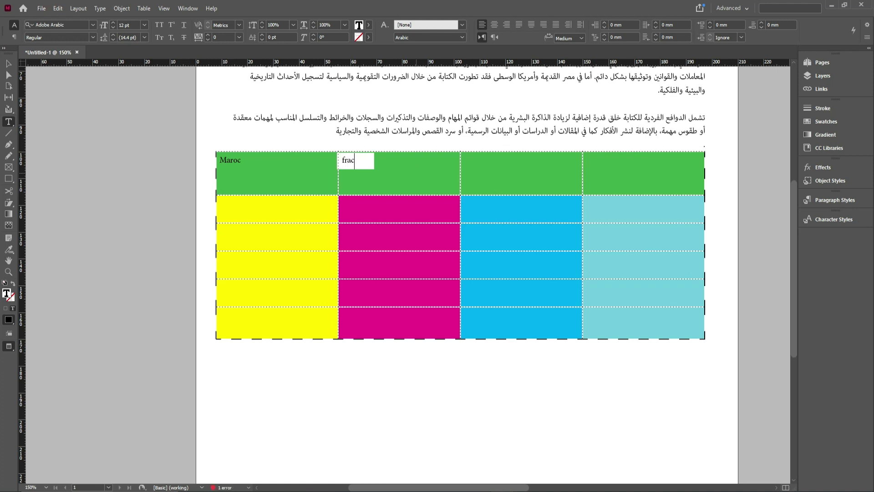
key(BackSpace)
text(nce)
- Enter "espagne" in the first row's third cell from the left and "turck" in its rightmost cell
click(522, 173)
text(es)
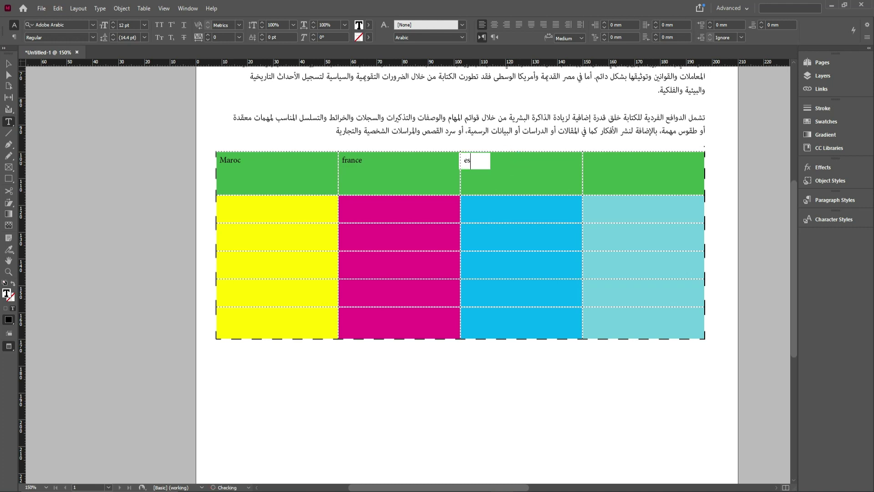
text(pagne)
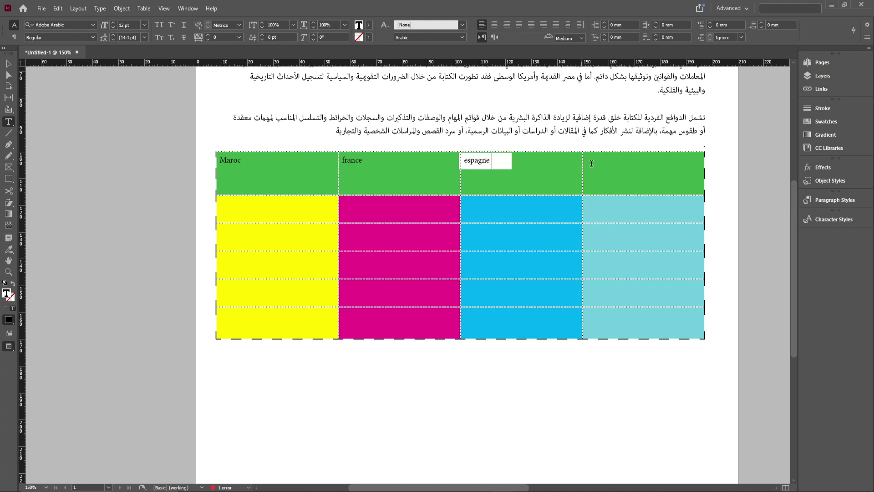
click(601, 164)
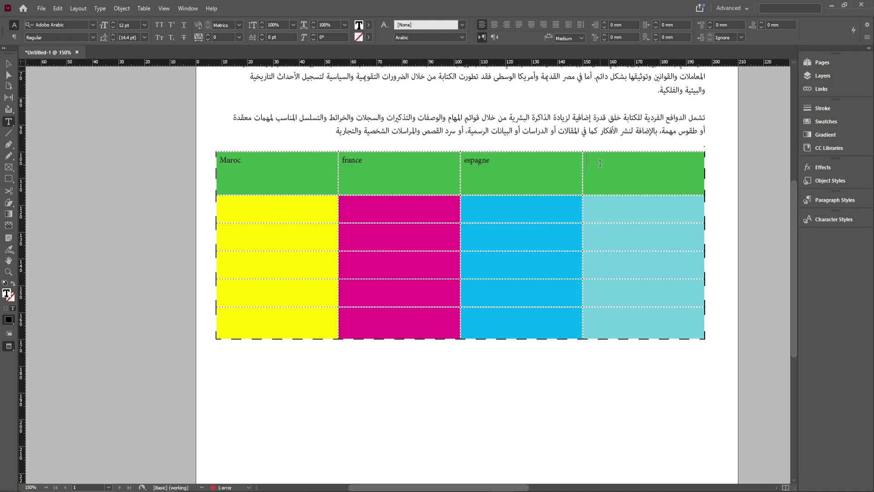
text(tu)
key(BackSpace)
text(vk)
drag(601, 157, 214, 158)
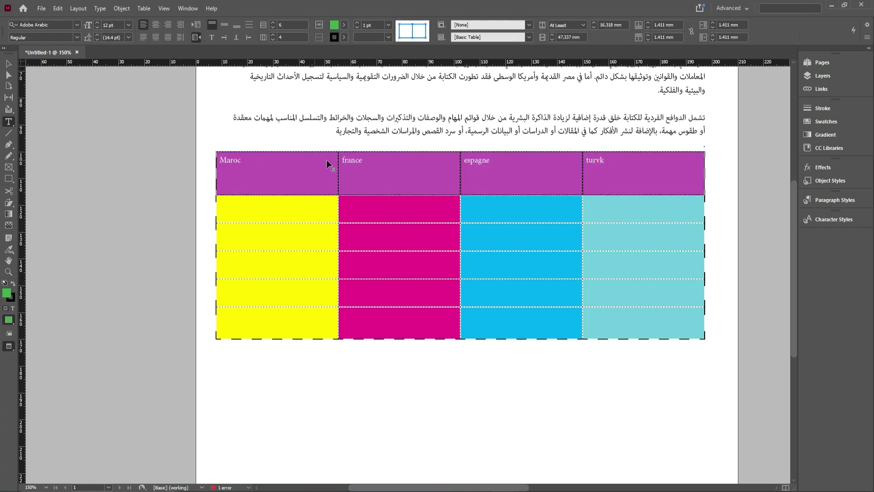
click(547, 147)
click(598, 163)
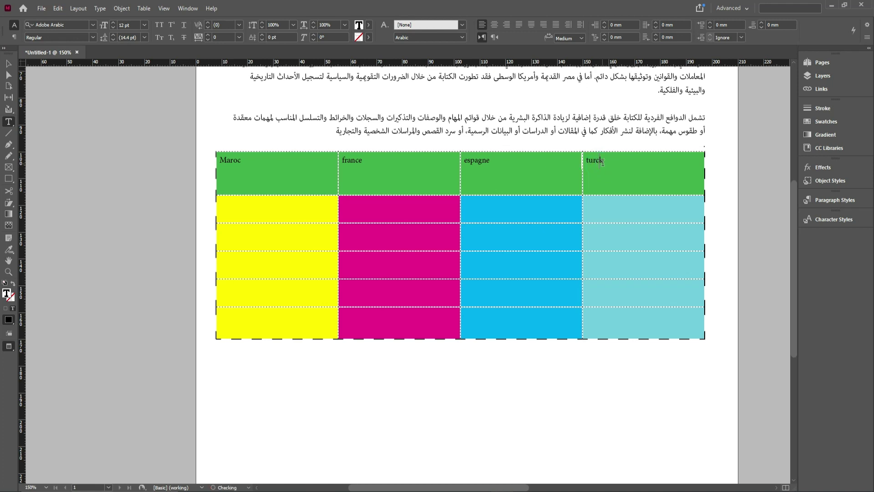
- Convert the text of the table's four header cells to uppercase
drag(602, 162, 202, 156)
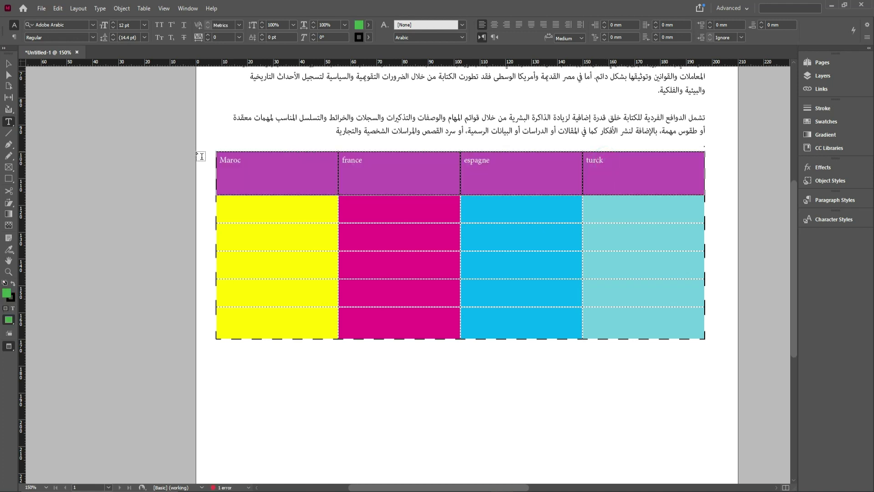
click(100, 9)
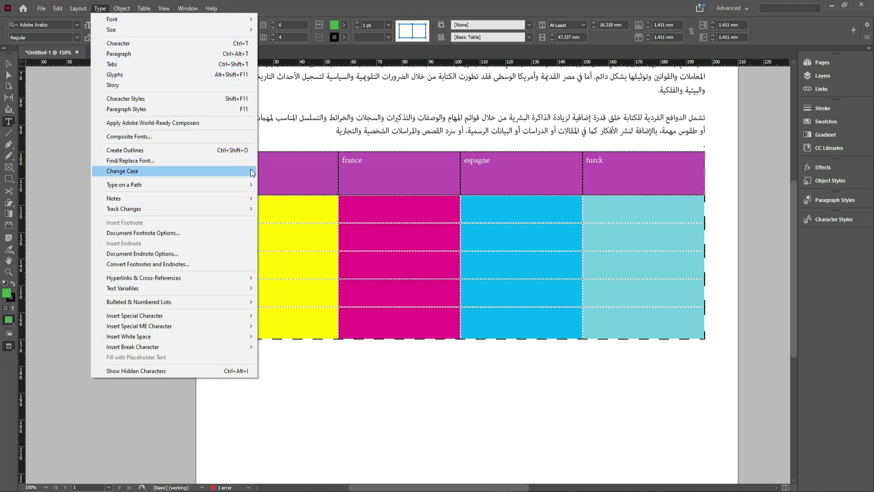
mouse_move(252, 173)
click(286, 171)
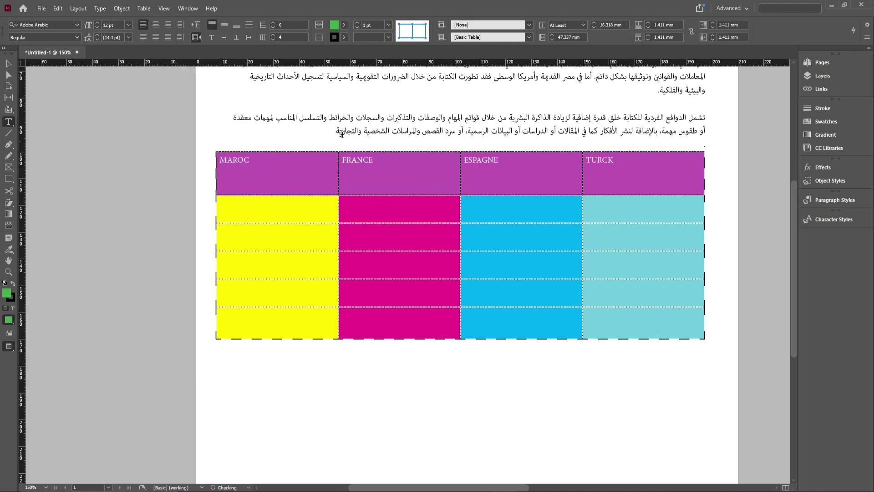
- Center the header row's text horizontally and vertically in its cells, trying bottom alignment before returning to vertical centering
scroll(342, 134, up, 2)
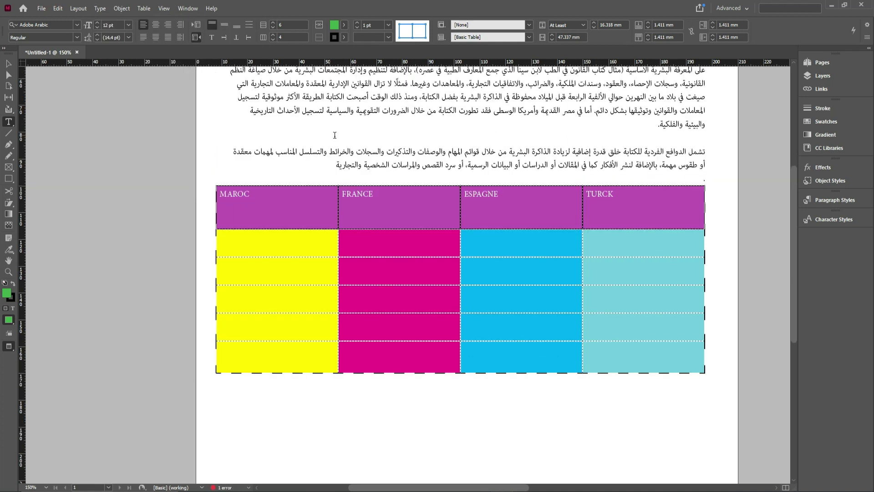
click(155, 24)
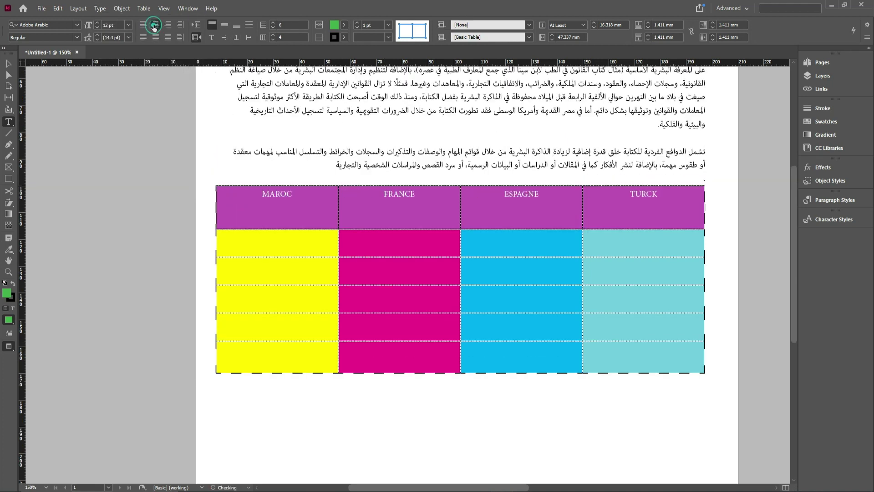
click(225, 25)
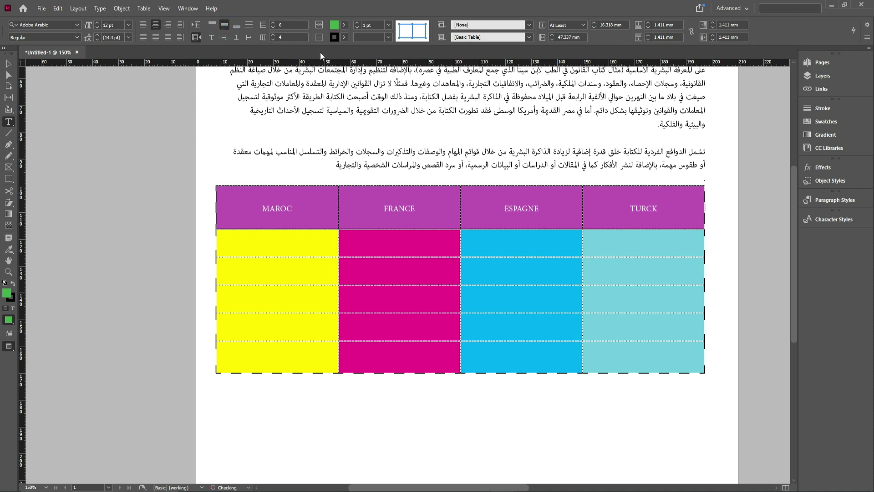
click(239, 26)
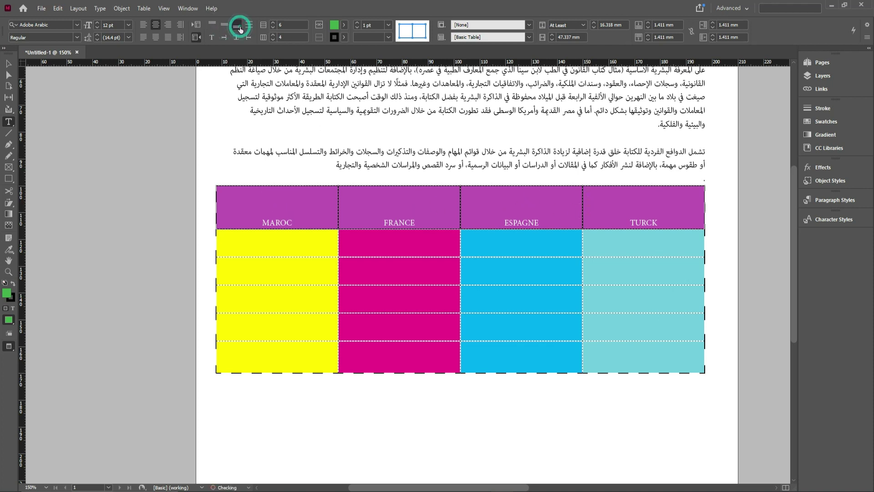
click(221, 25)
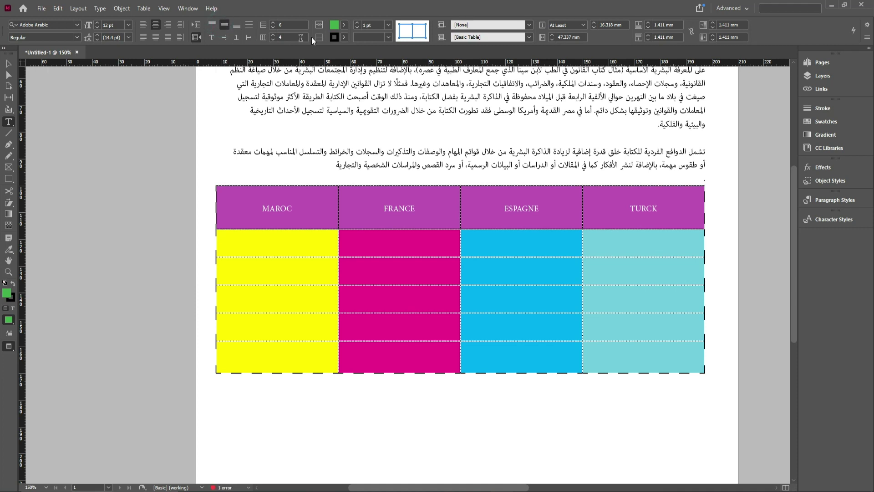
- Increase the header row's font size to 28 pt
click(97, 23)
click(97, 23)
click(97, 23)
click(97, 23)
click(97, 23)
click(97, 24)
click(98, 23)
click(98, 23)
click(97, 23)
click(97, 23)
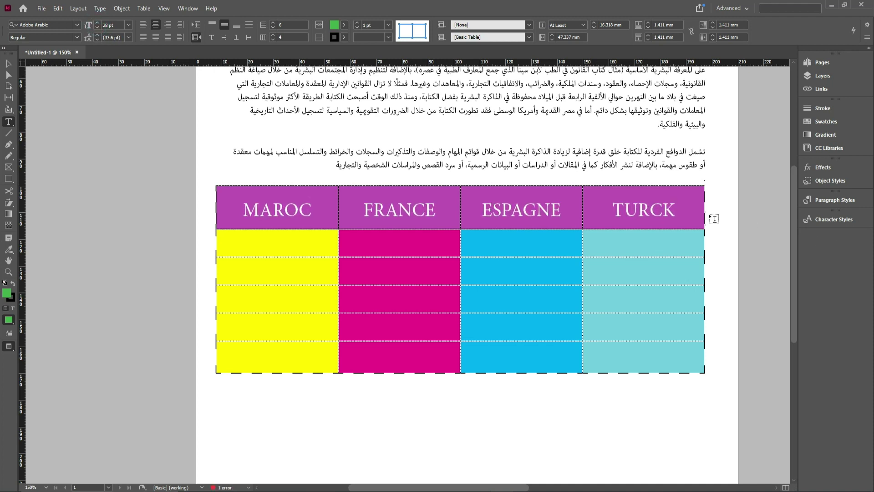
- Fill the five cells under MAROC, from top to bottom, with "hfgvngfg", "bvfhgf", "gnffgn", "ngngf" and "ngfngf"
click(262, 239)
text(hfgvngfg)
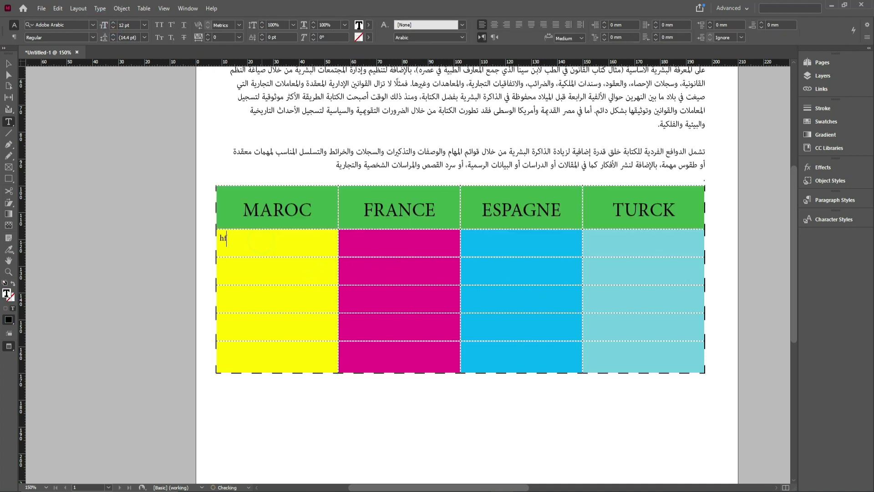
click(266, 272)
text(bvfhgf)
click(265, 288)
text(gnffgn)
click(265, 326)
text(ngngf)
click(265, 353)
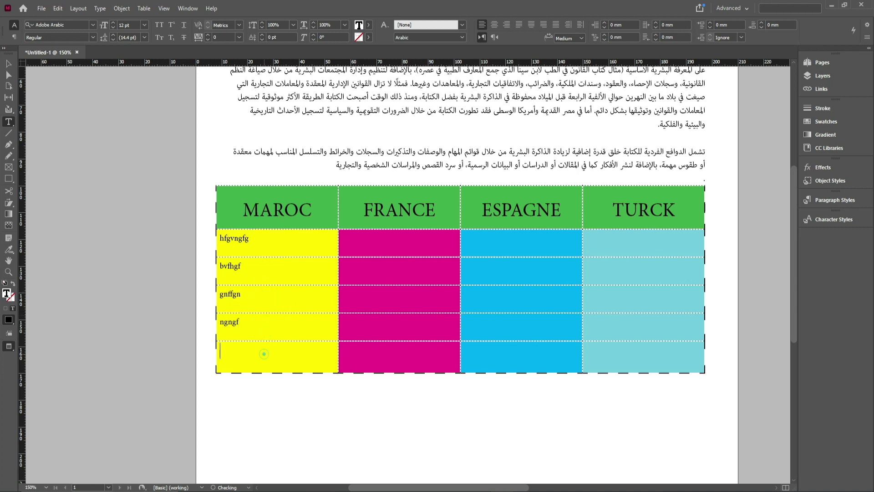
text(ngfngf)
- Center the text in the five yellow cells under MAROC horizontally and vertically
drag(246, 239, 255, 359)
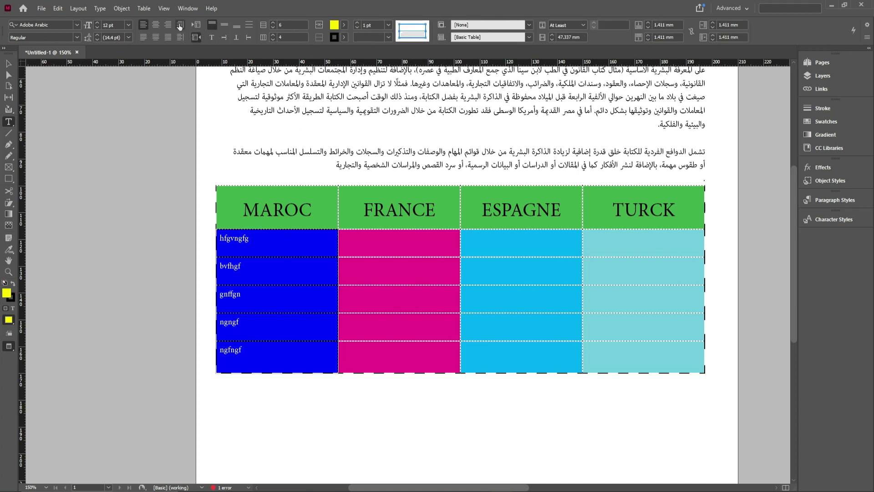
click(156, 24)
click(223, 26)
click(387, 318)
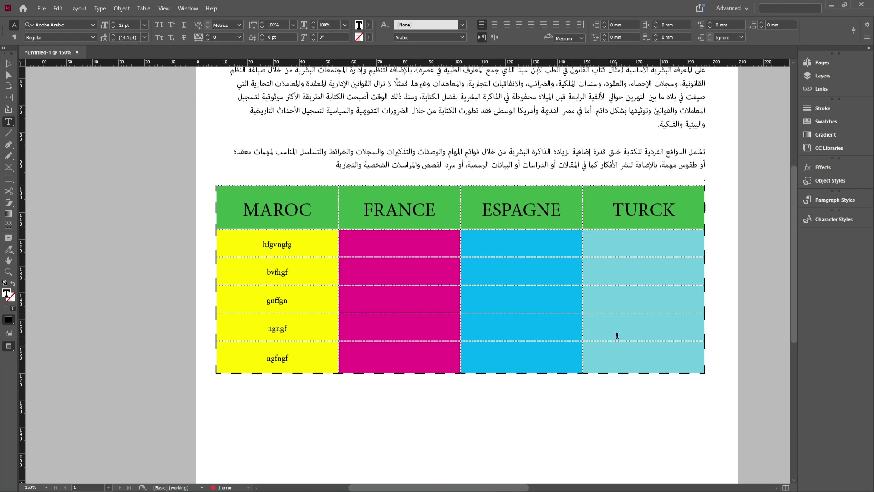
- Merge the two cells directly under ESPAGNE and TURCK, and merge all the cells below them in those two columns
drag(617, 243, 537, 242)
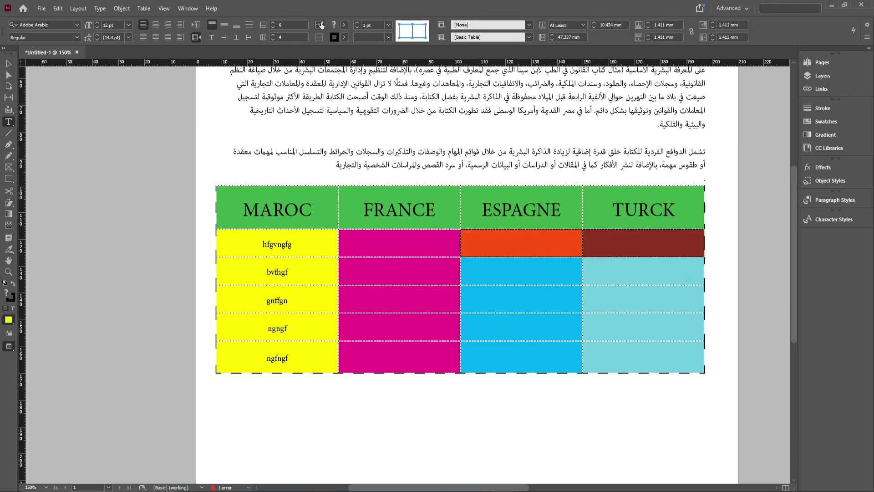
click(316, 24)
click(586, 278)
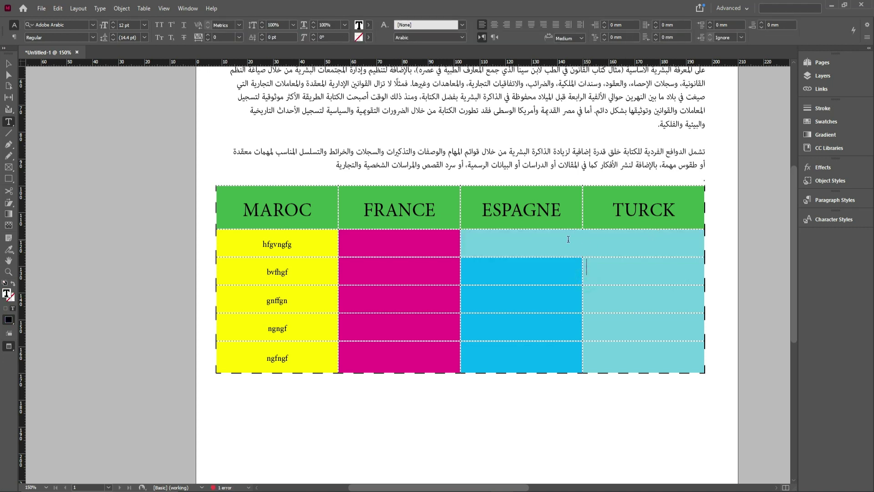
drag(597, 280, 540, 354)
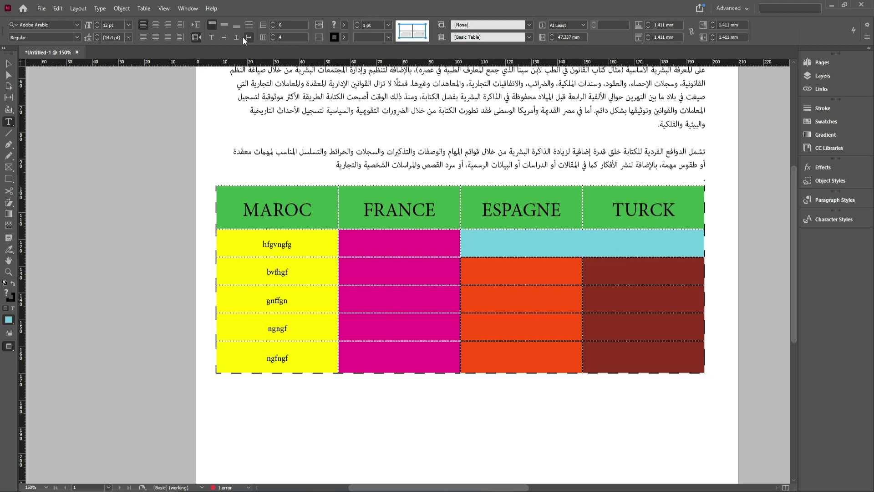
click(319, 25)
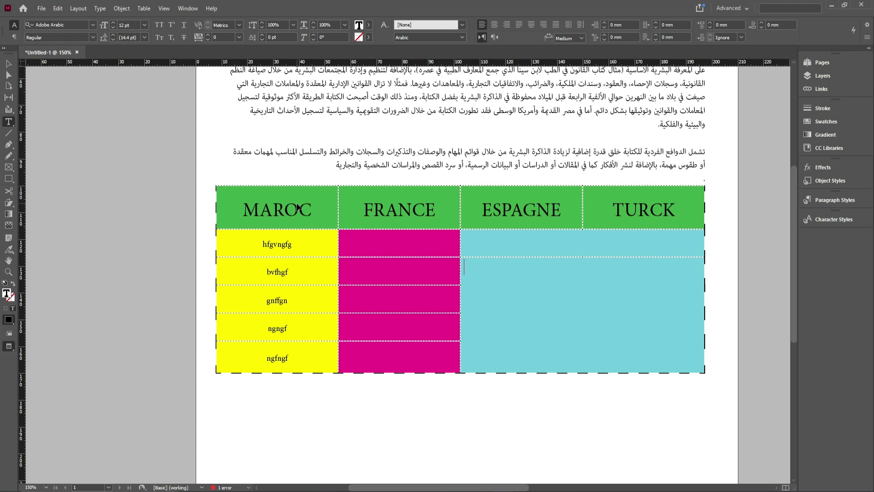
- Undo both cell merges and the vertical centering of the text under MAROC
key(ctrl+z)
key(ctrl+z)
key(ctrl+z)
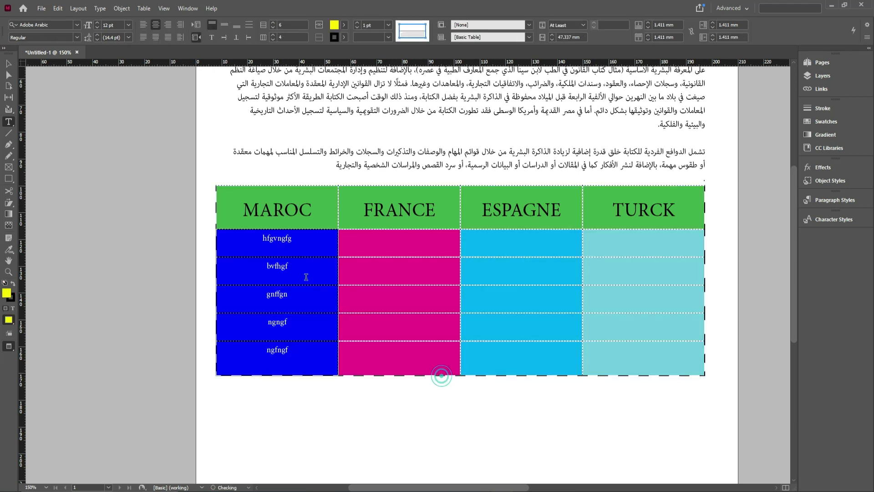
key(ctrl+shift+z)
click(300, 215)
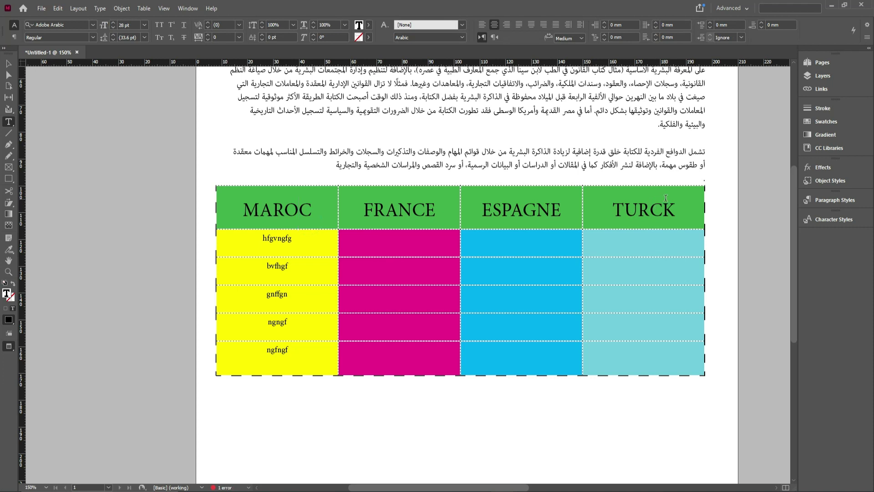
- Switch the whole table's direction to left-to-right
click(705, 184)
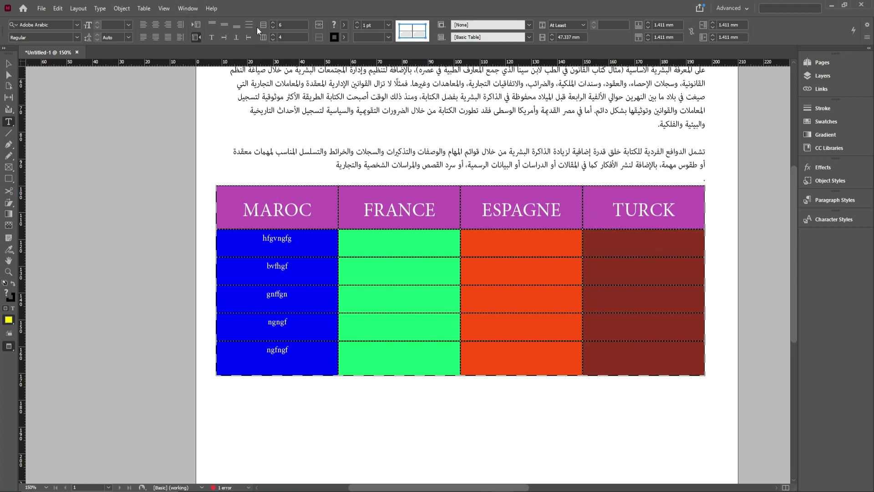
click(195, 37)
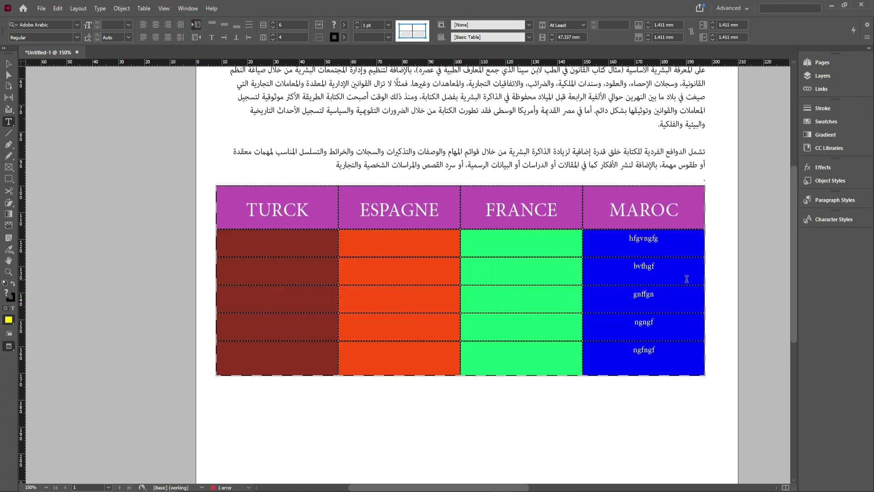
click(665, 249)
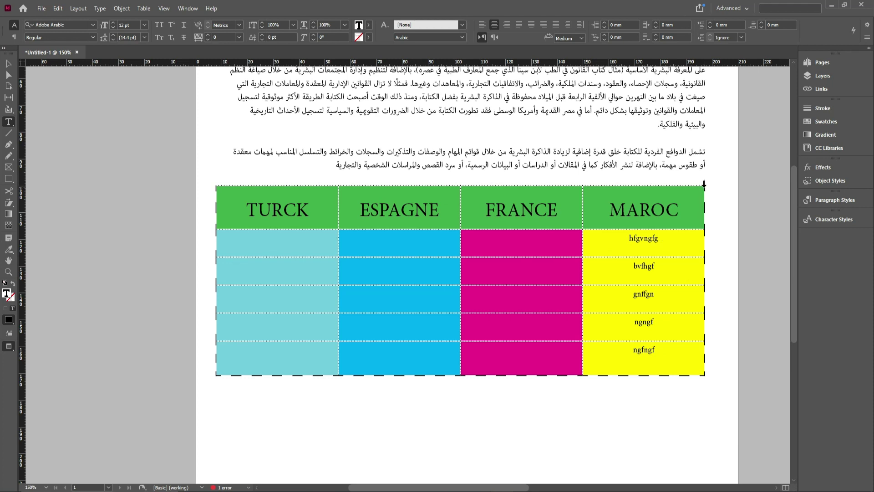
- Return the whole table's direction to right-to-left so that MAROC is the leftmost column again
scroll(596, 188, down, 1)
scroll(457, 247, down, 2)
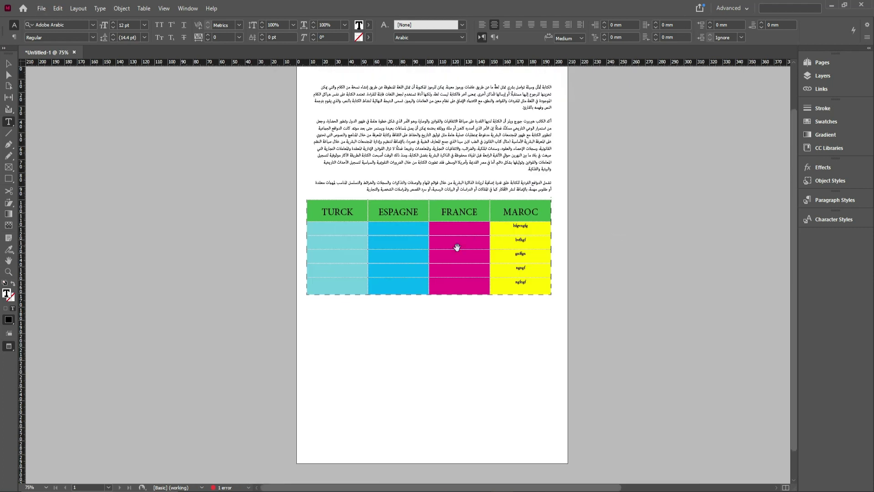
scroll(485, 243, up, 2)
scroll(485, 243, down, 3)
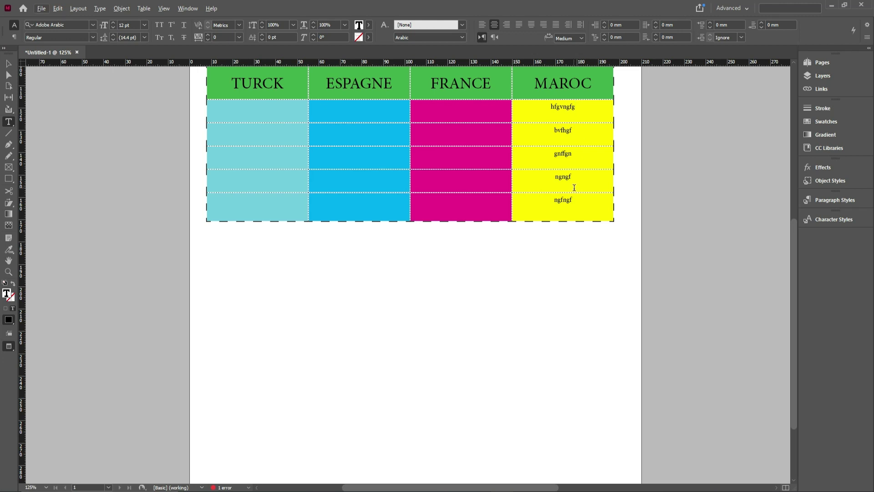
scroll(575, 187, up, 2)
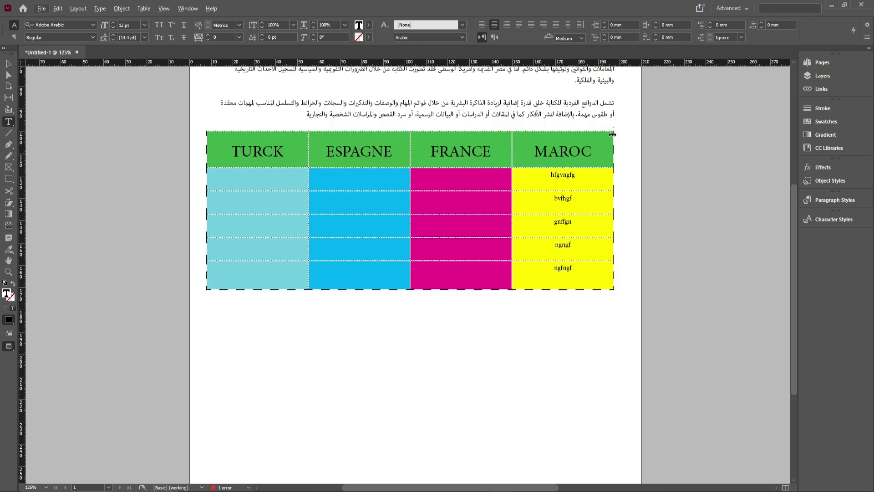
click(613, 130)
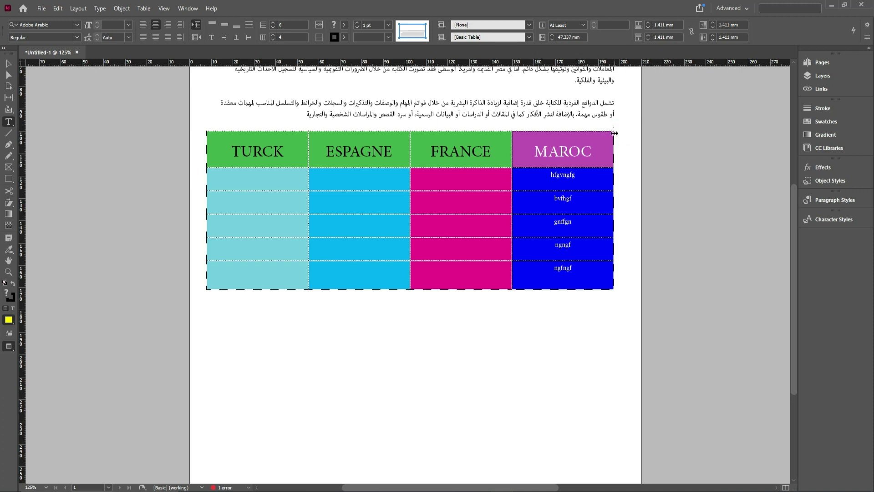
click(505, 176)
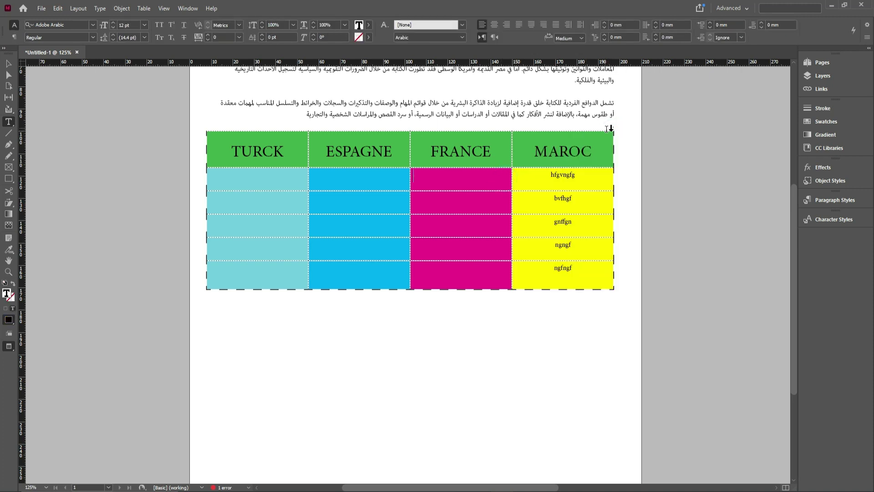
click(204, 129)
click(204, 128)
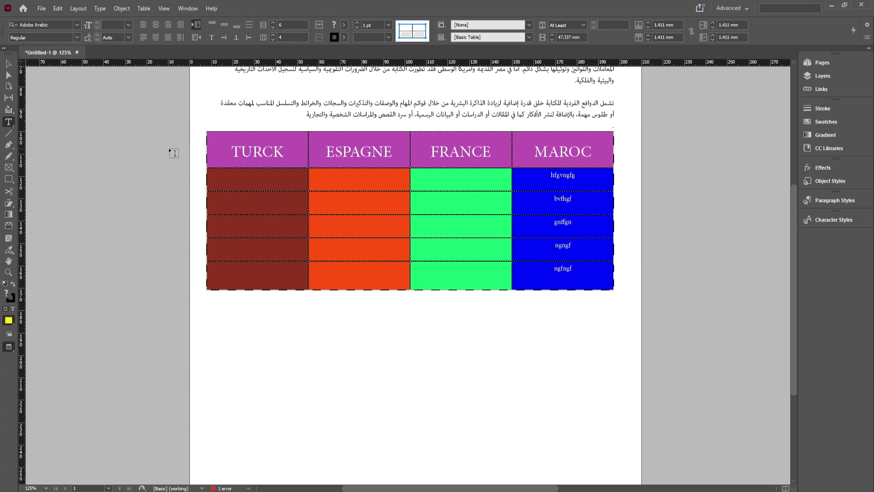
click(198, 40)
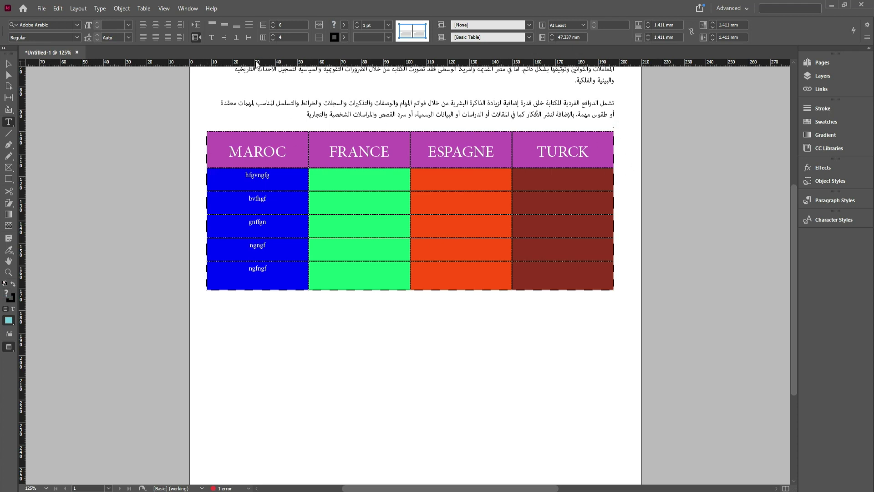
- Increase the table's number of rows to 10
click(274, 23)
click(273, 23)
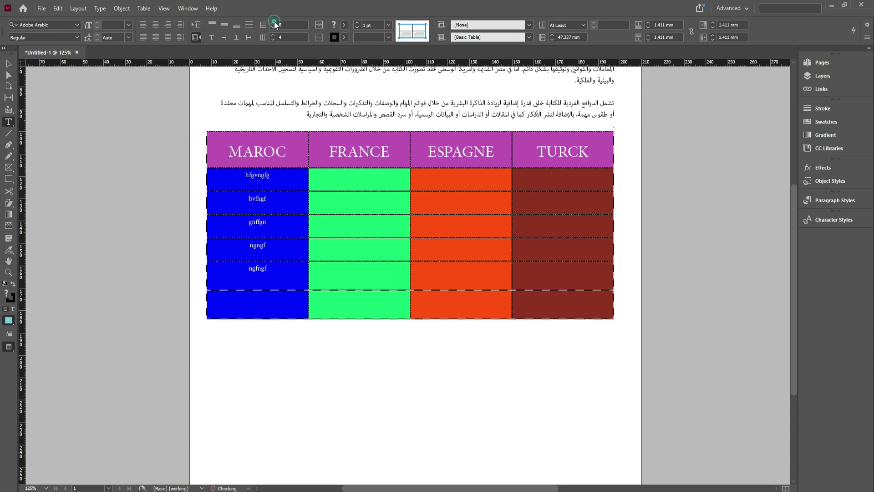
click(274, 24)
click(273, 24)
click(369, 359)
click(371, 414)
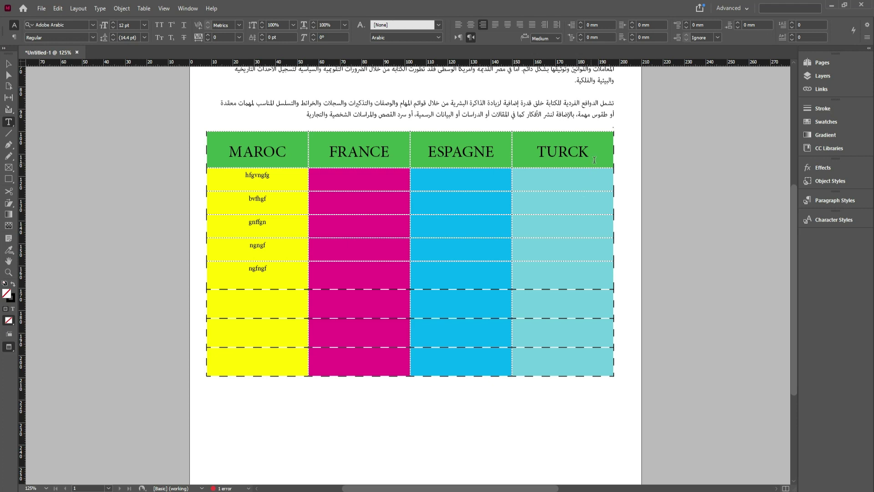
- Apply the Japanese Dots stroke type to the outer border of the whole table
click(615, 132)
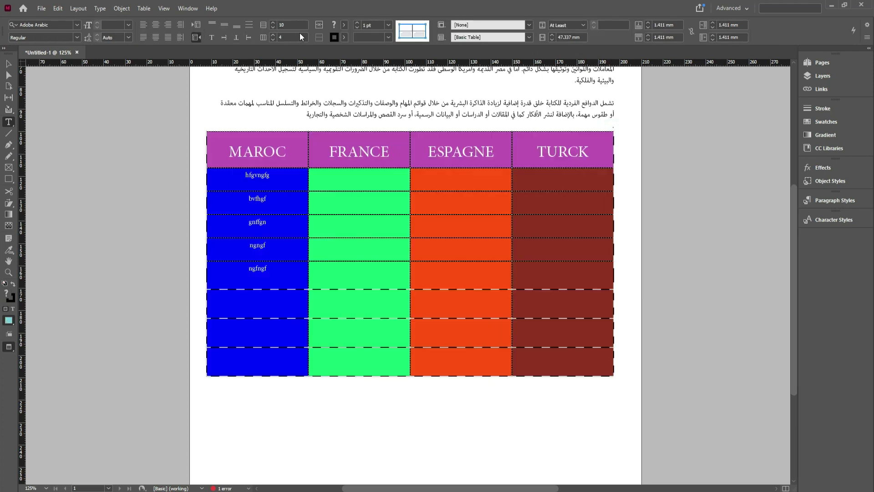
click(389, 37)
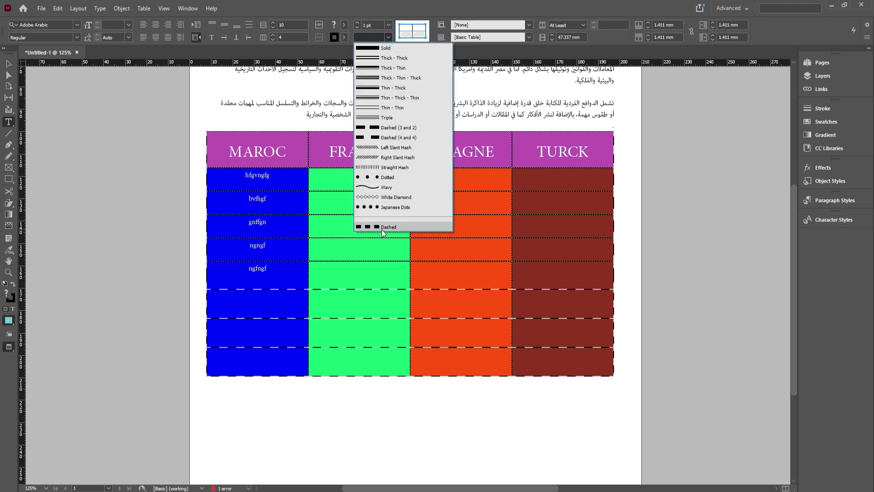
click(389, 207)
click(434, 263)
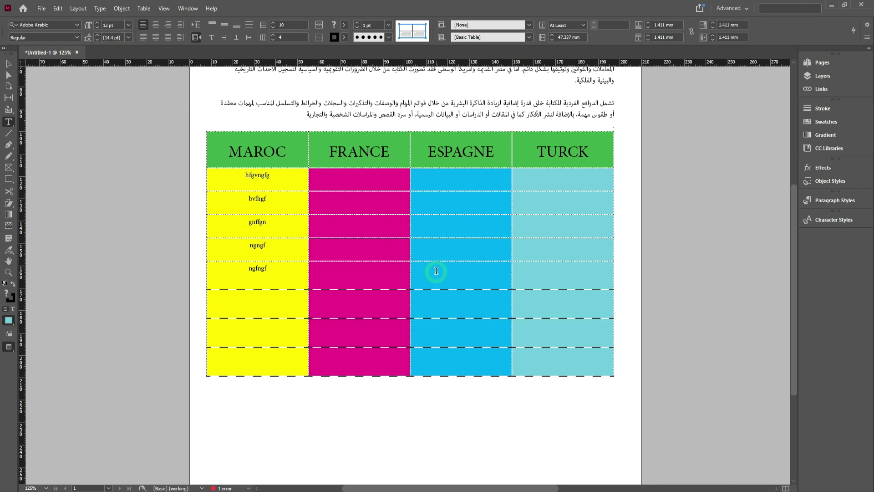
- Select the whole table and apply the Japanese Dots stroke type to all of its inner and outer borders
click(614, 131)
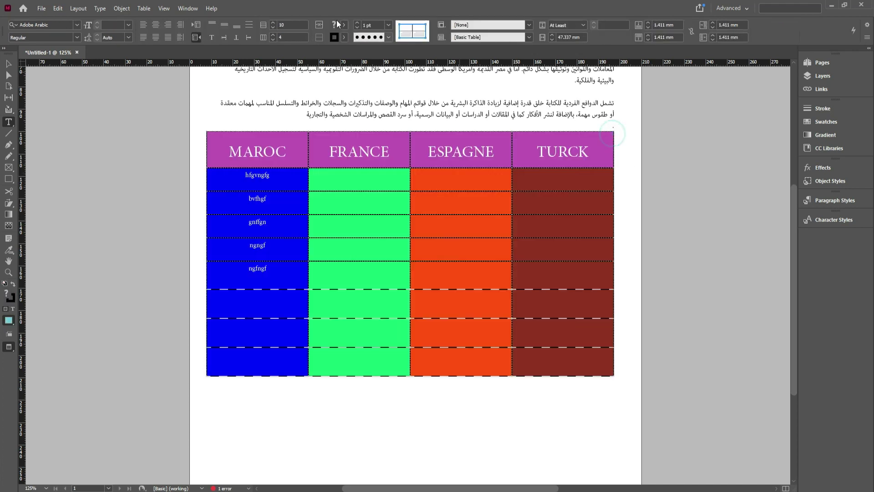
click(415, 34)
click(415, 34)
click(414, 35)
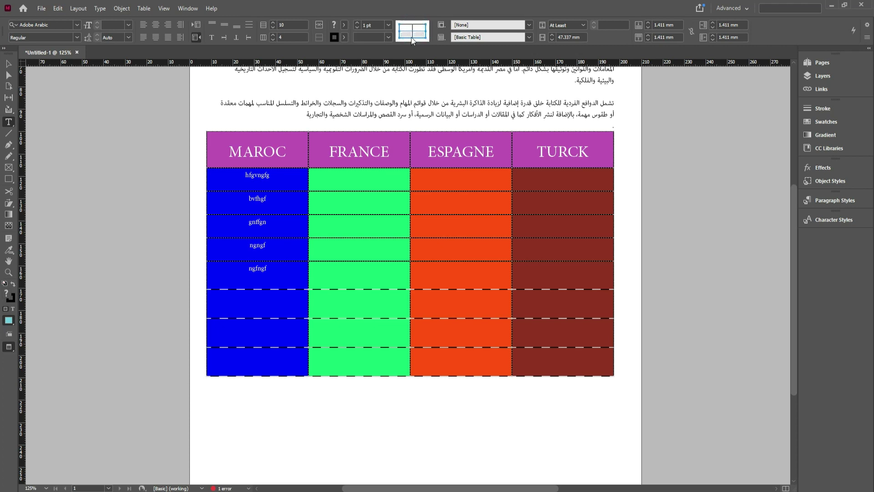
triple_click(414, 36)
click(382, 37)
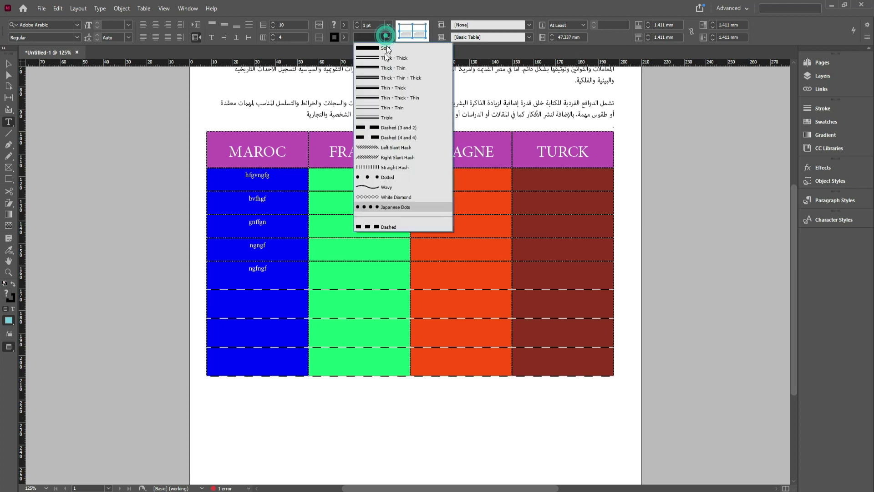
click(371, 202)
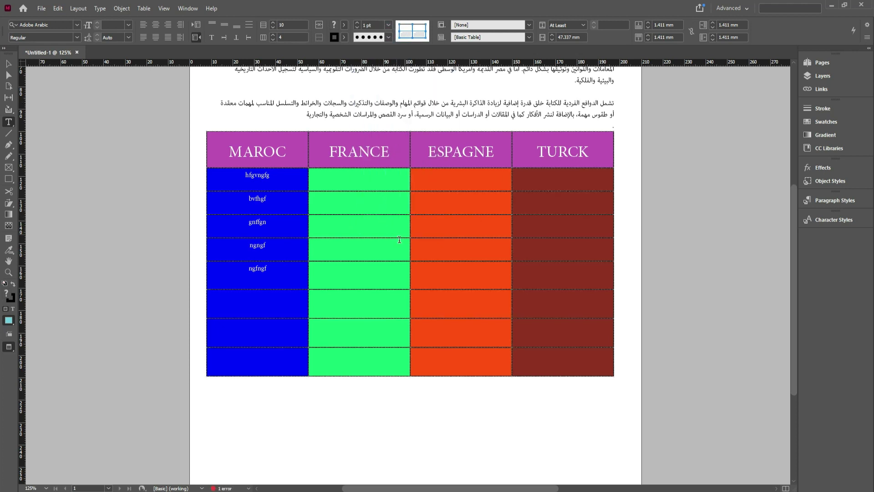
click(494, 454)
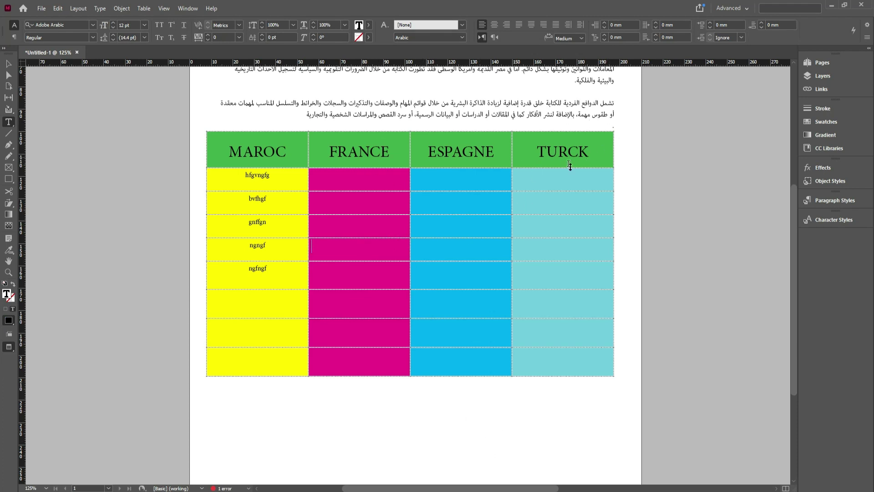
- Reselect the whole table and undo the last border stroke change
click(617, 129)
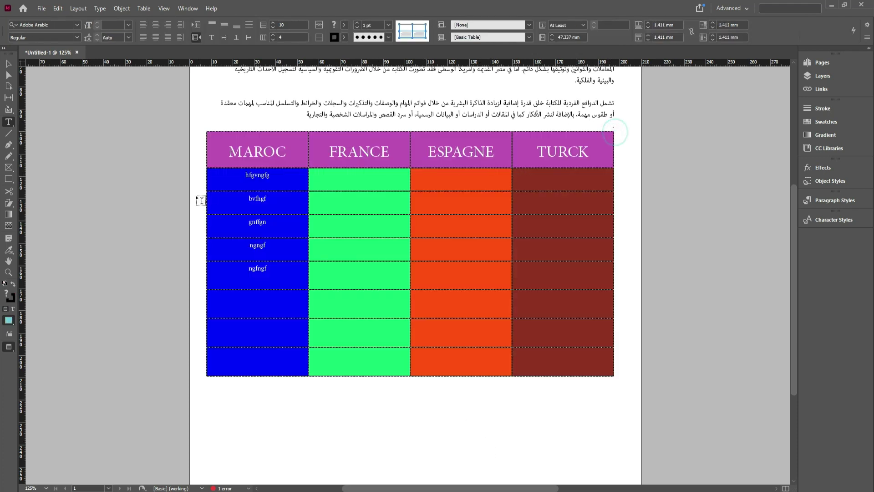
drag(206, 184, 251, 188)
key(ctrl+z)
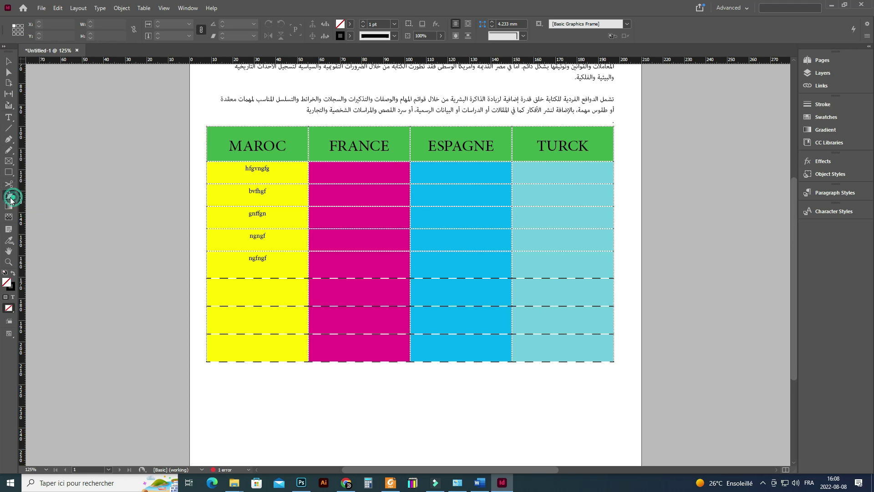
- Transform the text frame that holds the table, using the Free Transform tool
click(13, 199)
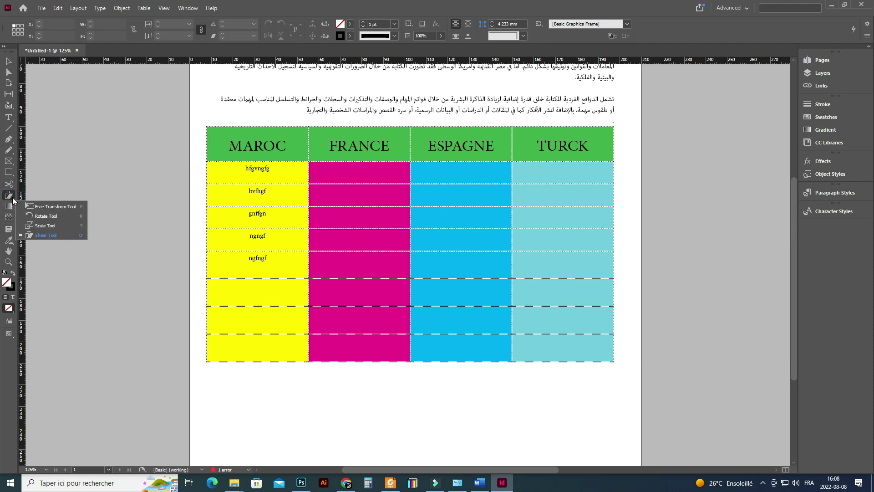
click(48, 206)
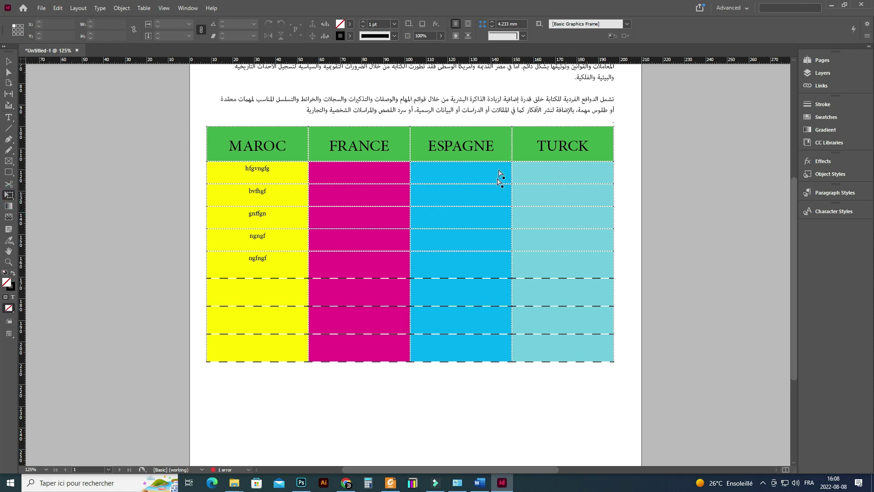
click(611, 133)
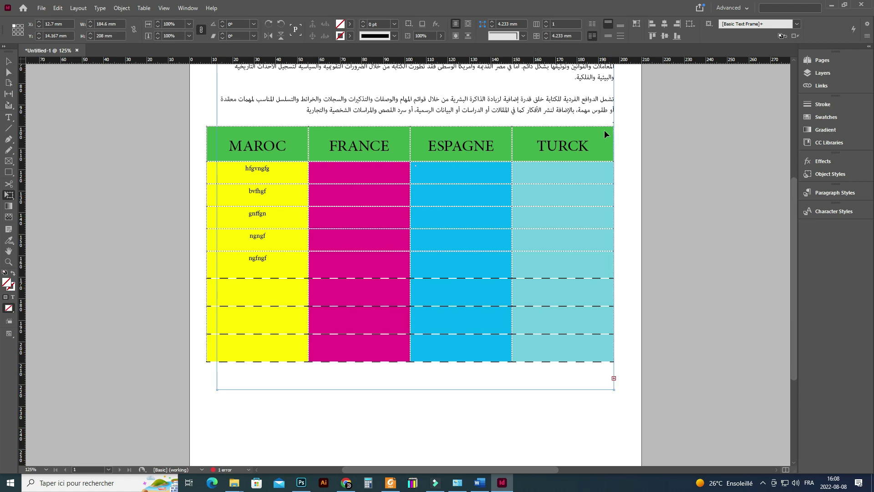
drag(591, 148, 594, 337)
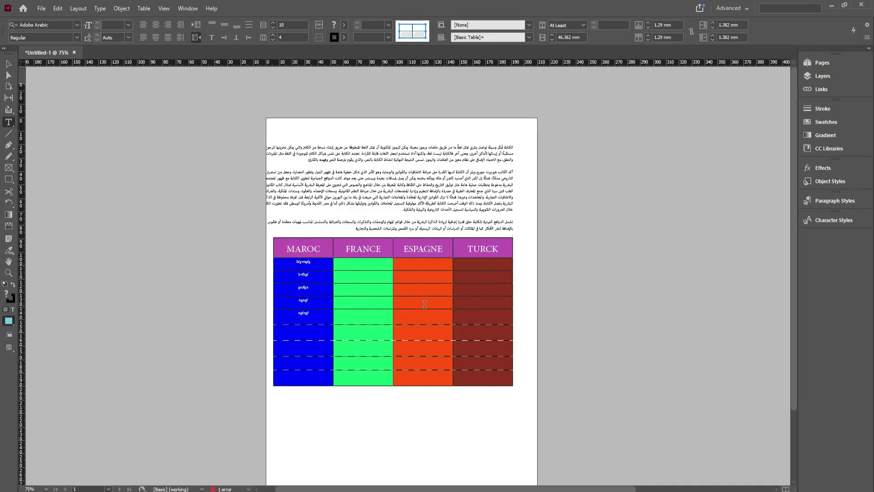
- Scale the whole table down to columns about 45.7 mm wide and shorten its text frame to about 164 mm high
key(ctrl+equal)
key(ctrl+equal)
key(ctrl+equal)
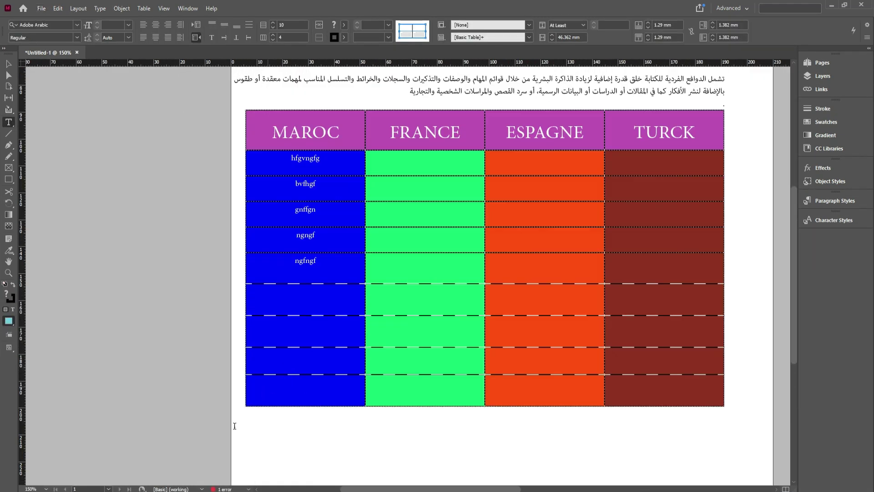
drag(246, 406, 253, 374)
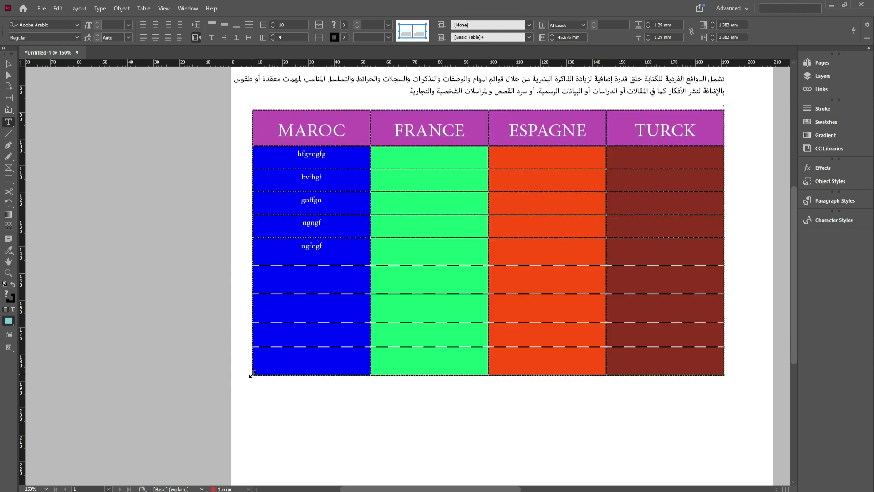
key(Escape)
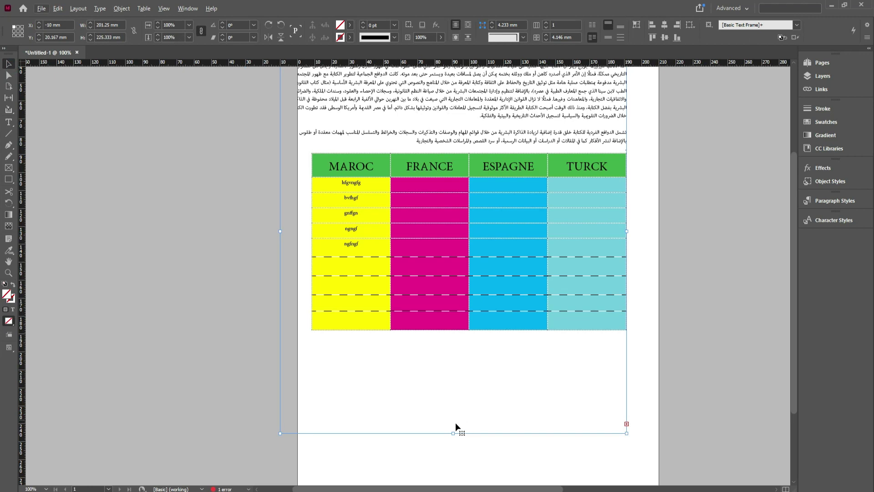
drag(453, 432, 444, 325)
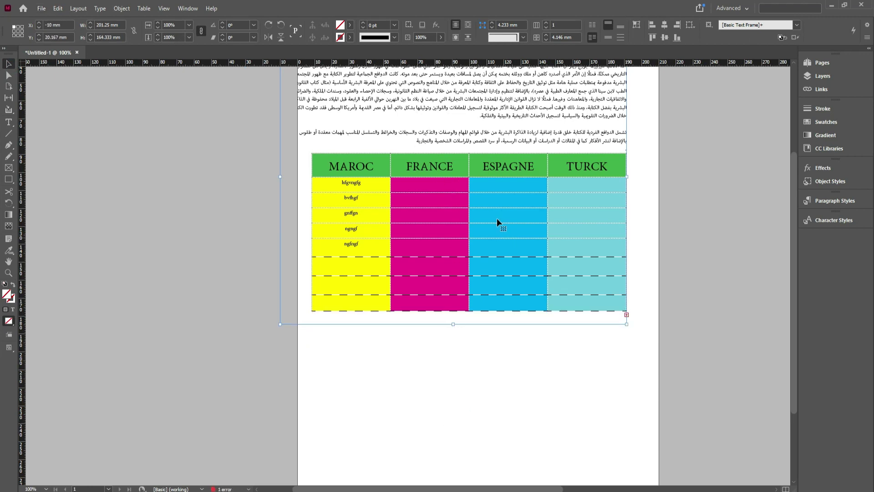
- Select the whole table and change its column count up to 7 and back down, finishing with 4 columns
double_click(620, 160)
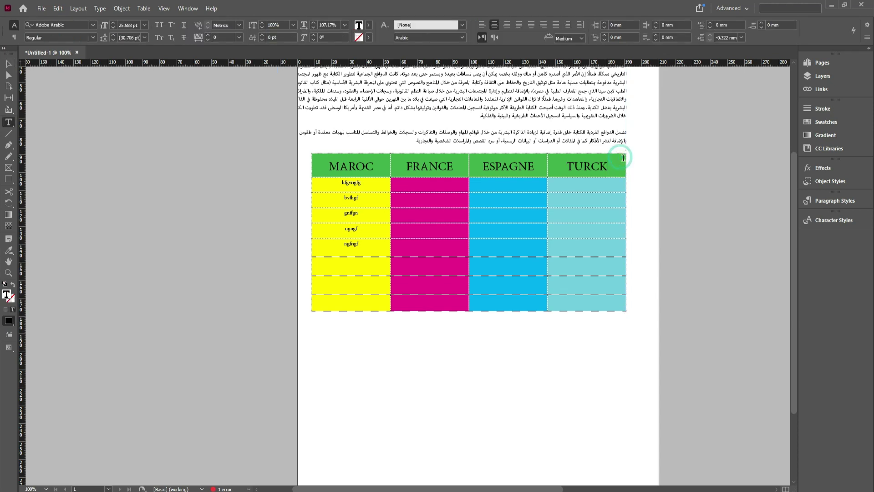
click(627, 151)
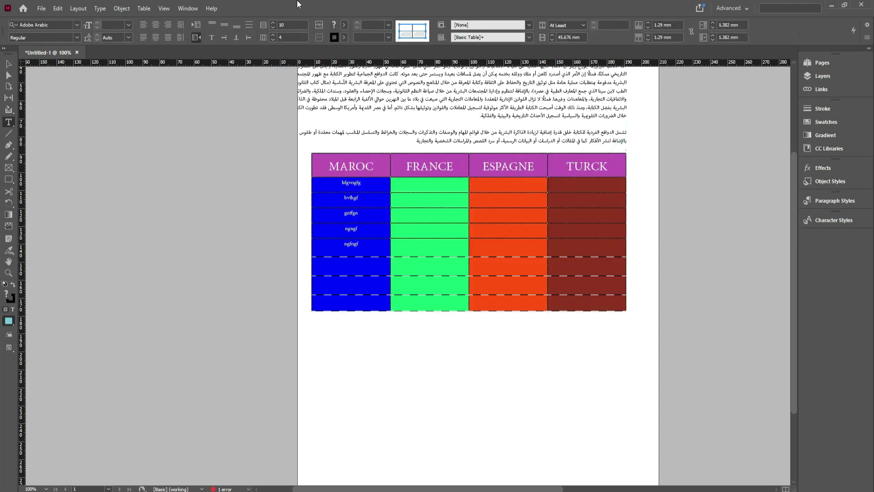
click(273, 34)
click(273, 35)
click(273, 34)
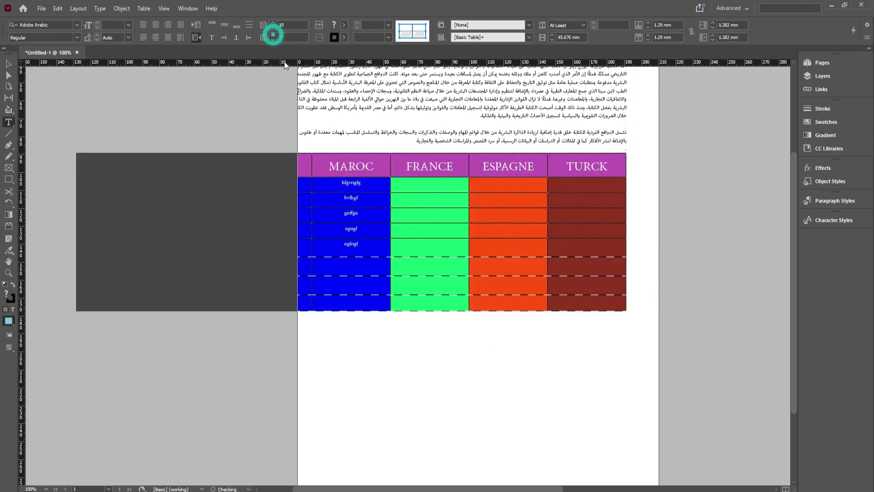
click(273, 40)
click(274, 40)
click(274, 40)
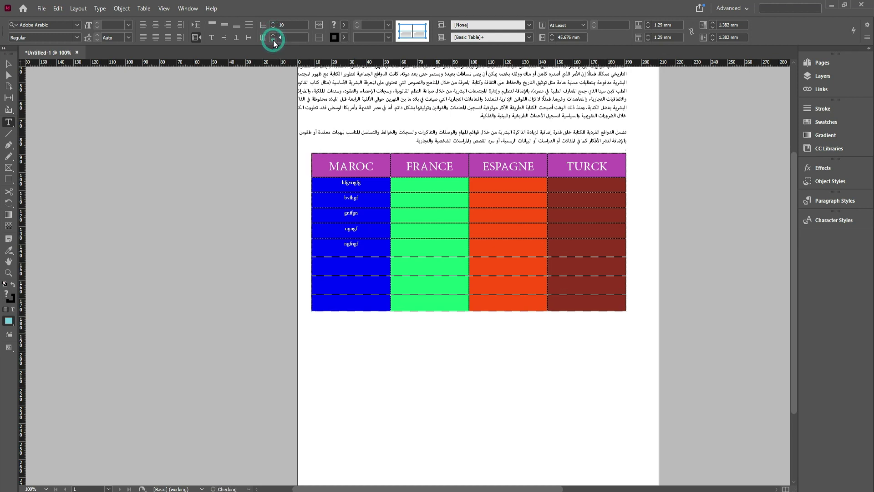
click(273, 40)
click(273, 34)
- Increase the table's number of rows to 14 and extend its text frame downward to 230 mm high
click(272, 22)
click(272, 22)
click(272, 22)
click(272, 22)
click(468, 318)
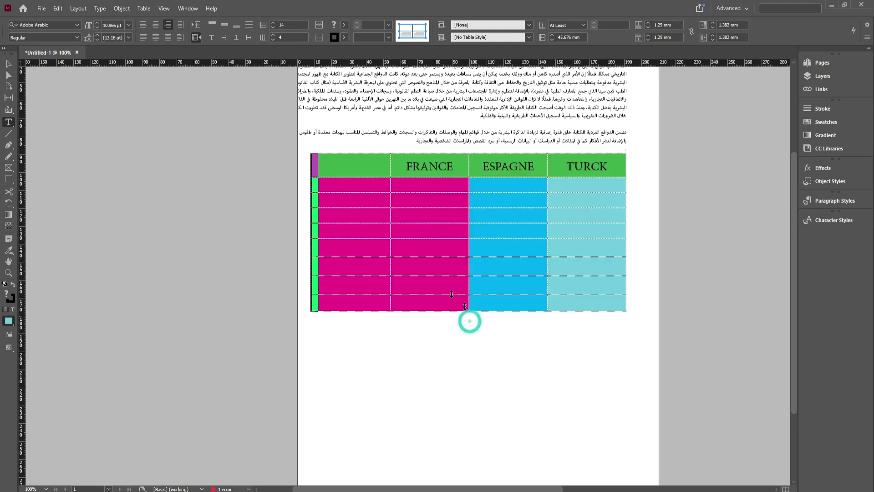
click(9, 64)
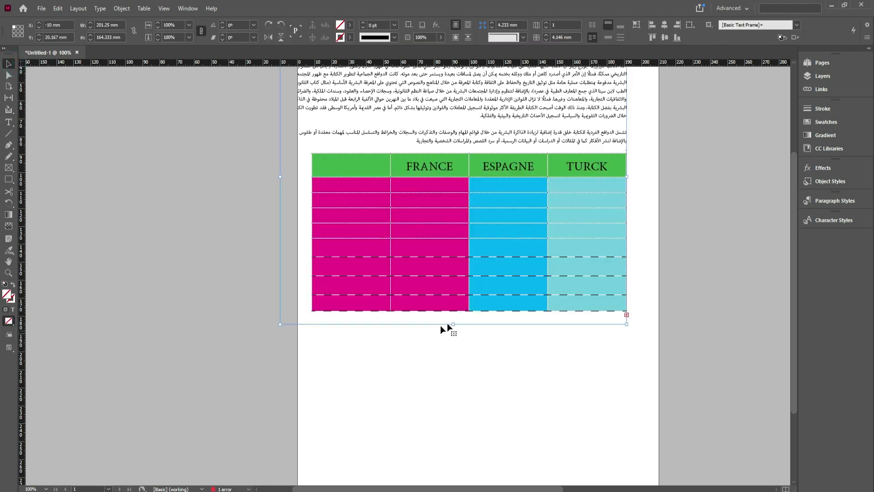
drag(453, 318, 463, 440)
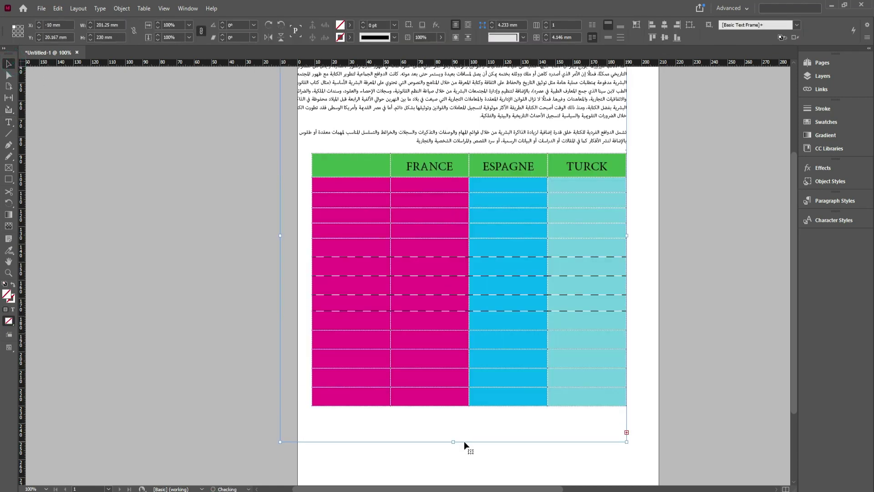
- Apply the Dotted stroke type to all inner and outer borders of the whole table
click(626, 156)
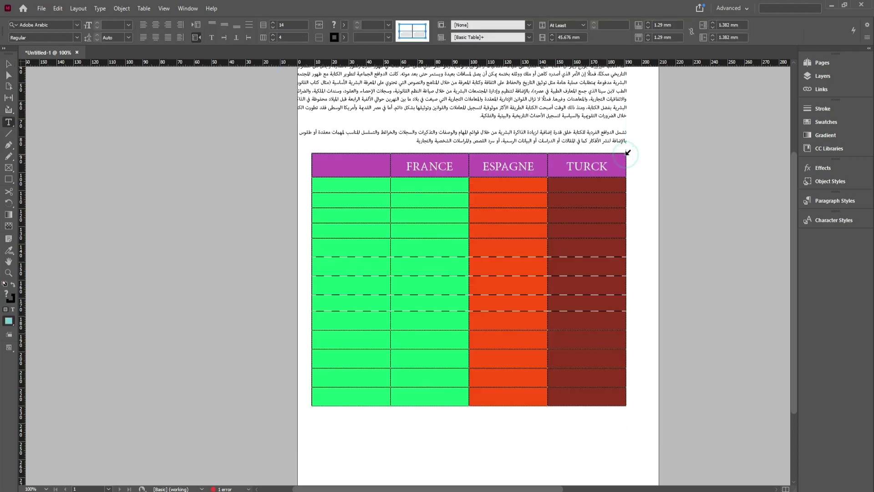
click(412, 30)
click(421, 33)
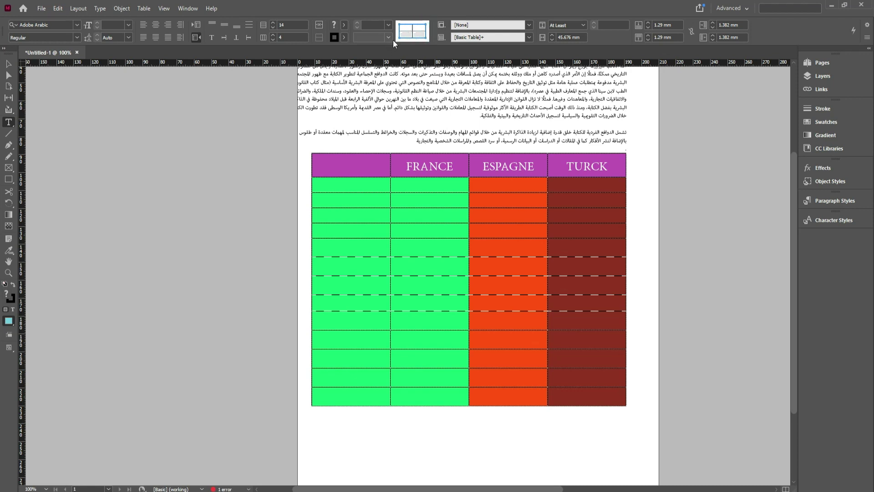
click(418, 31)
click(374, 38)
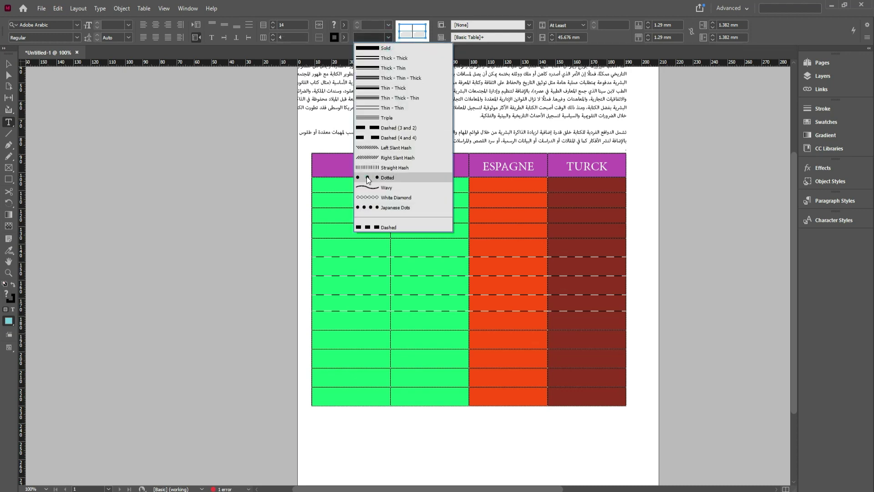
click(368, 179)
click(455, 300)
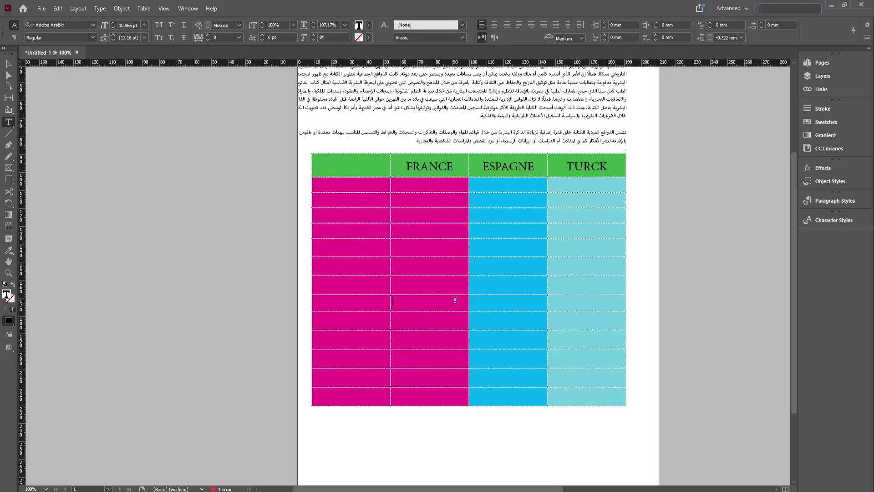
- Select the whole table and vary its column count between 3 and 5, finishing with 3 columns
click(335, 165)
click(627, 152)
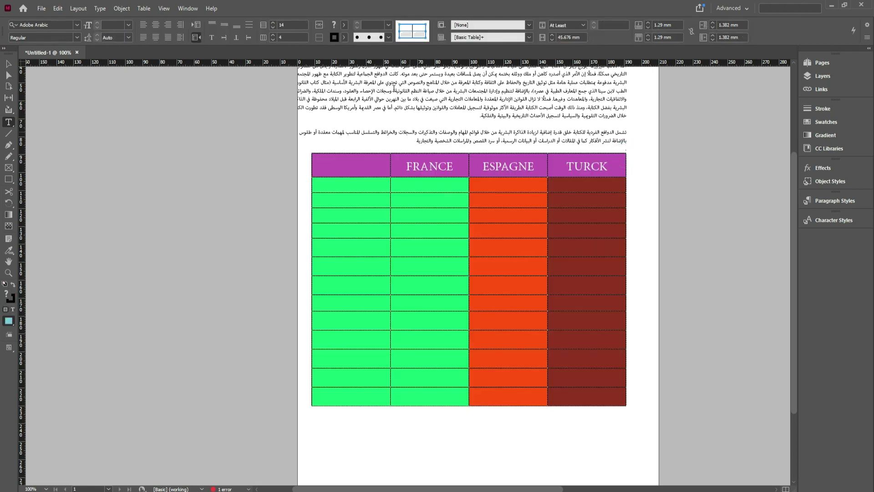
click(273, 40)
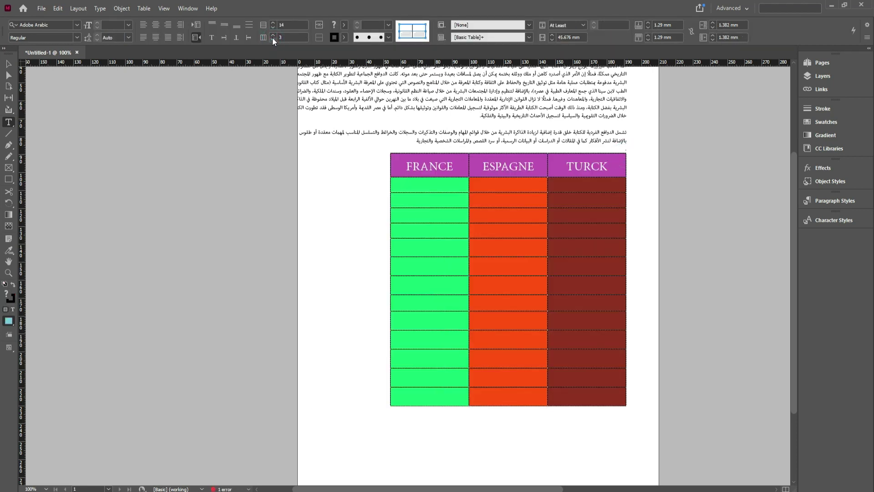
click(273, 35)
click(272, 35)
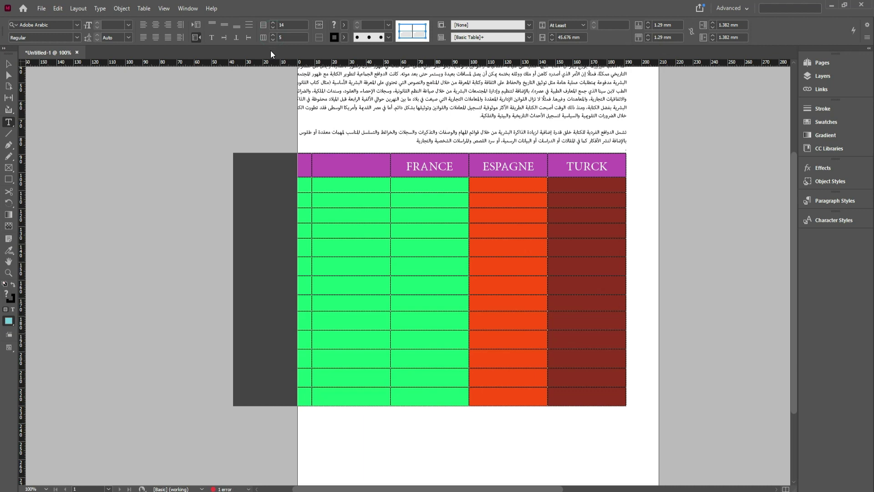
click(273, 40)
click(273, 40)
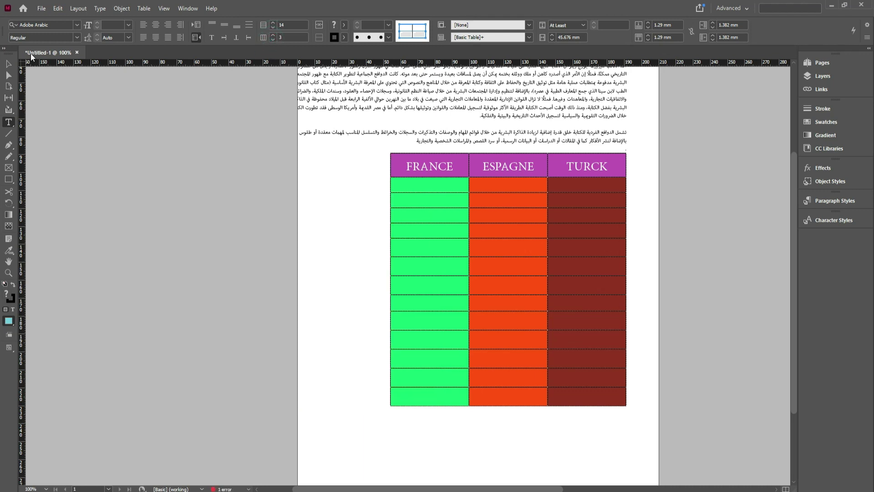
- Deselect the table and undo the recent column, border, frame and row changes back to the table with the filled MAROC column
click(10, 62)
click(35, 100)
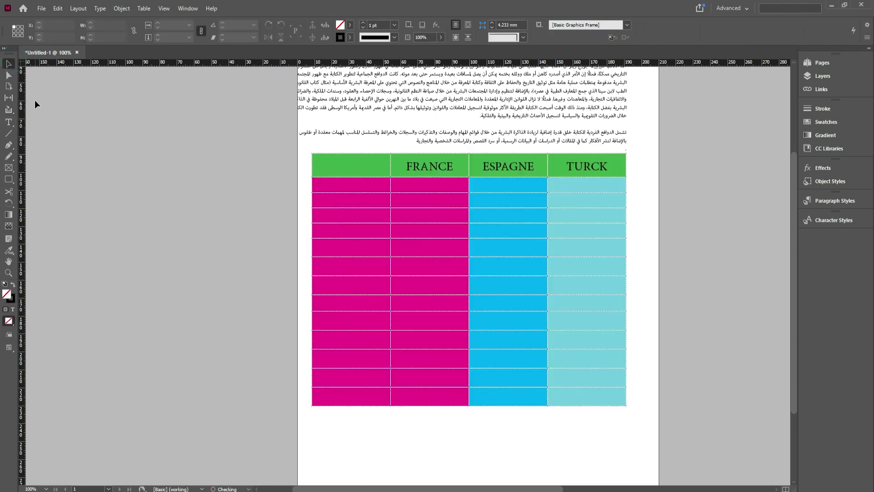
key(ctrl+z)
key(ctrl+z)
key(ctrl+z)
click(34, 101)
key(ctrl+z)
key(ctrl+z)
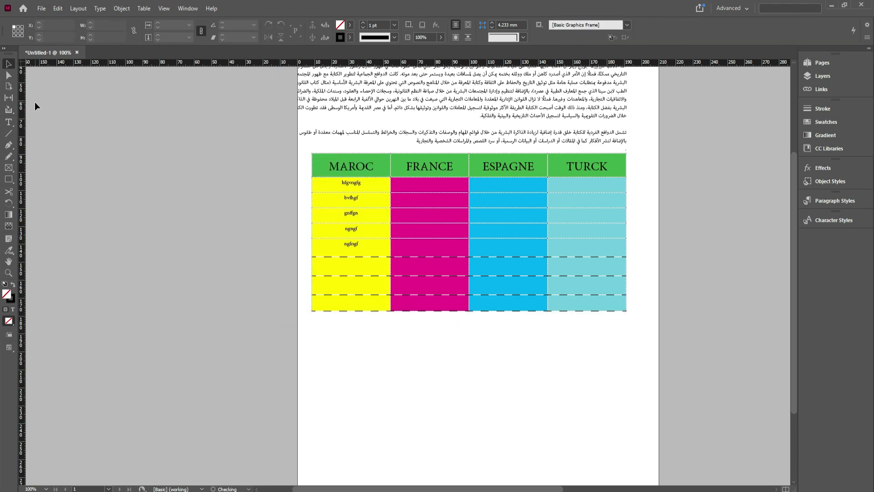
- Add rows to the whole table and extend its text frame downward to about 202 mm high
click(626, 159)
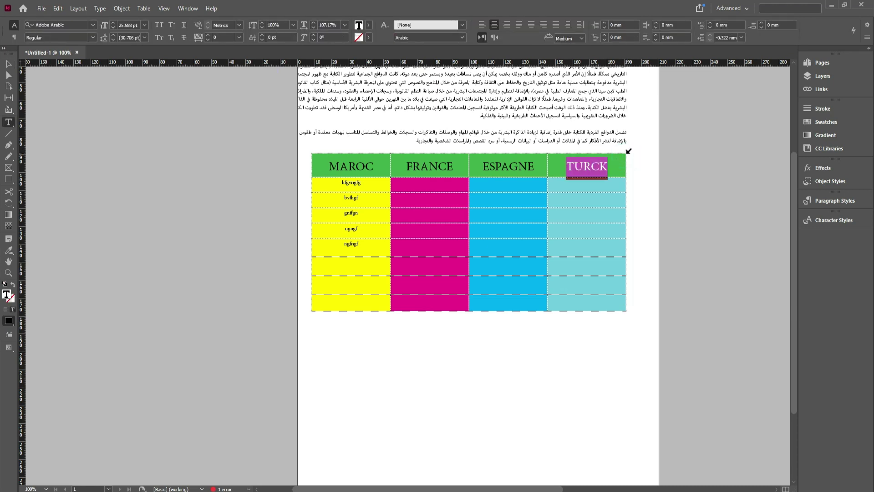
click(627, 153)
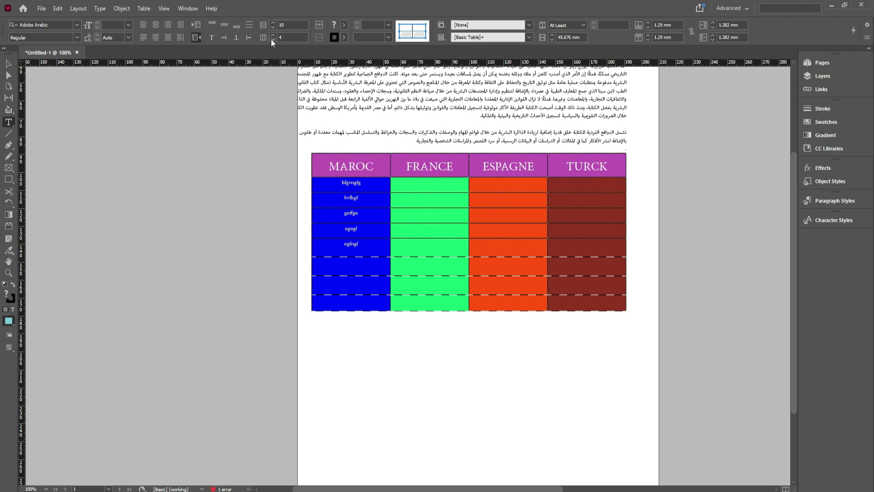
click(8, 63)
drag(453, 324, 460, 391)
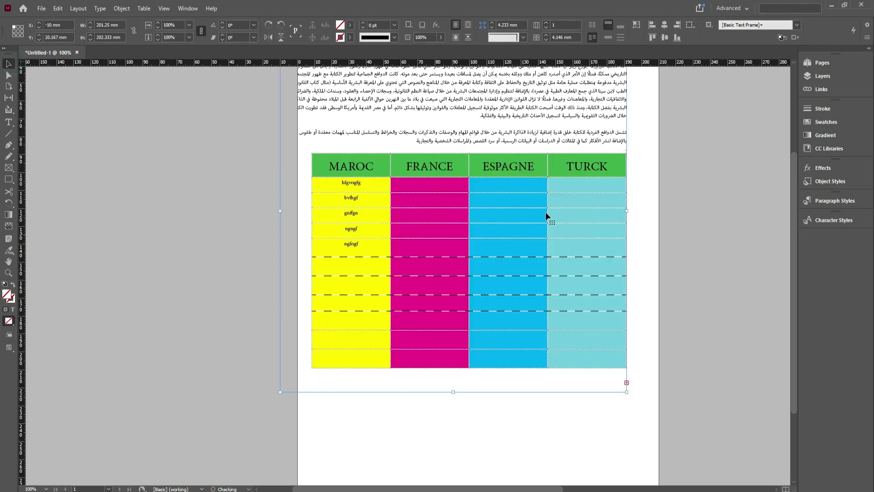
- Apply the Dashed (3 and 2) stroke type to all inner and outer borders of the whole table
double_click(621, 156)
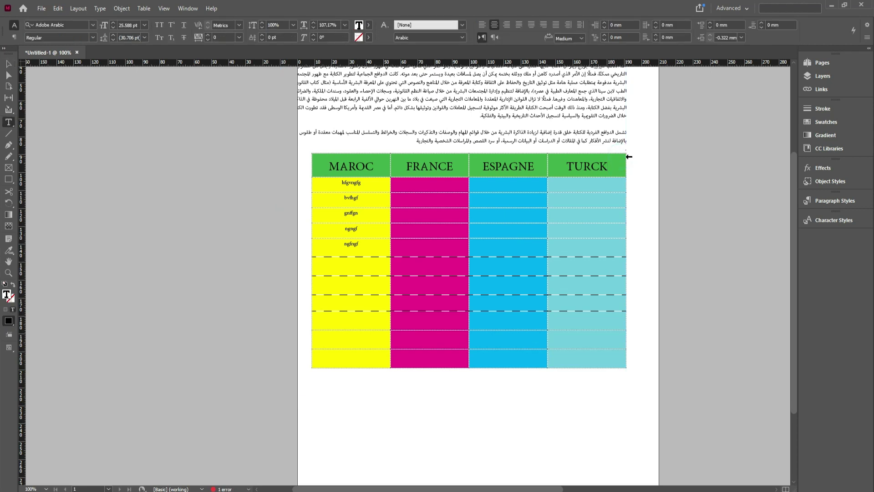
click(629, 156)
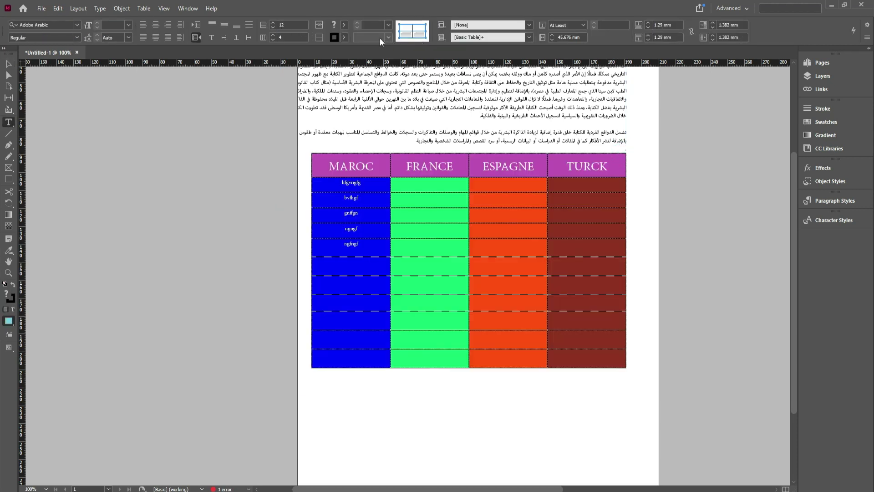
click(414, 32)
click(388, 37)
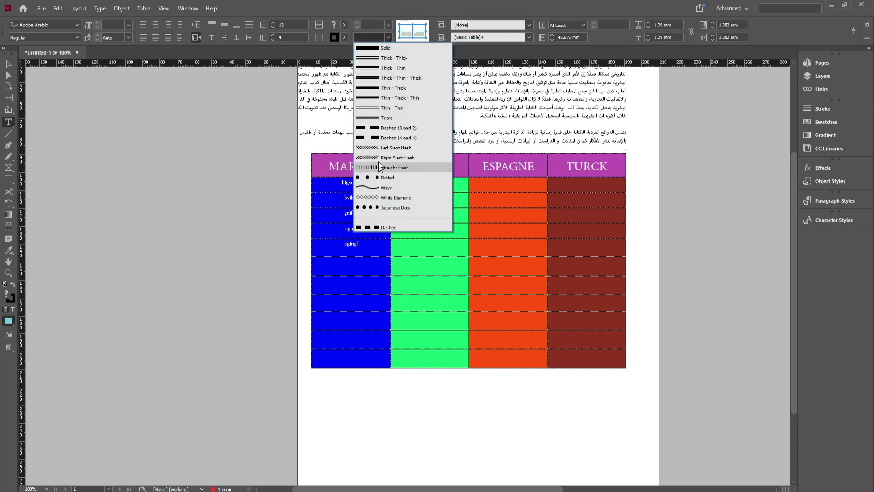
click(377, 129)
click(495, 286)
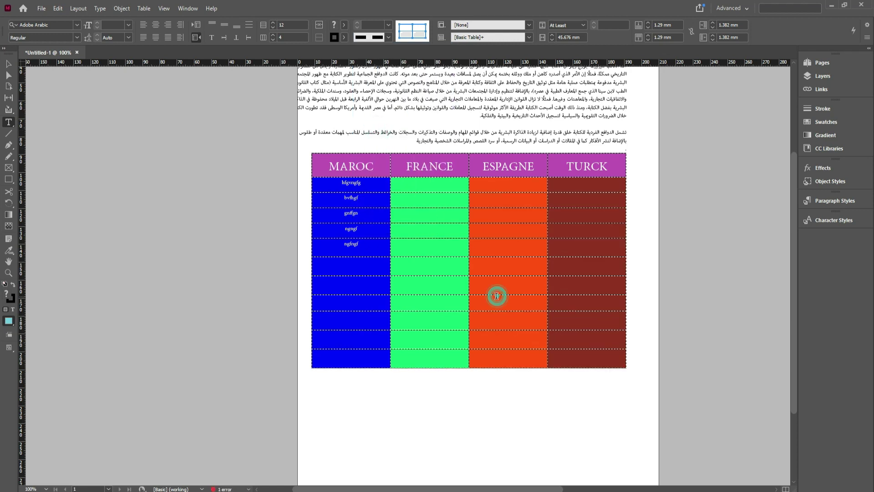
click(543, 381)
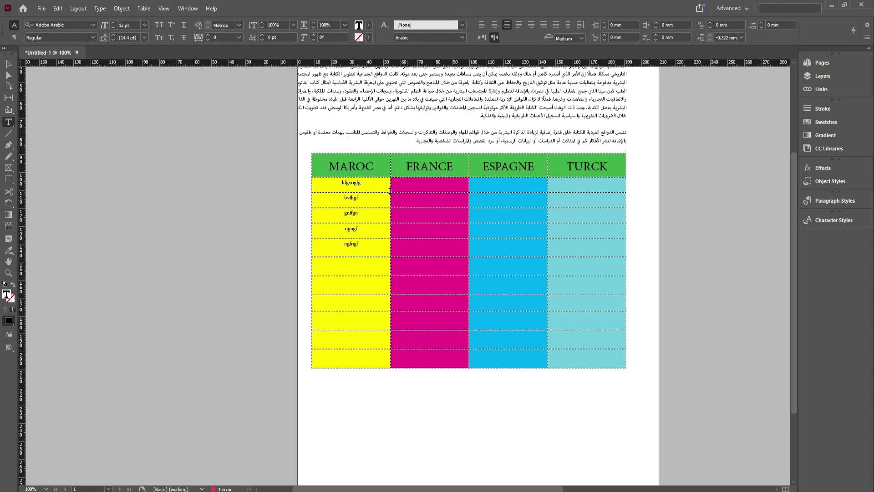
- Try rotating the text in the five filled MAROC cells by 90°, 180° and 270°, and undo the 270° rotation
drag(366, 180, 350, 248)
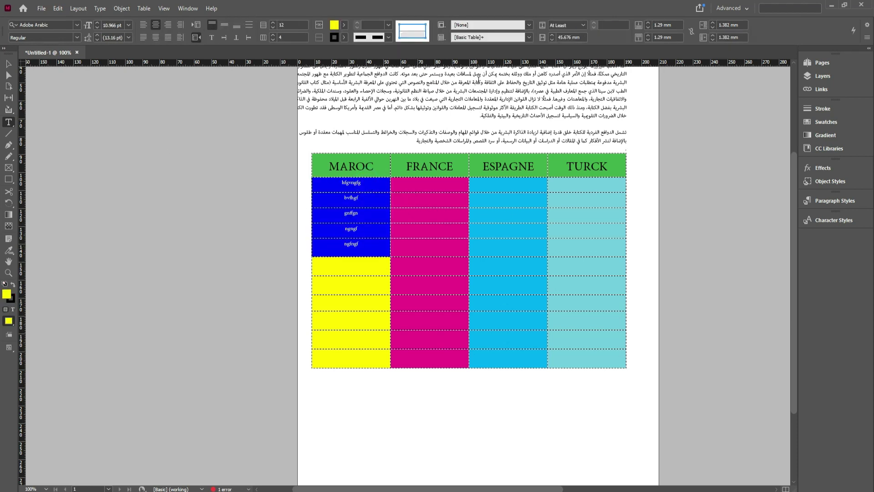
click(228, 39)
click(215, 37)
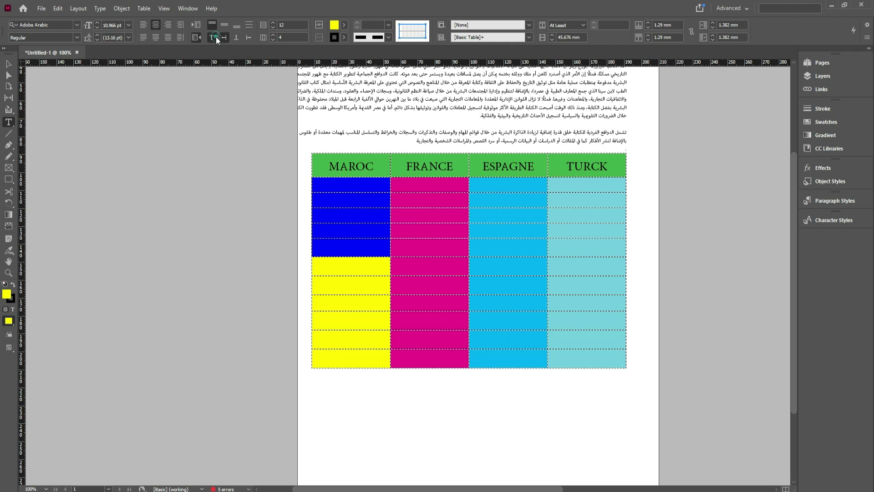
click(236, 37)
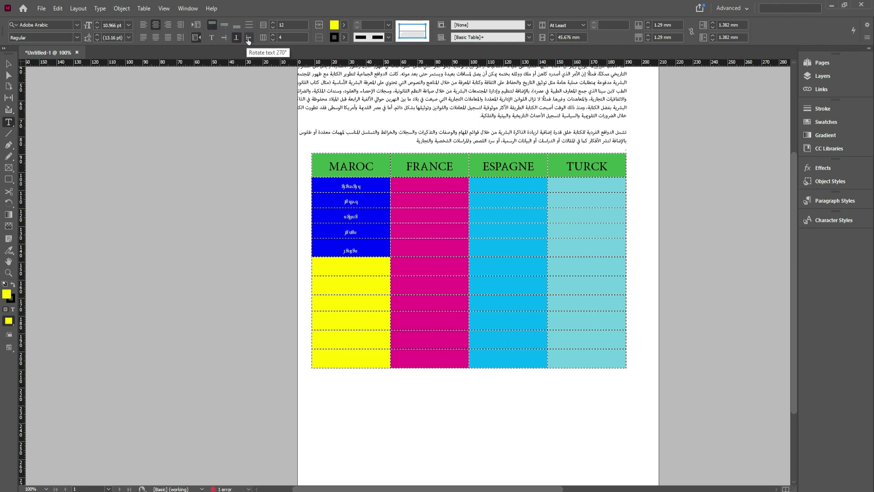
click(249, 38)
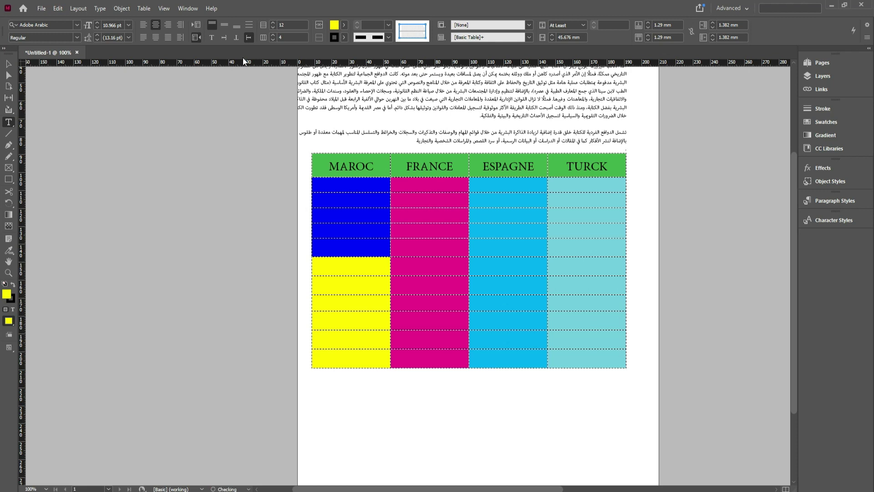
key(ctrl+z)
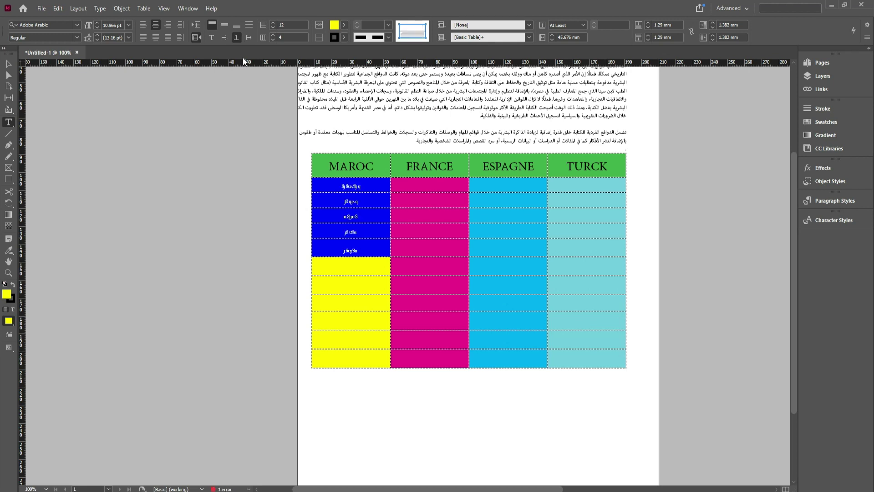
- Try centred and justified vertical alignment on the selected MAROC cells, and restore top alignment and 0° text rotation
click(223, 26)
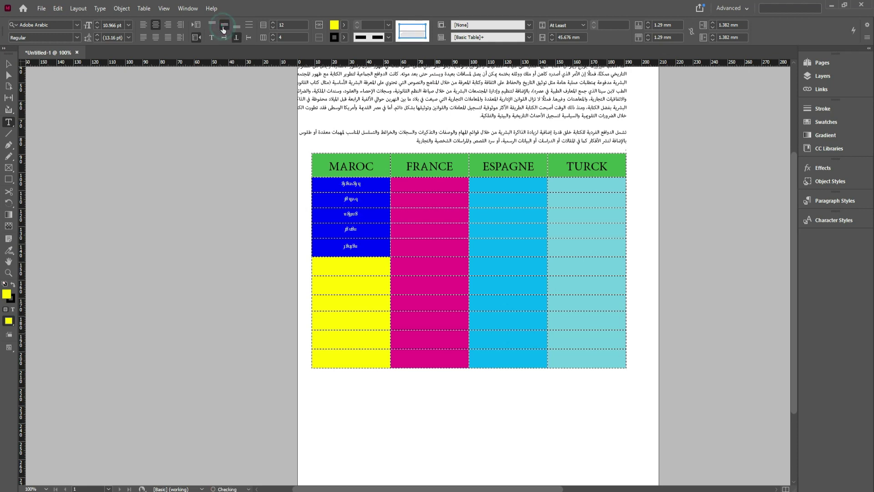
click(248, 27)
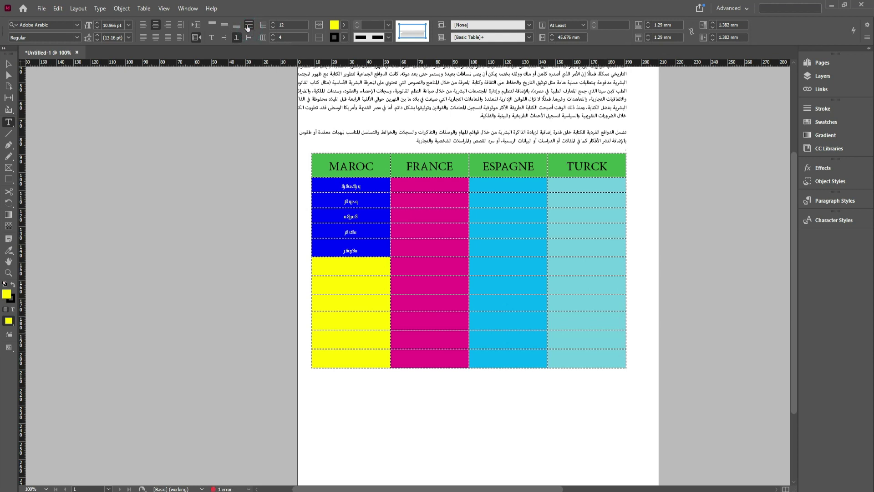
click(212, 24)
click(212, 38)
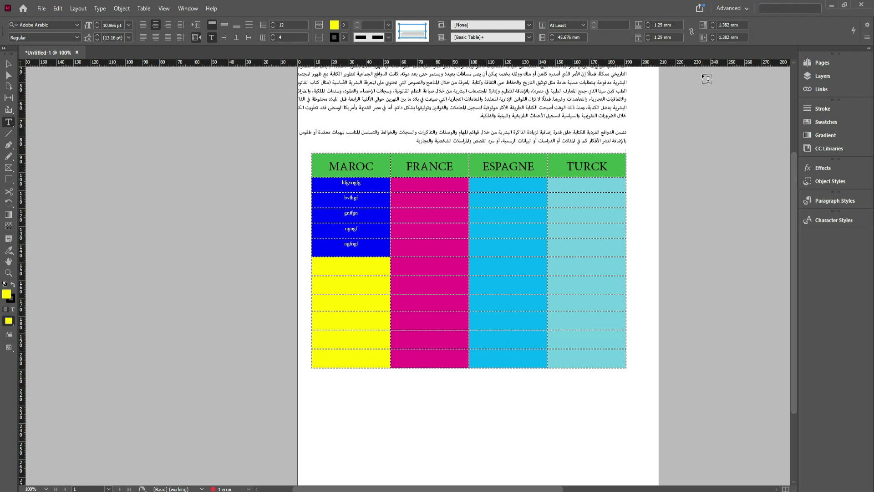
- Examine the dashed table on the page at several magnifications and clear the cell selection
key(ctrl+equal)
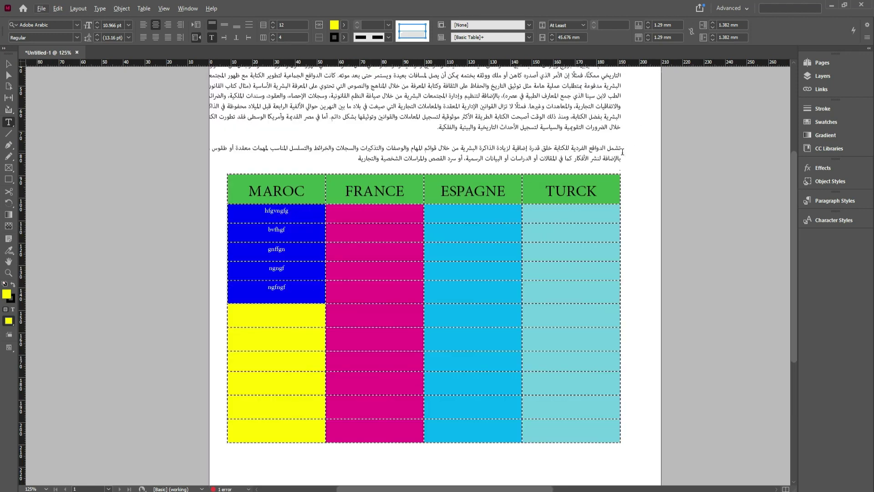
key(ctrl+minus)
key(ctrl+minus)
key(ctrl+minus)
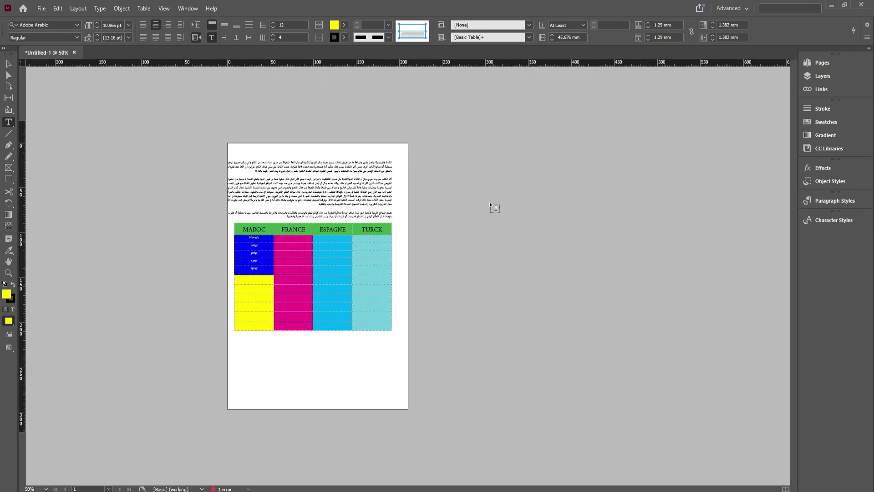
key(ctrl+equal)
key(ctrl+equal)
scroll(445, 158, down, 2)
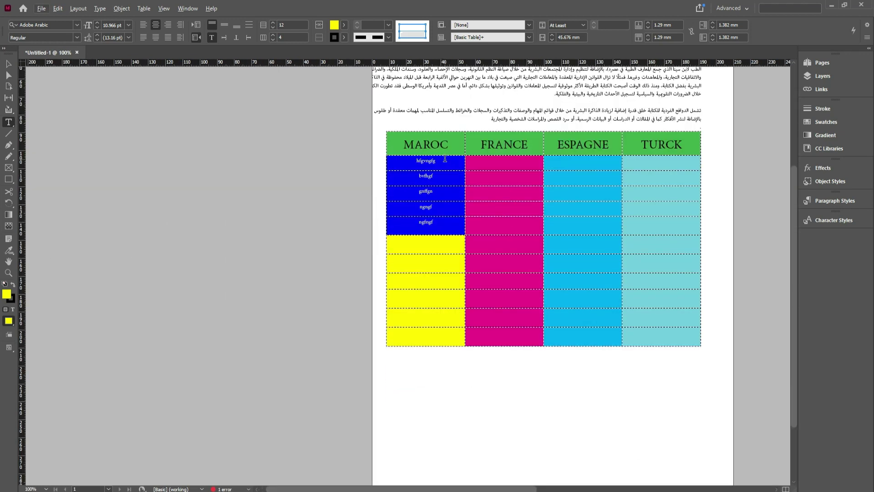
scroll(445, 158, up, 3)
key(ctrl+minus)
key(ctrl+minus)
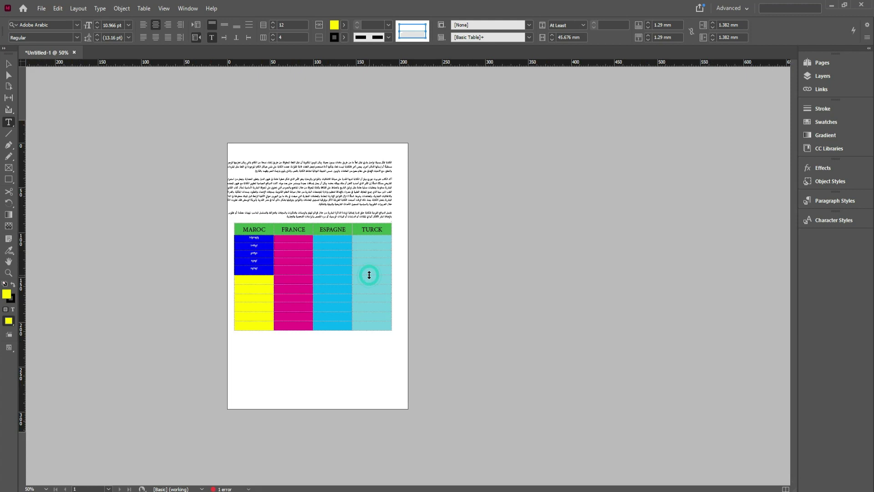
key(ctrl+equal)
key(ctrl+equal)
key(ctrl+equal)
scroll(365, 276, down, 2)
click(374, 280)
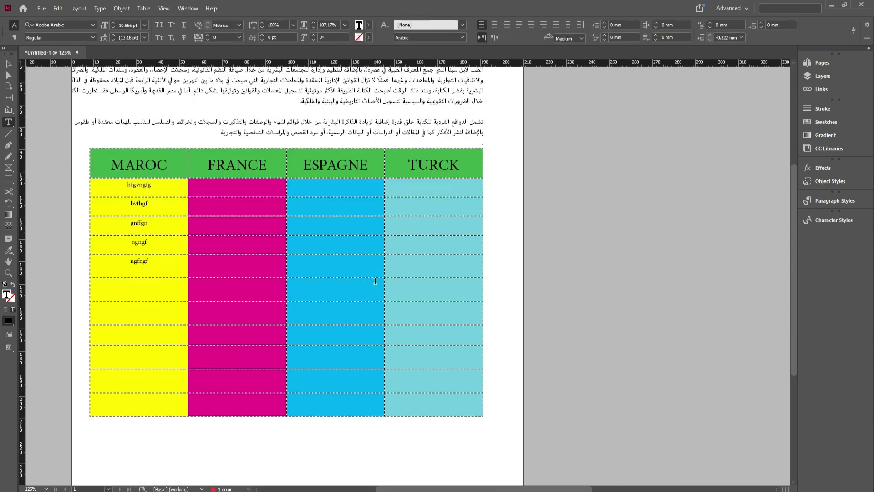
- Narrow the TURCK column and widen the ESPAGNE column to about double its width
drag(383, 158, 413, 158)
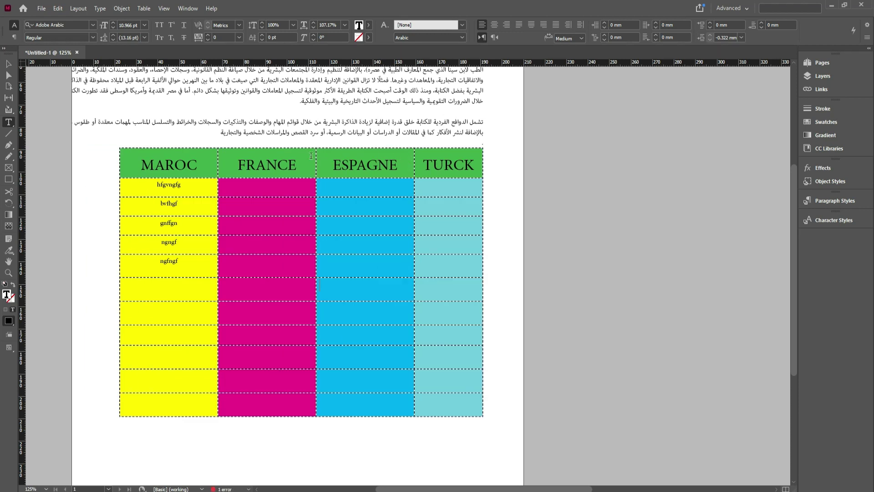
drag(314, 156, 211, 156)
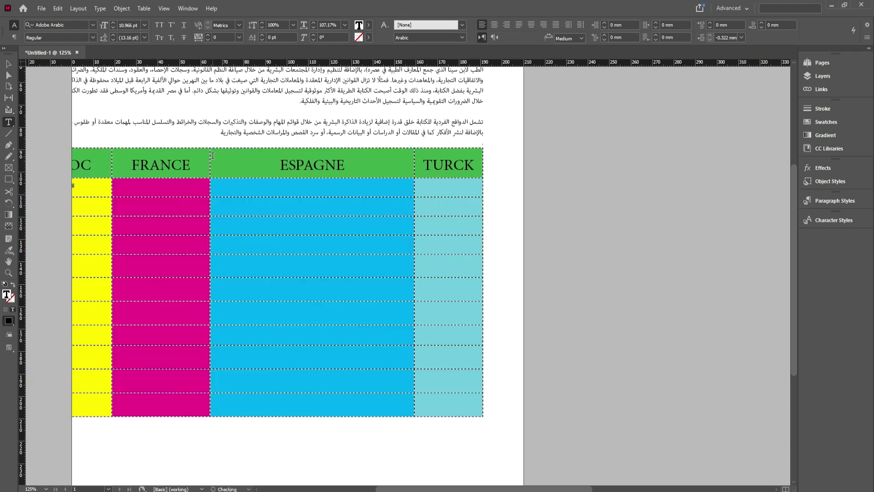
scroll(92, 154, down, 2)
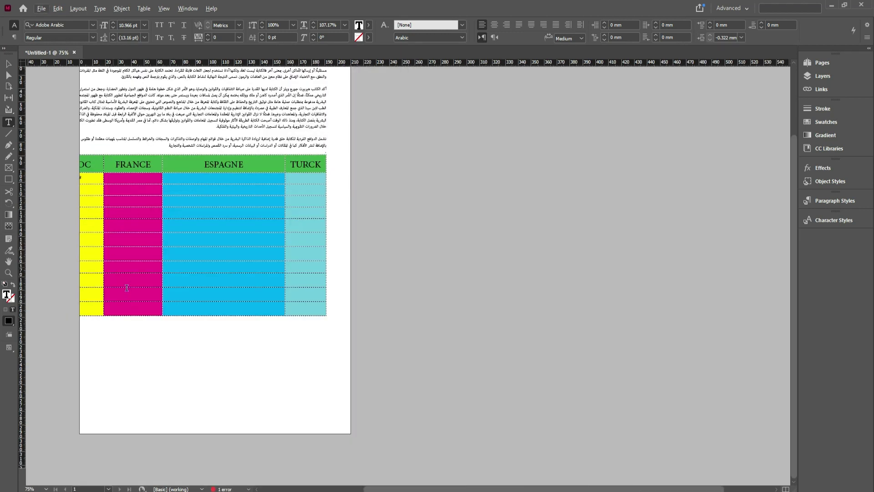
scroll(161, 95, up, 3)
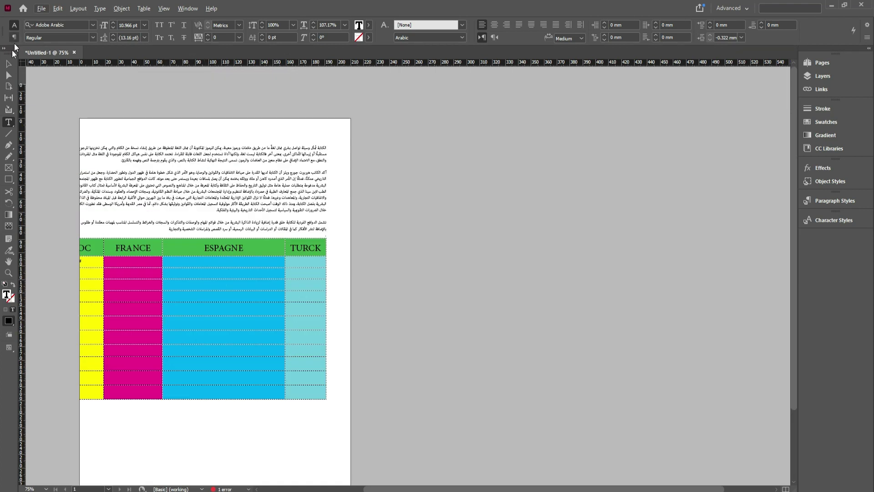
- Reposition the text frame further right on the page and shrink it to about 172 mm wide and 173 mm high
click(8, 66)
drag(173, 146, 193, 144)
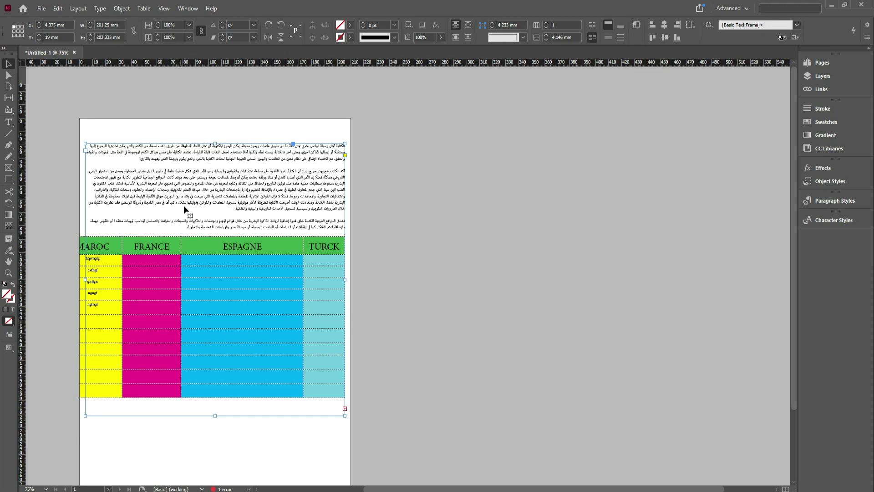
drag(178, 145, 209, 153)
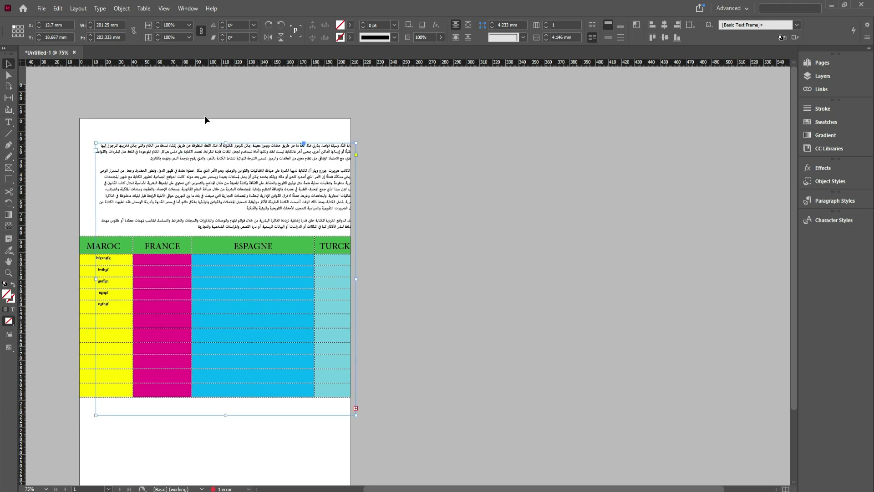
click(199, 142)
scroll(275, 264, down, 2)
drag(357, 380, 328, 361)
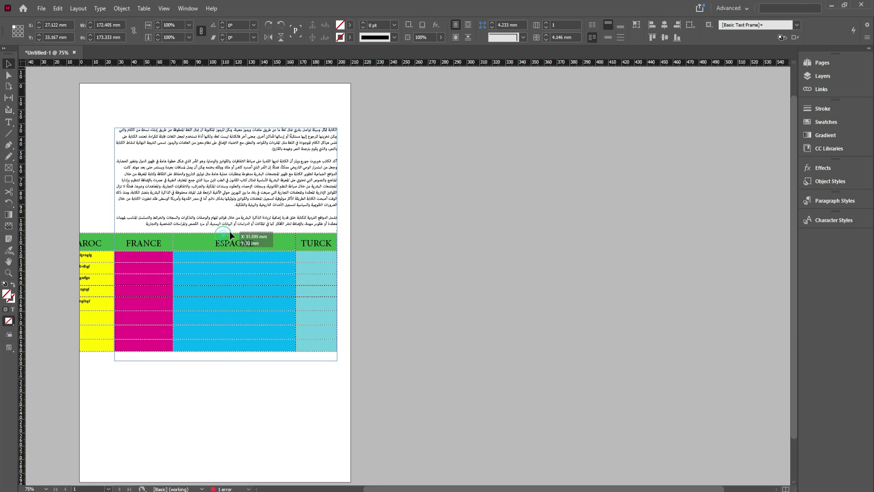
drag(229, 231, 242, 233)
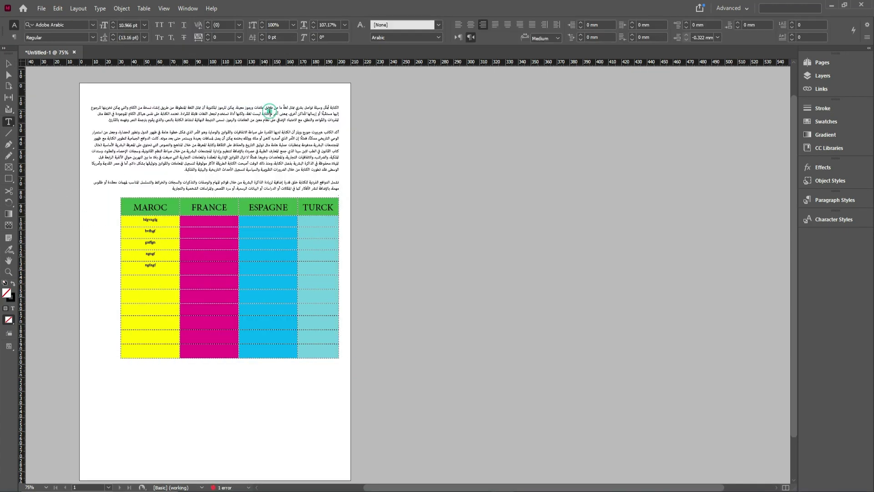
- Centre-align all the text in the frame together with the table, and deselect the frame
key(ctrl+a)
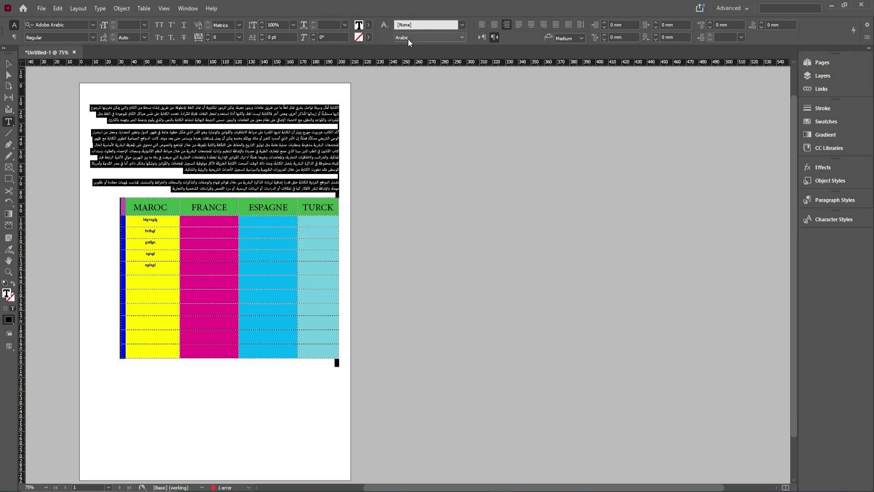
click(494, 26)
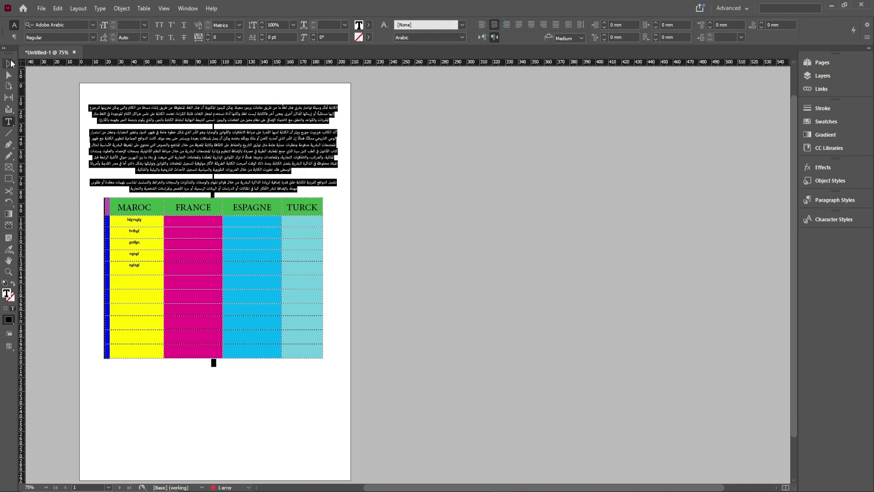
key(Escape)
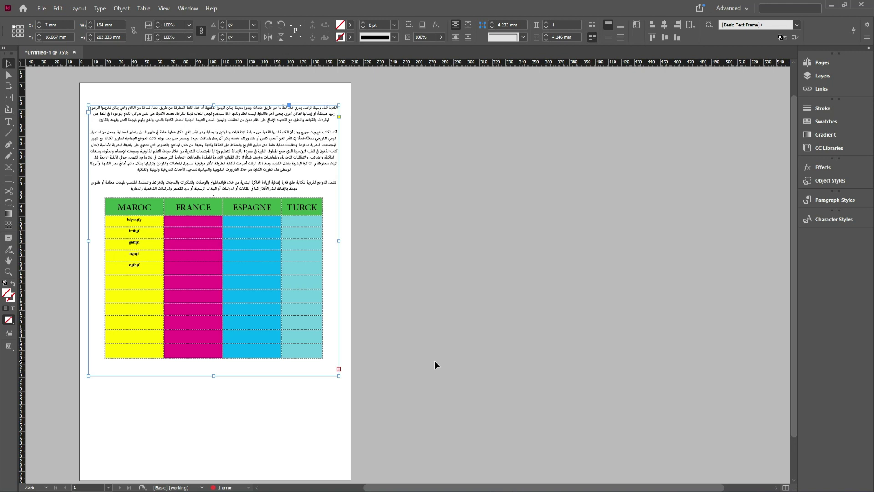
click(287, 408)
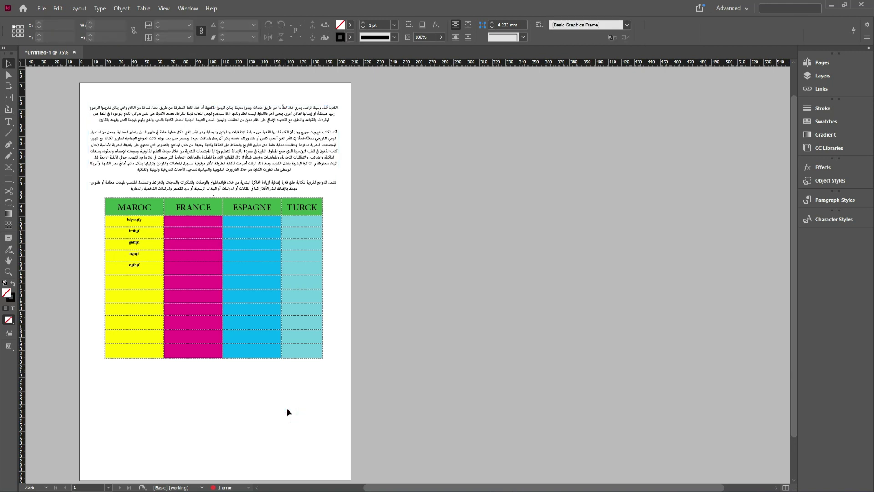